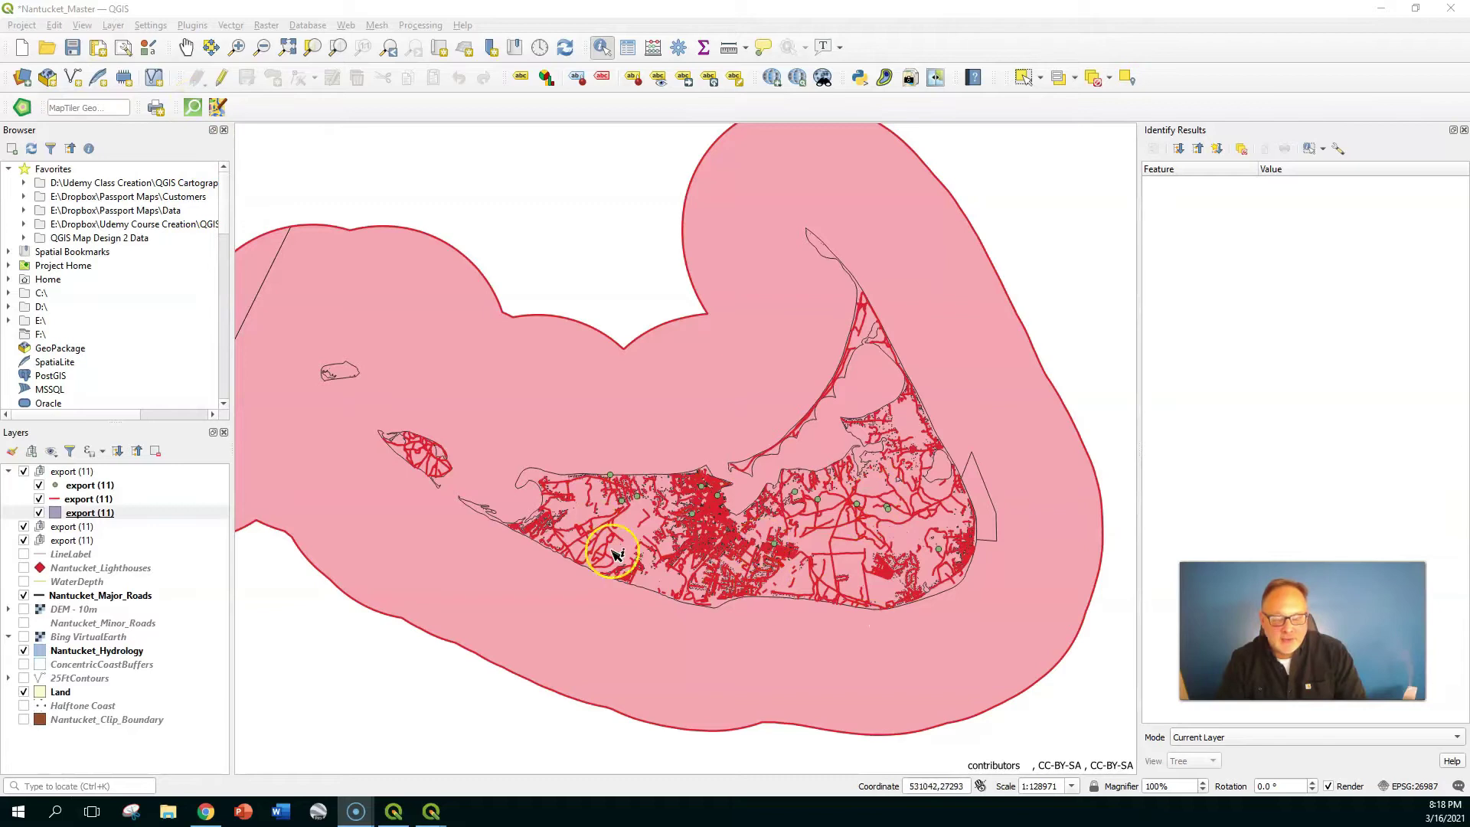
# Step: Open the attribute table of the polygon export (11) layer and review its fields and records
pyautogui.scroll(1, 640, 532)
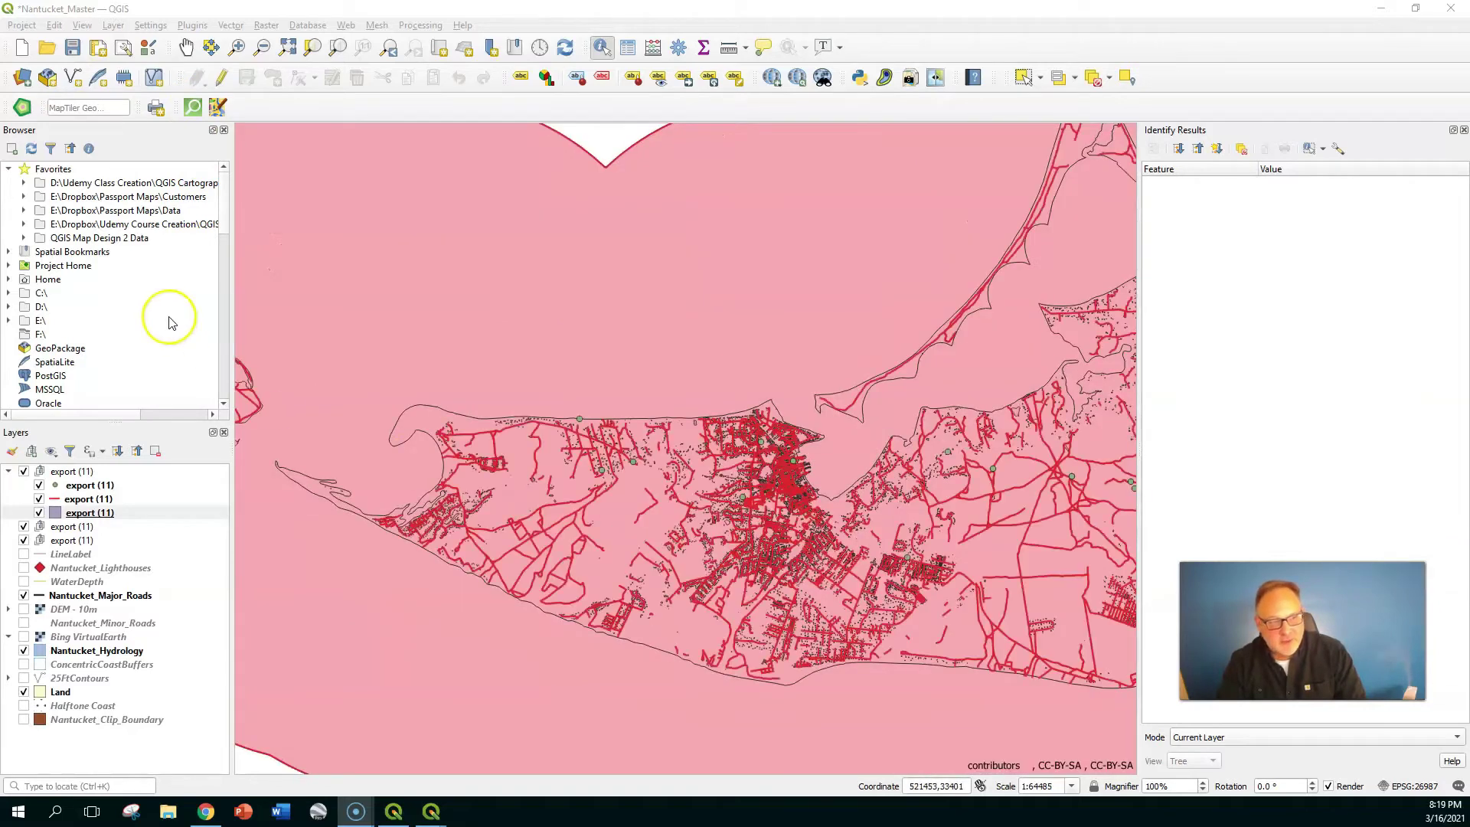
pyautogui.rightClick(90, 513)
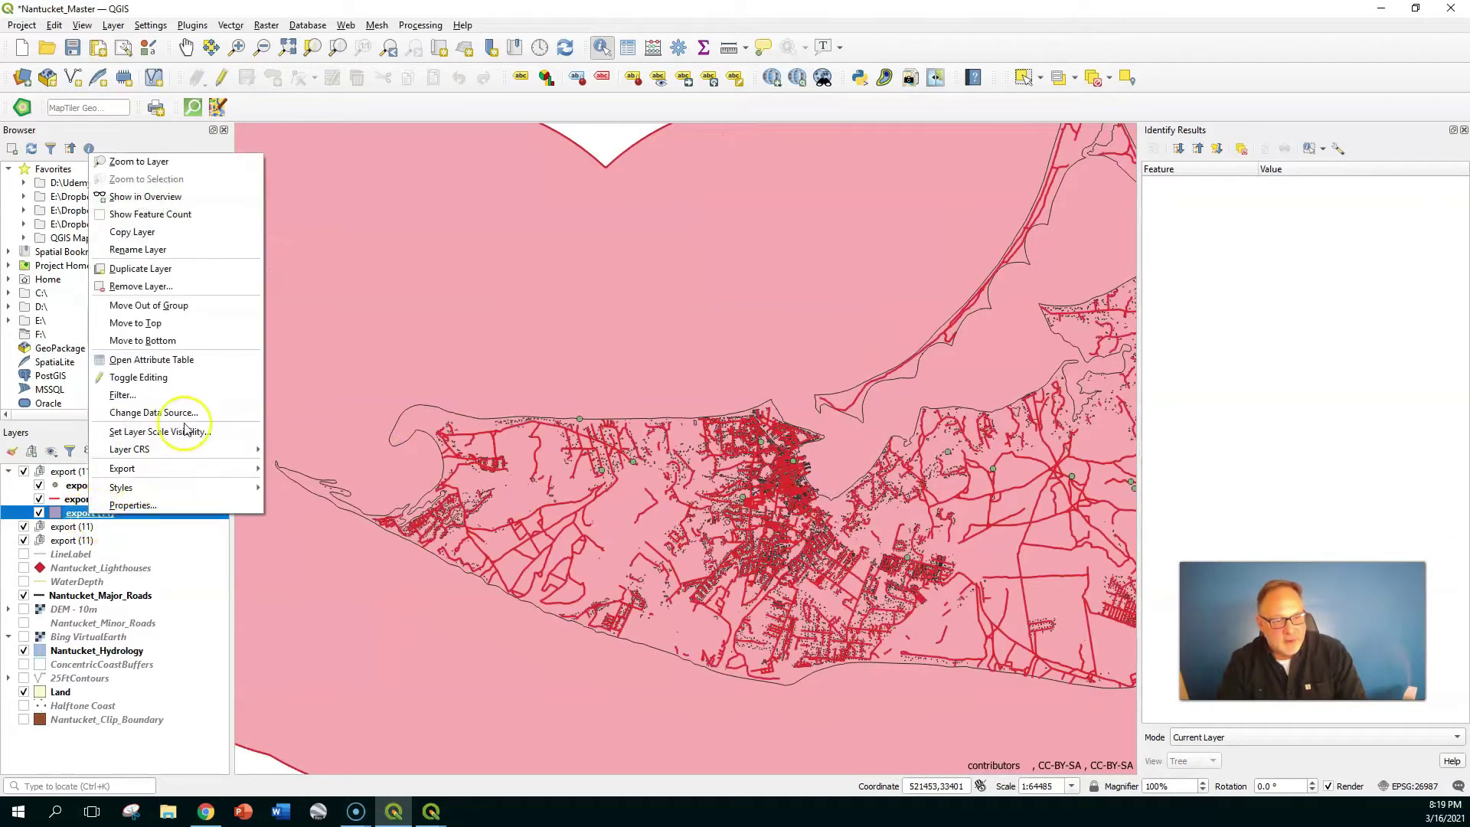
pyautogui.click(208, 340)
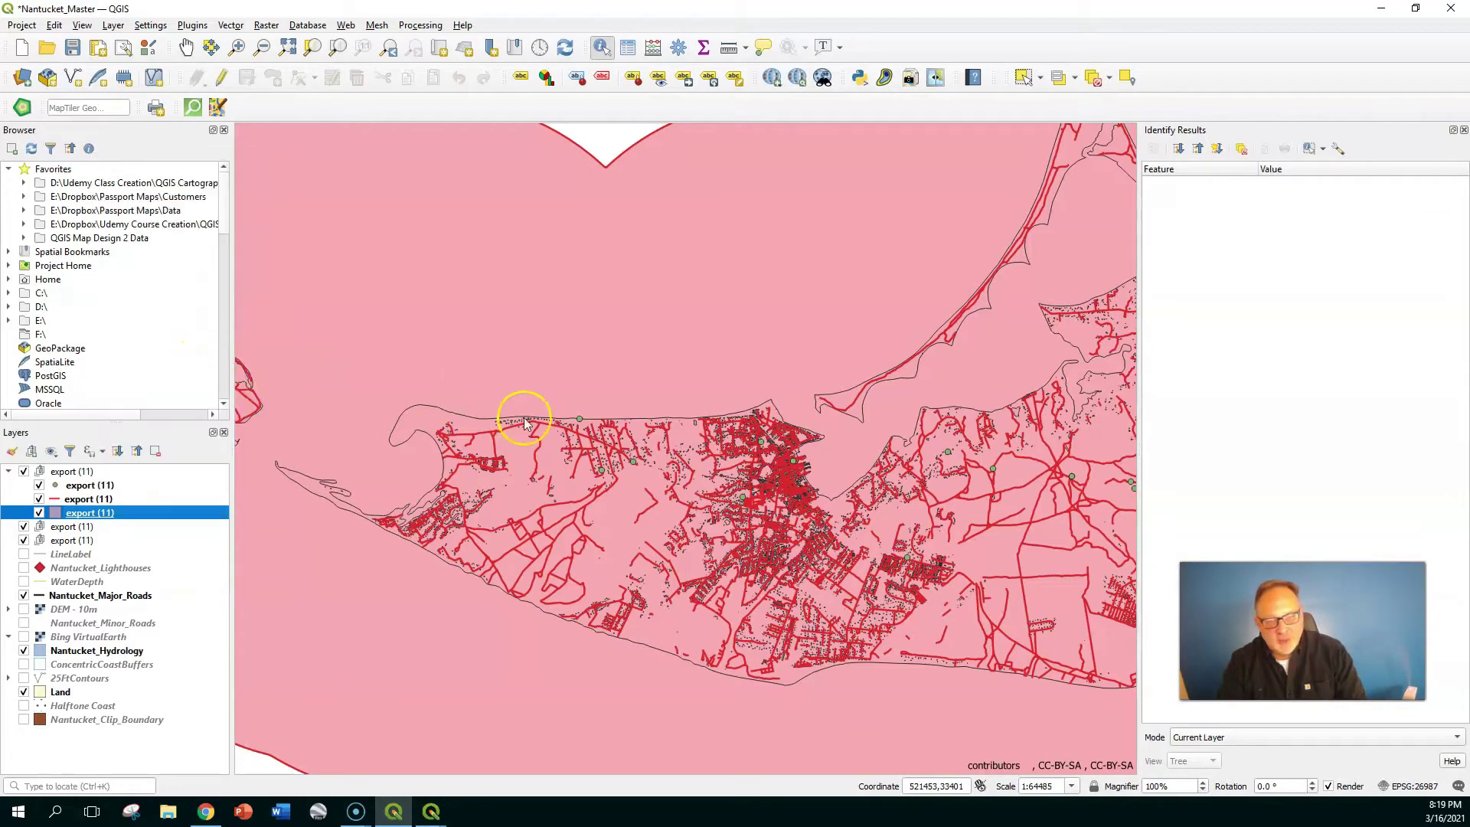
pyautogui.press('F6')
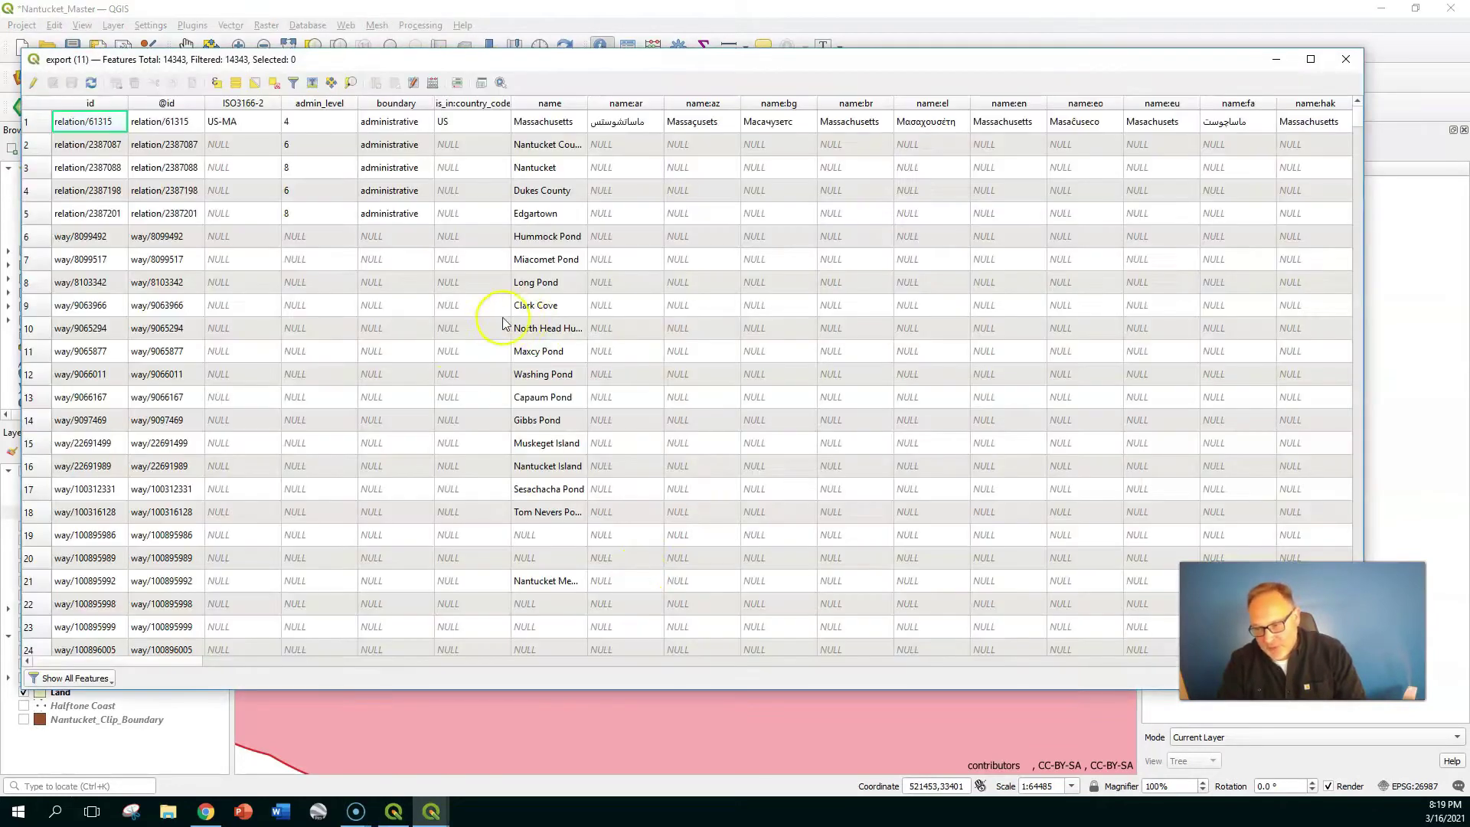
pyautogui.moveTo(169, 667); pyautogui.dragTo(132, 640)
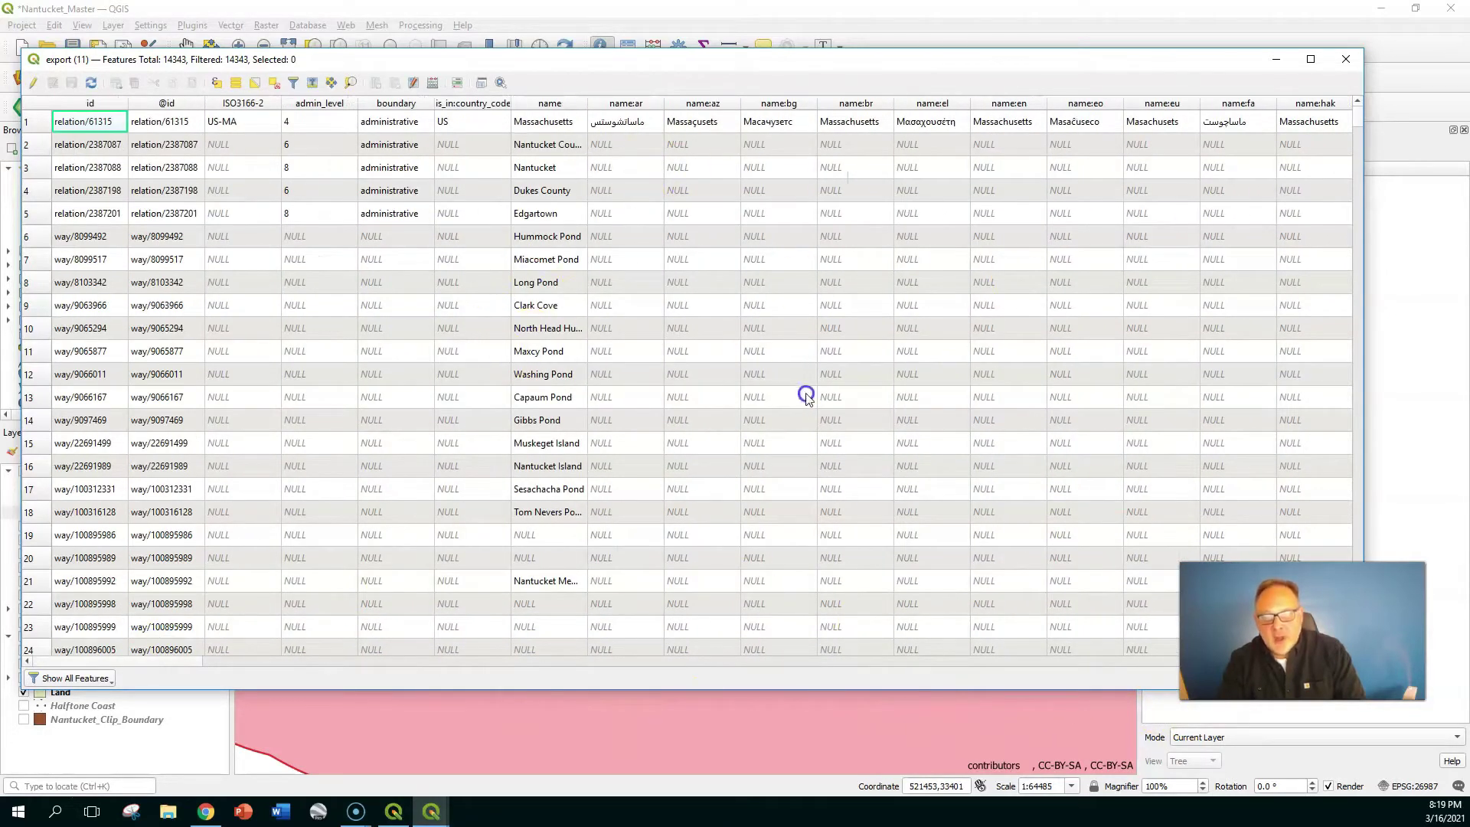
pyautogui.click(1276, 59)
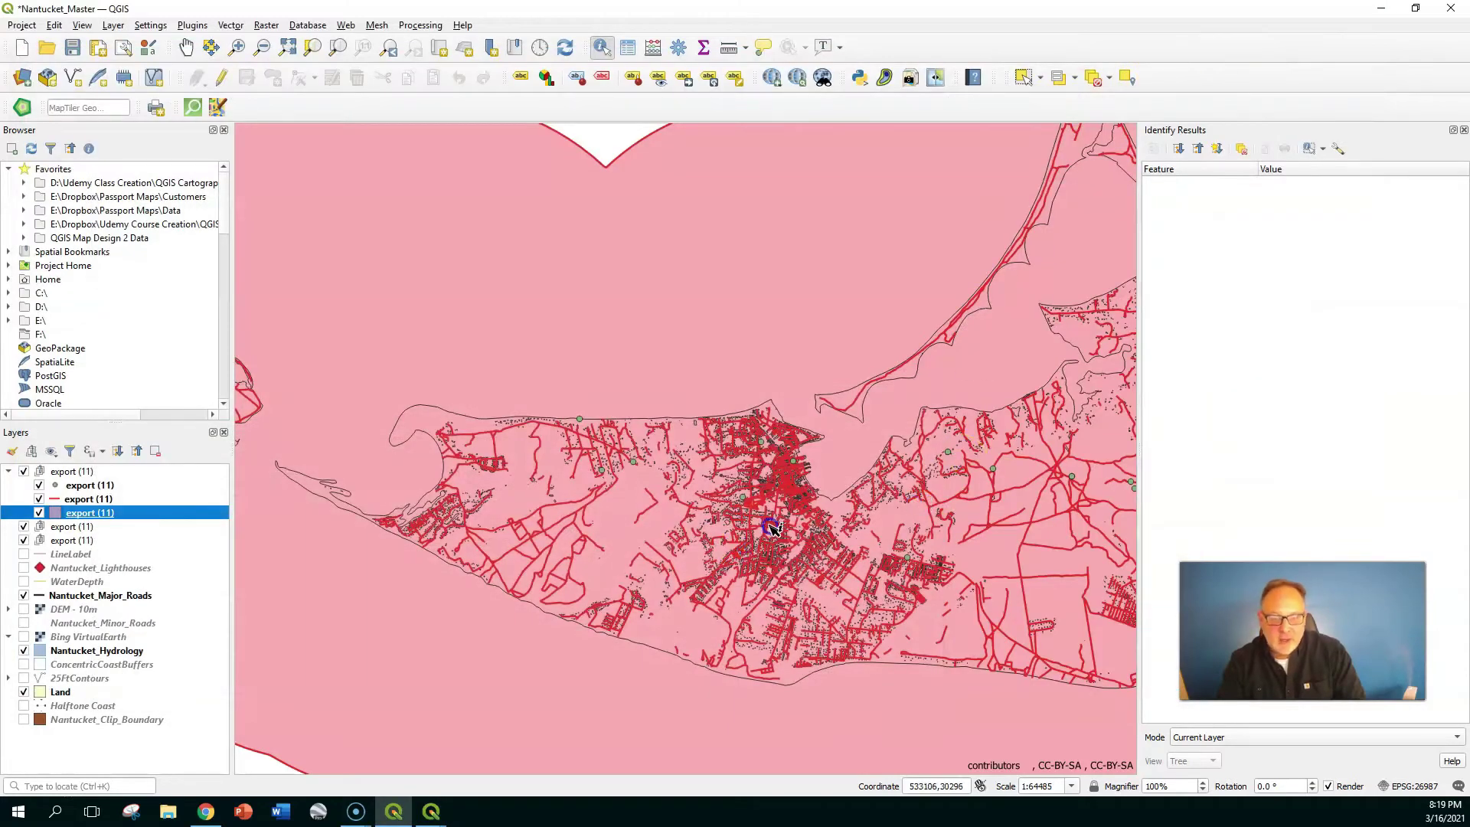
pyautogui.scroll(4, 781, 490)
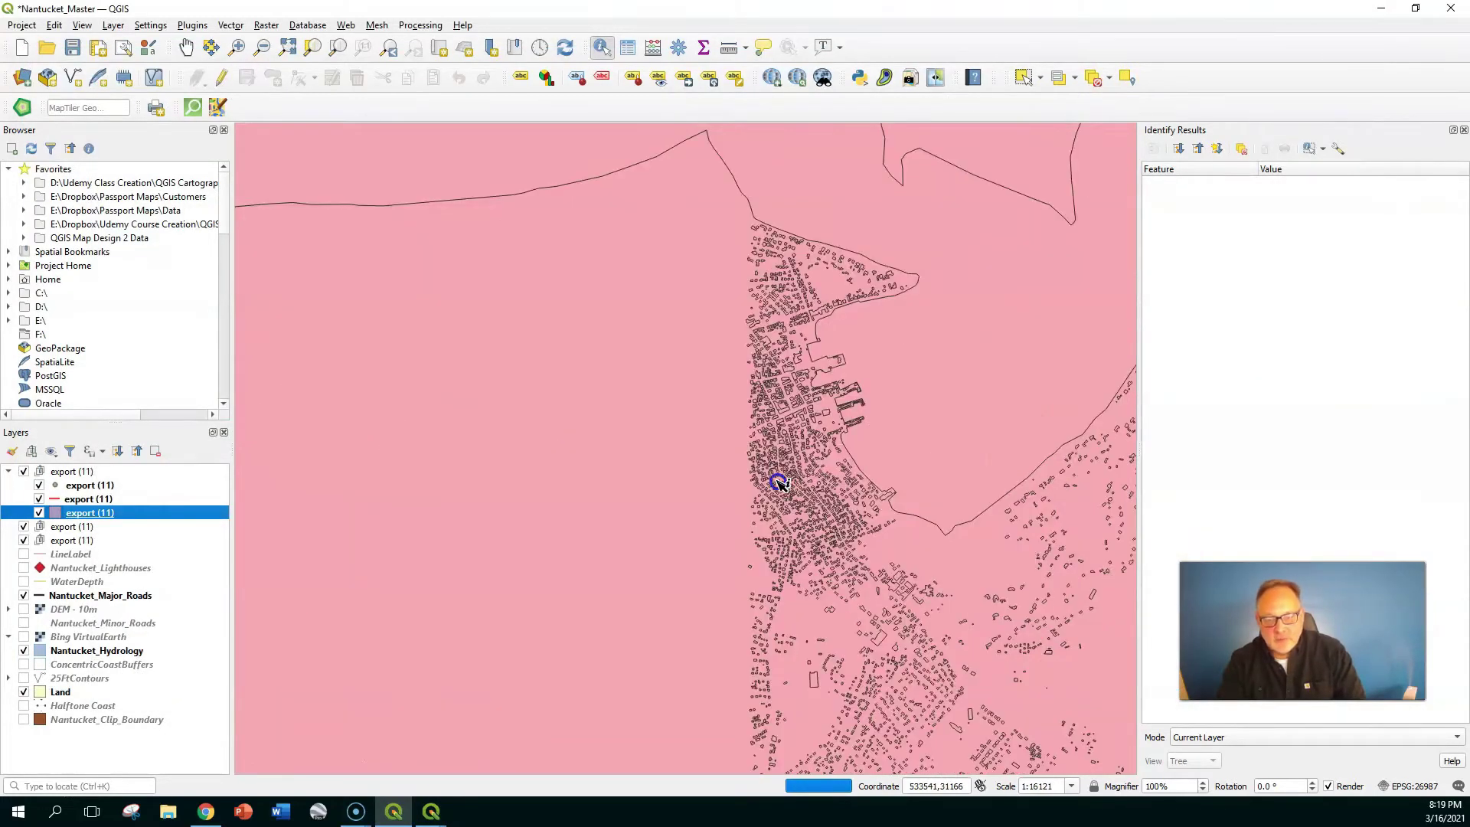
pyautogui.scroll(1, 778, 482)
pyautogui.scroll(-1, 573, 530)
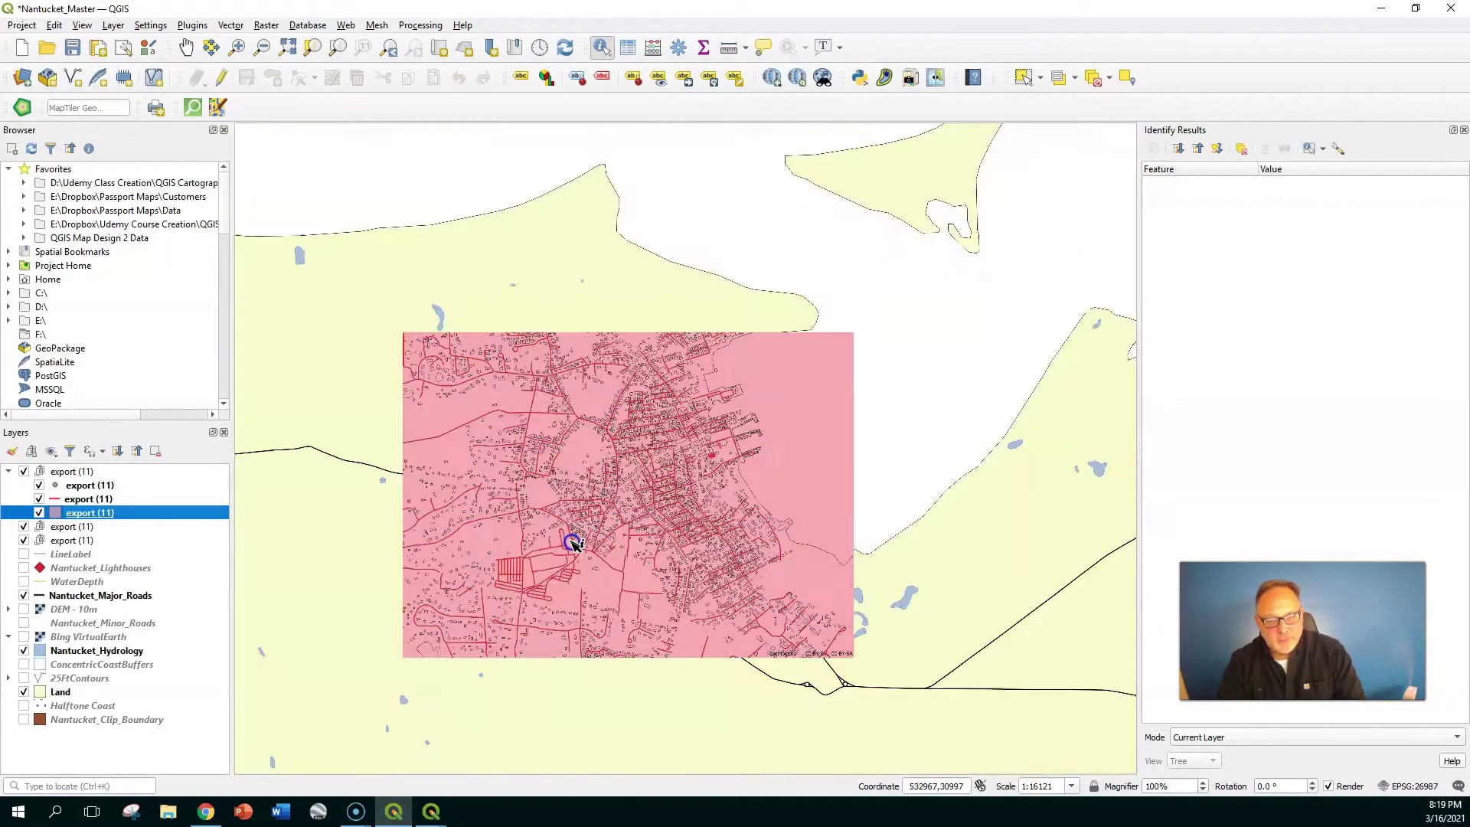
pyautogui.rightClick(92, 514)
pyautogui.press('Escape')
pyautogui.click(408, 360)
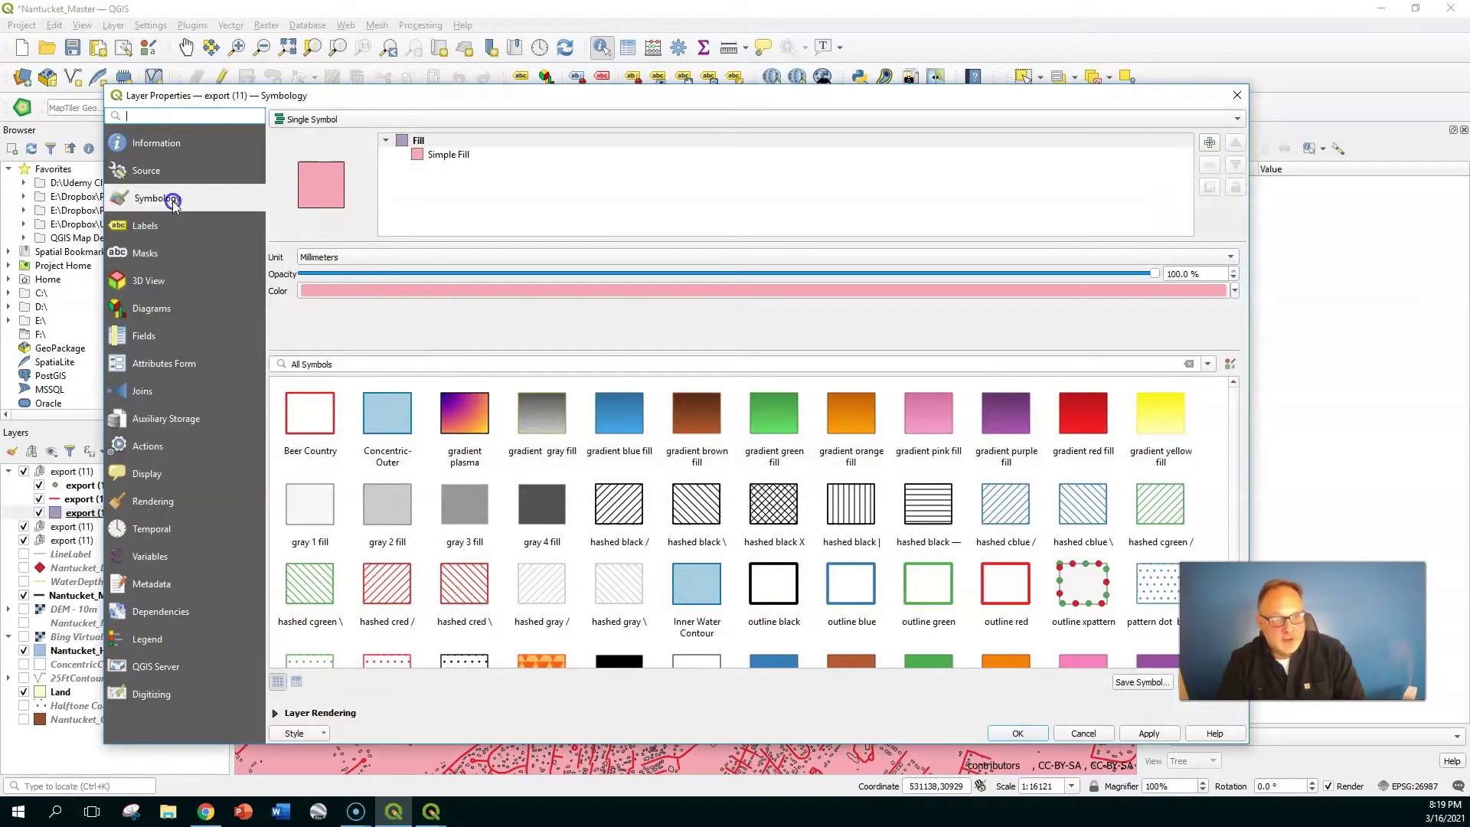
pyautogui.click(481, 118)
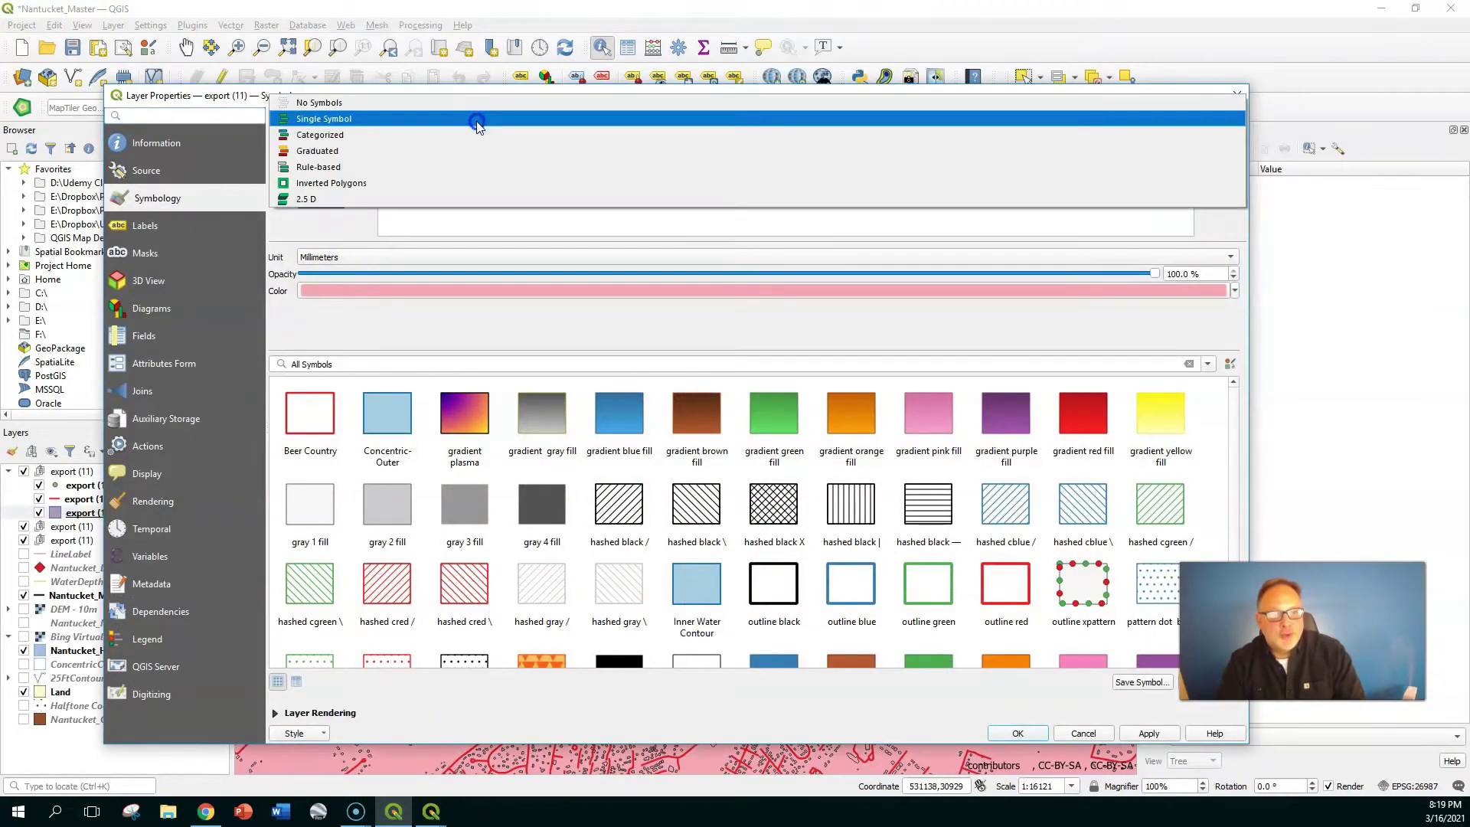
pyautogui.click(464, 166)
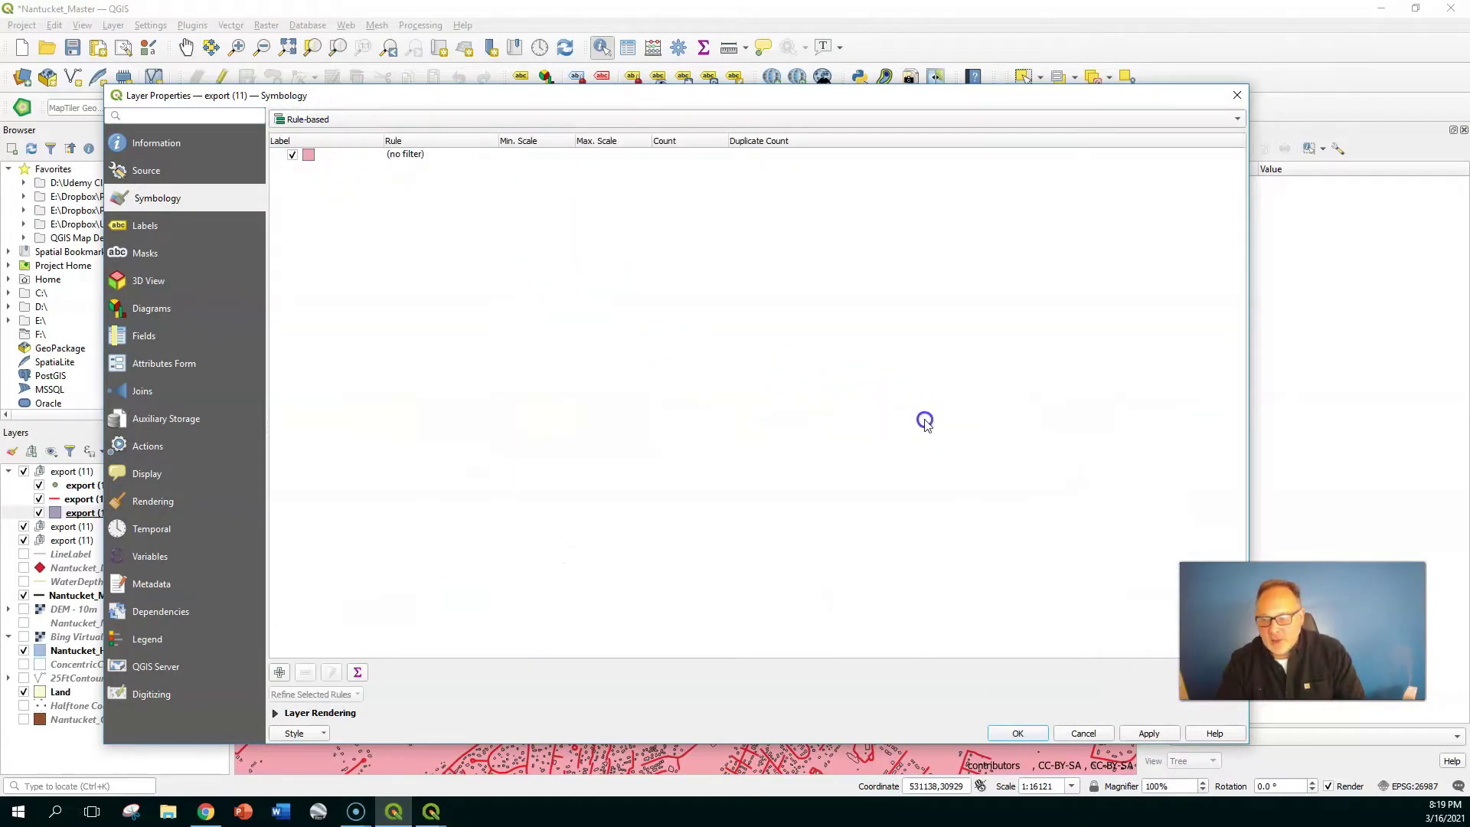
pyautogui.click(276, 154)
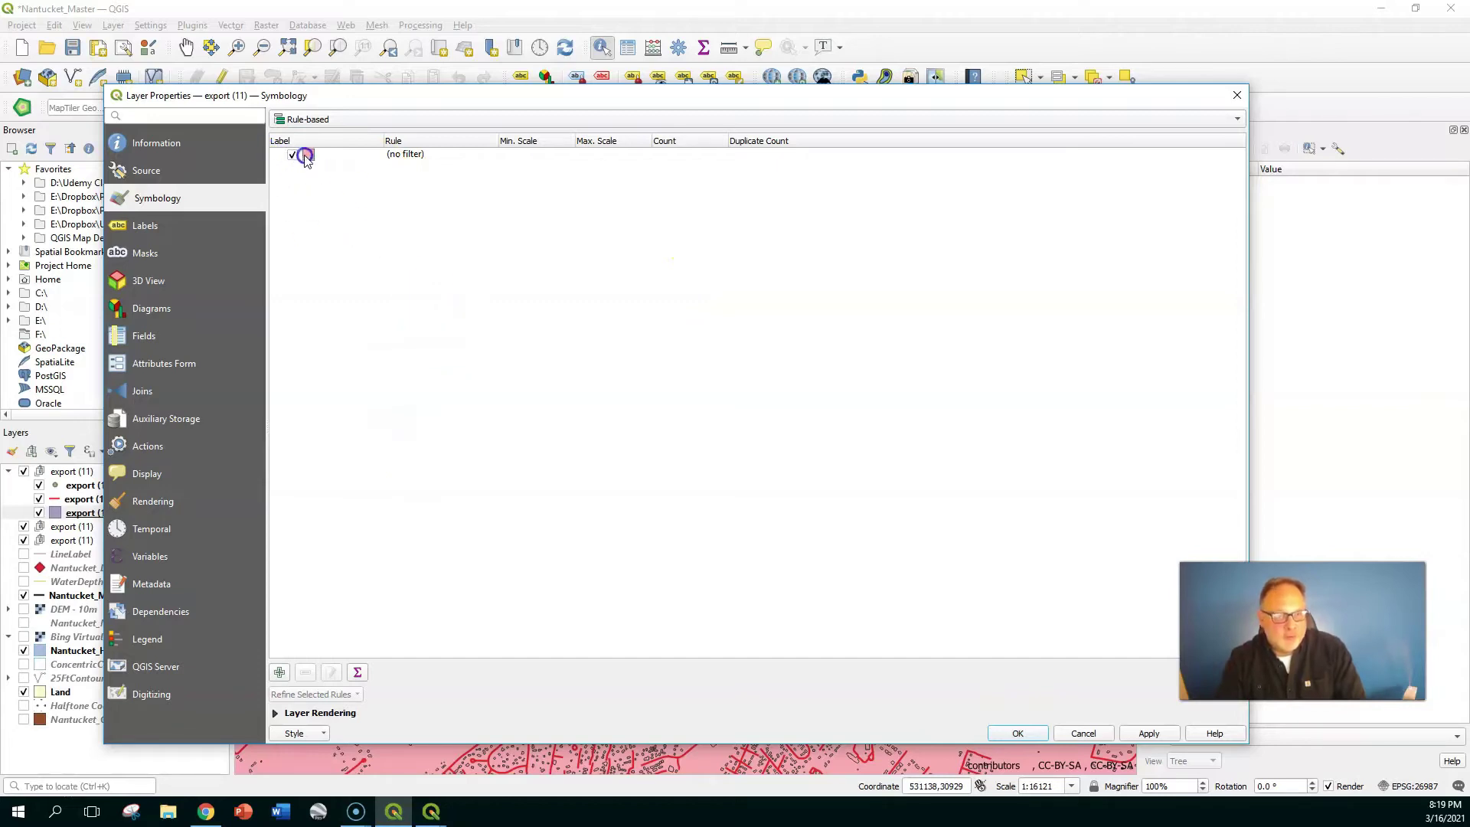
pyautogui.doubleClick(416, 155)
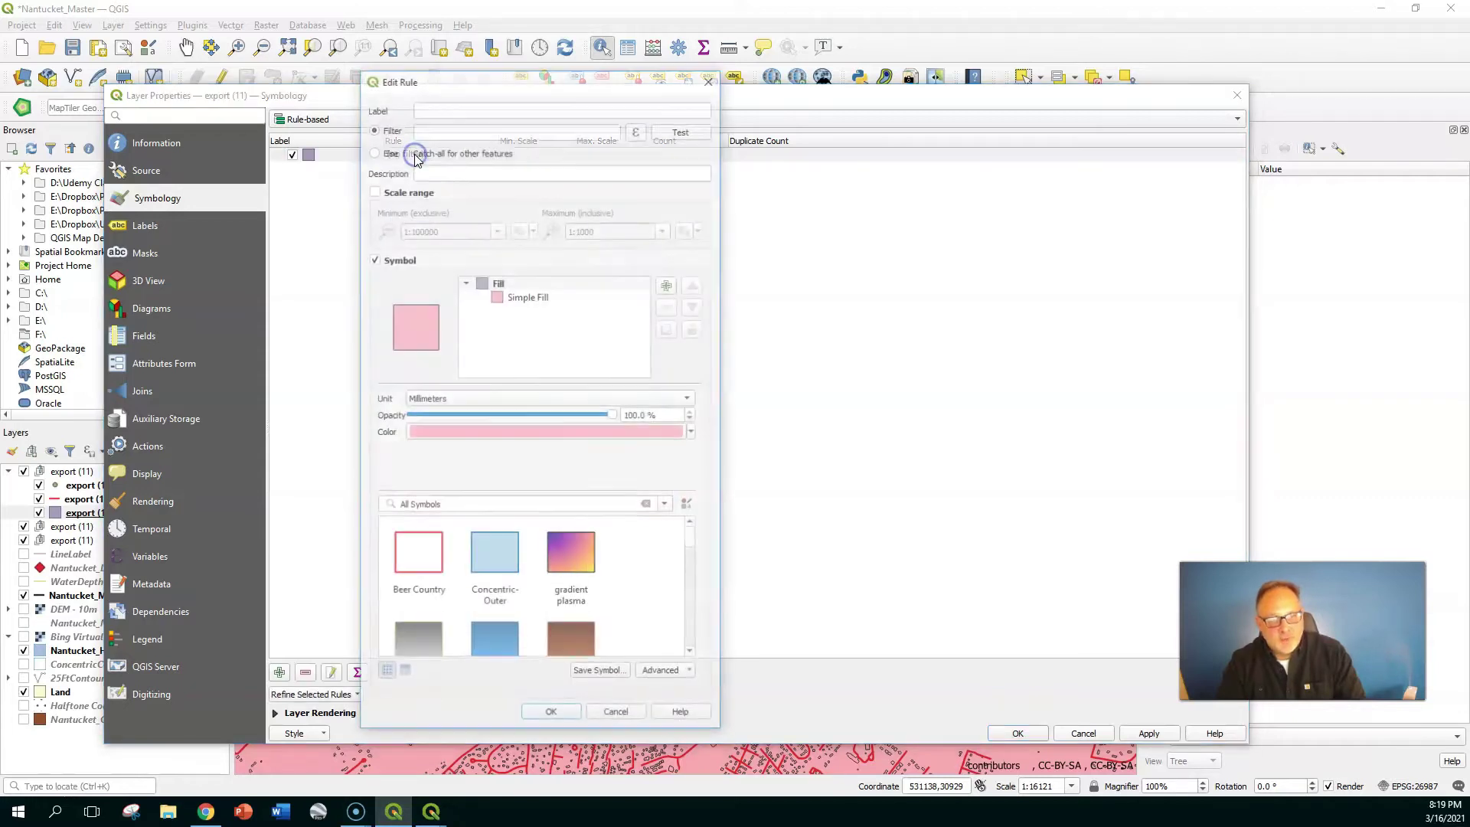
pyautogui.click(455, 109)
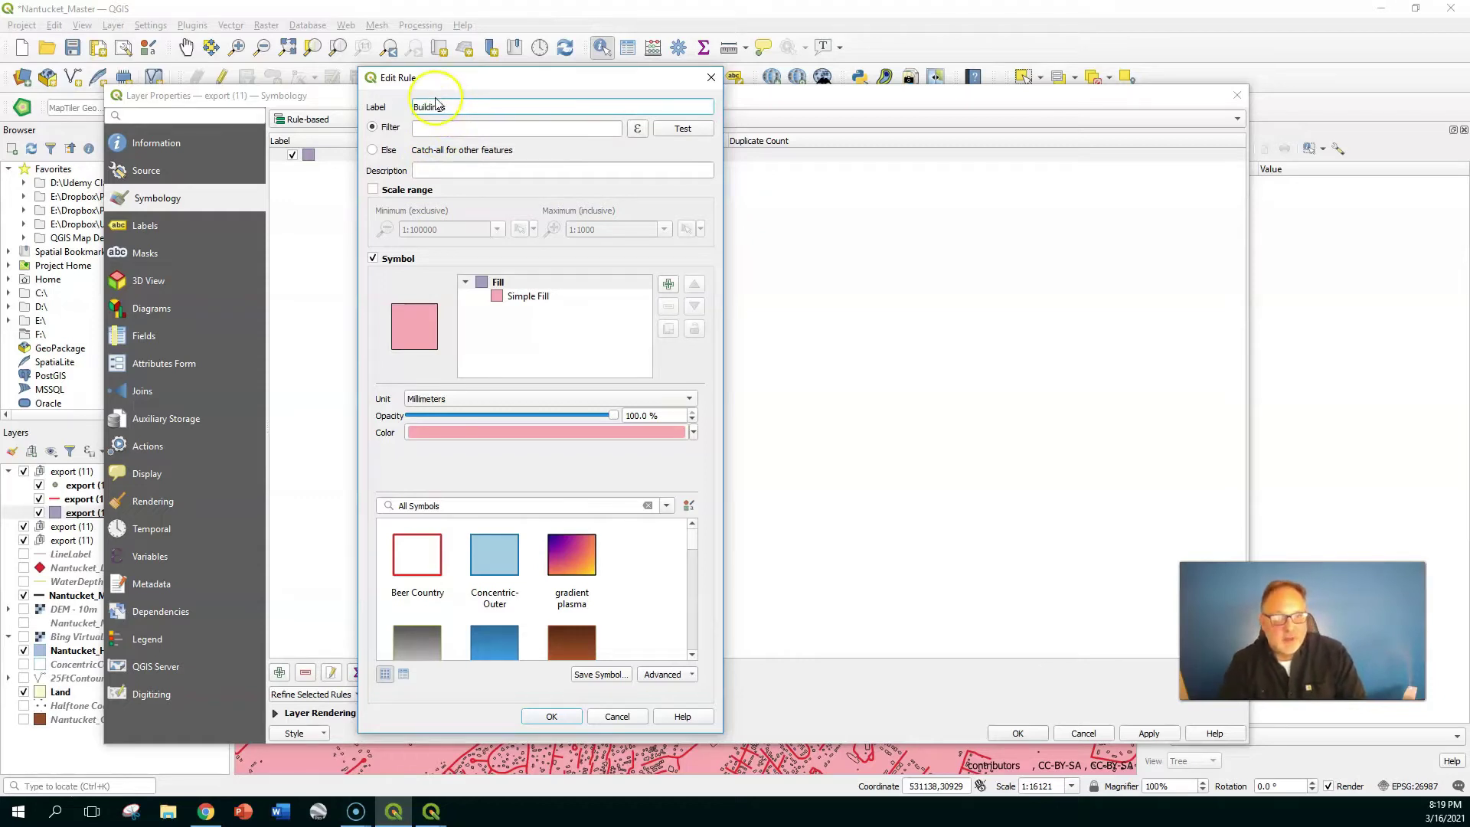
pyautogui.click(638, 130)
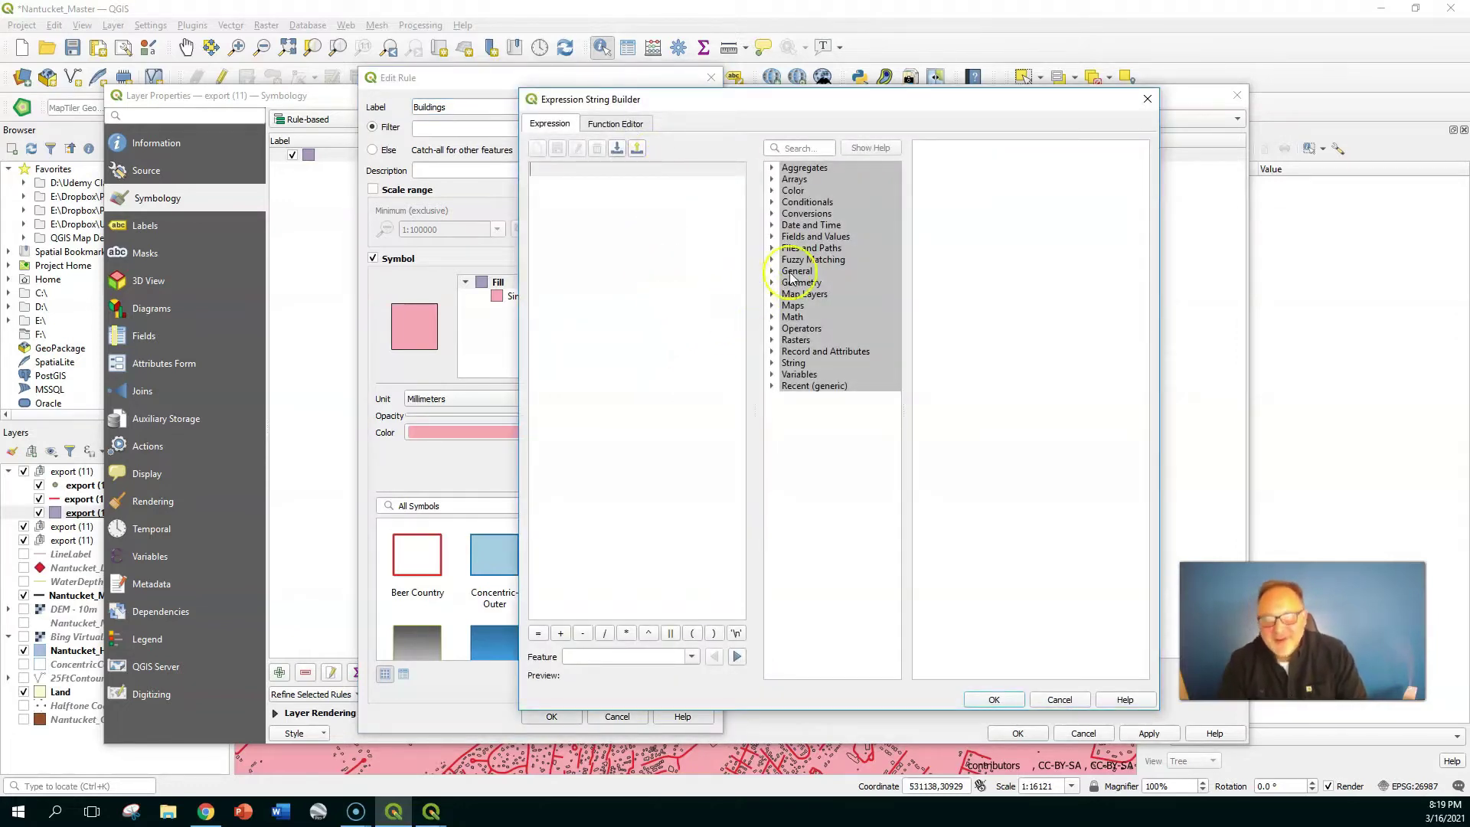
pyautogui.click(774, 249)
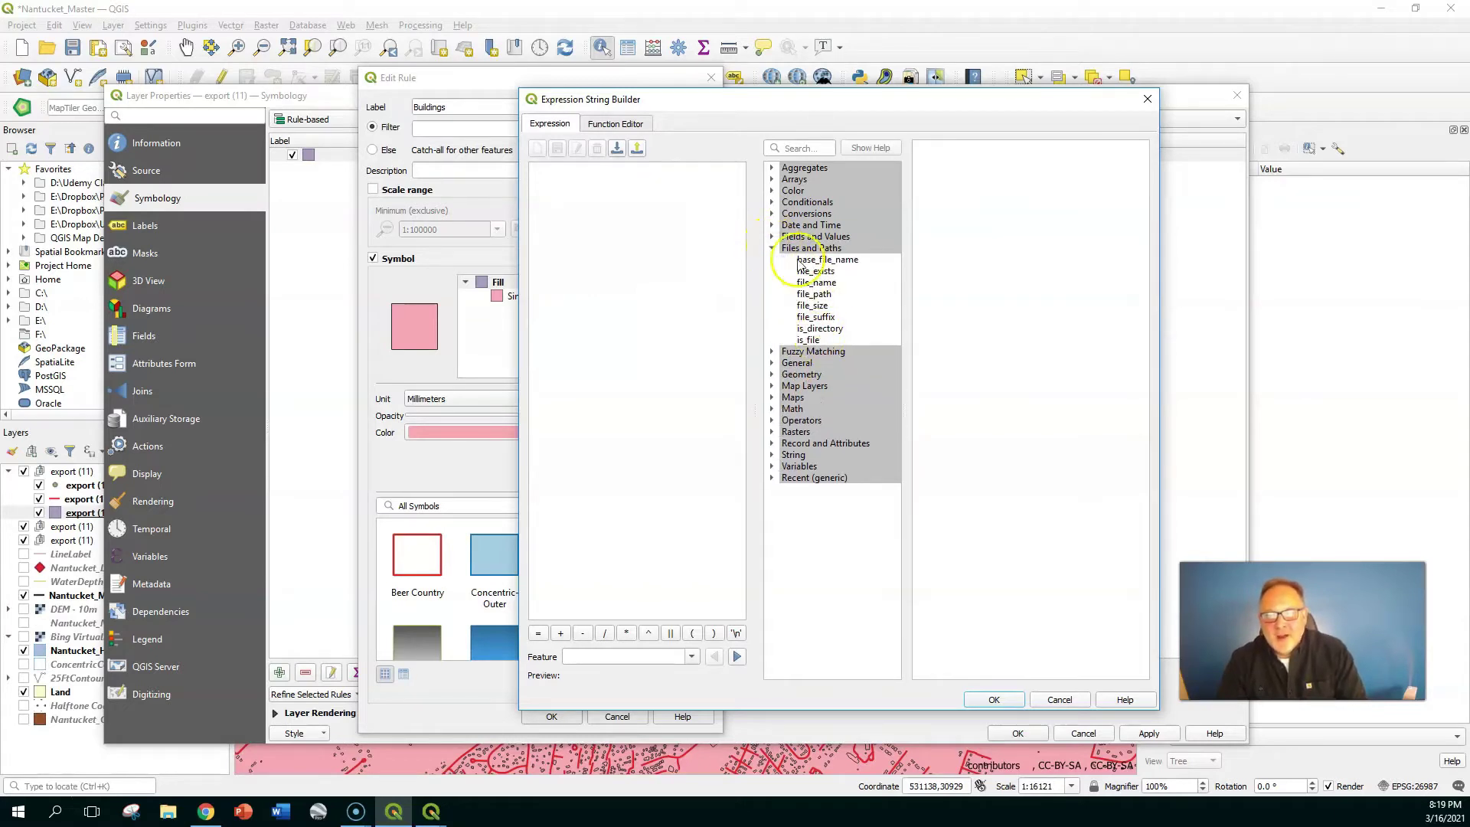
pyautogui.click(772, 248)
pyautogui.click(772, 237)
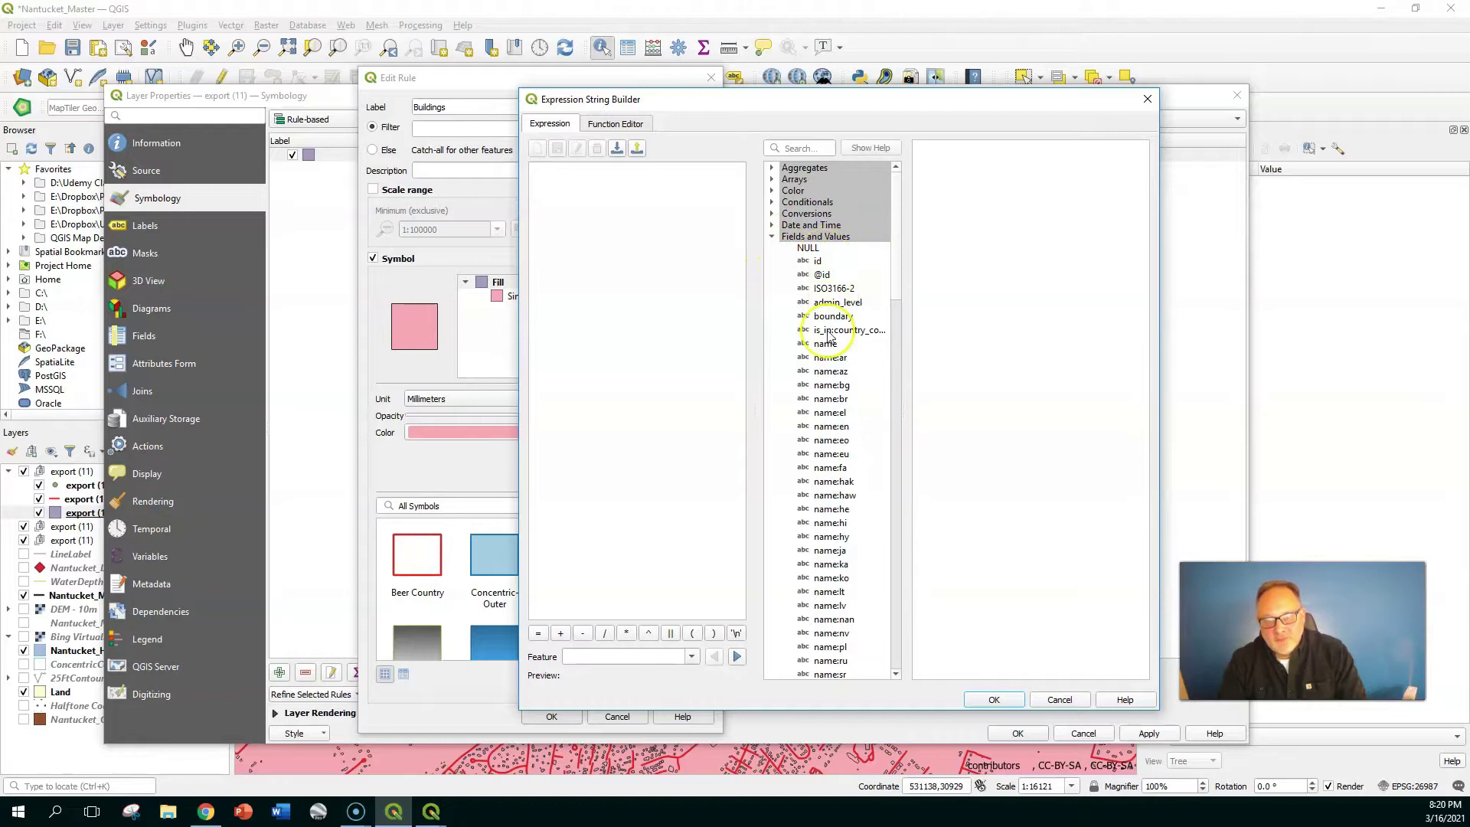
pyautogui.moveTo(893, 196); pyautogui.dragTo(910, 536)
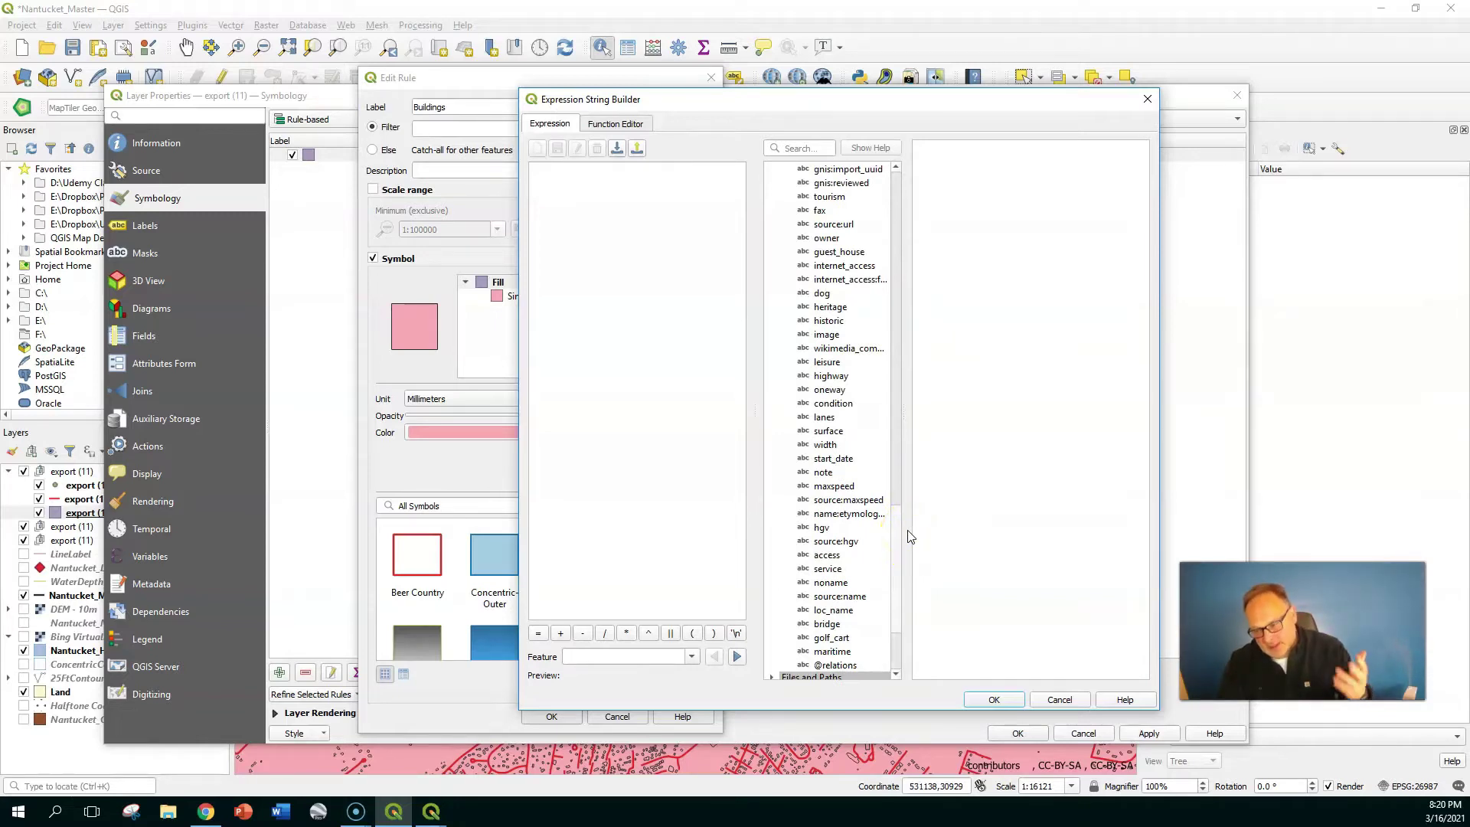
pyautogui.moveTo(910, 536); pyautogui.dragTo(912, 501)
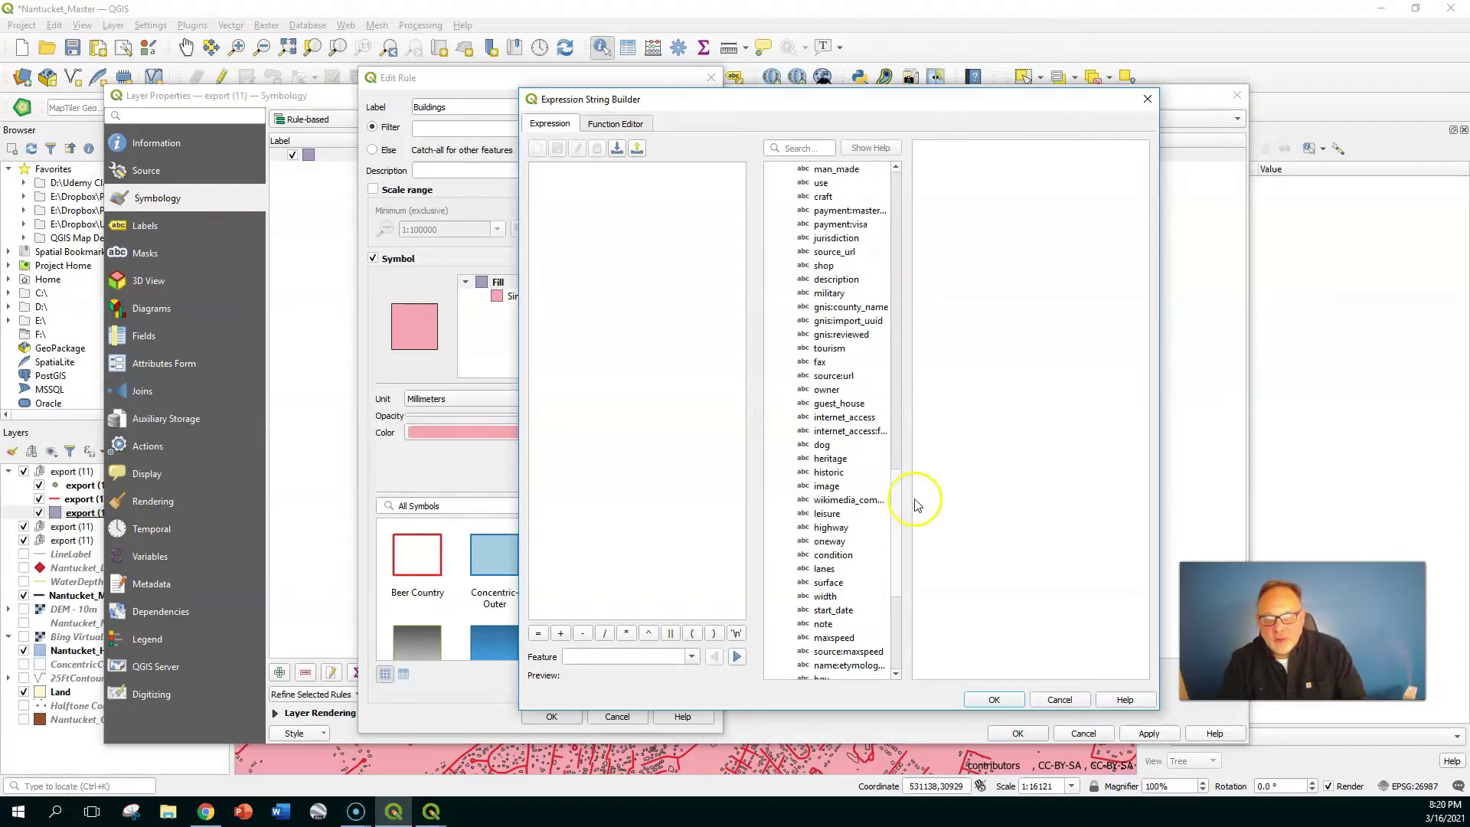
pyautogui.press('Escape')
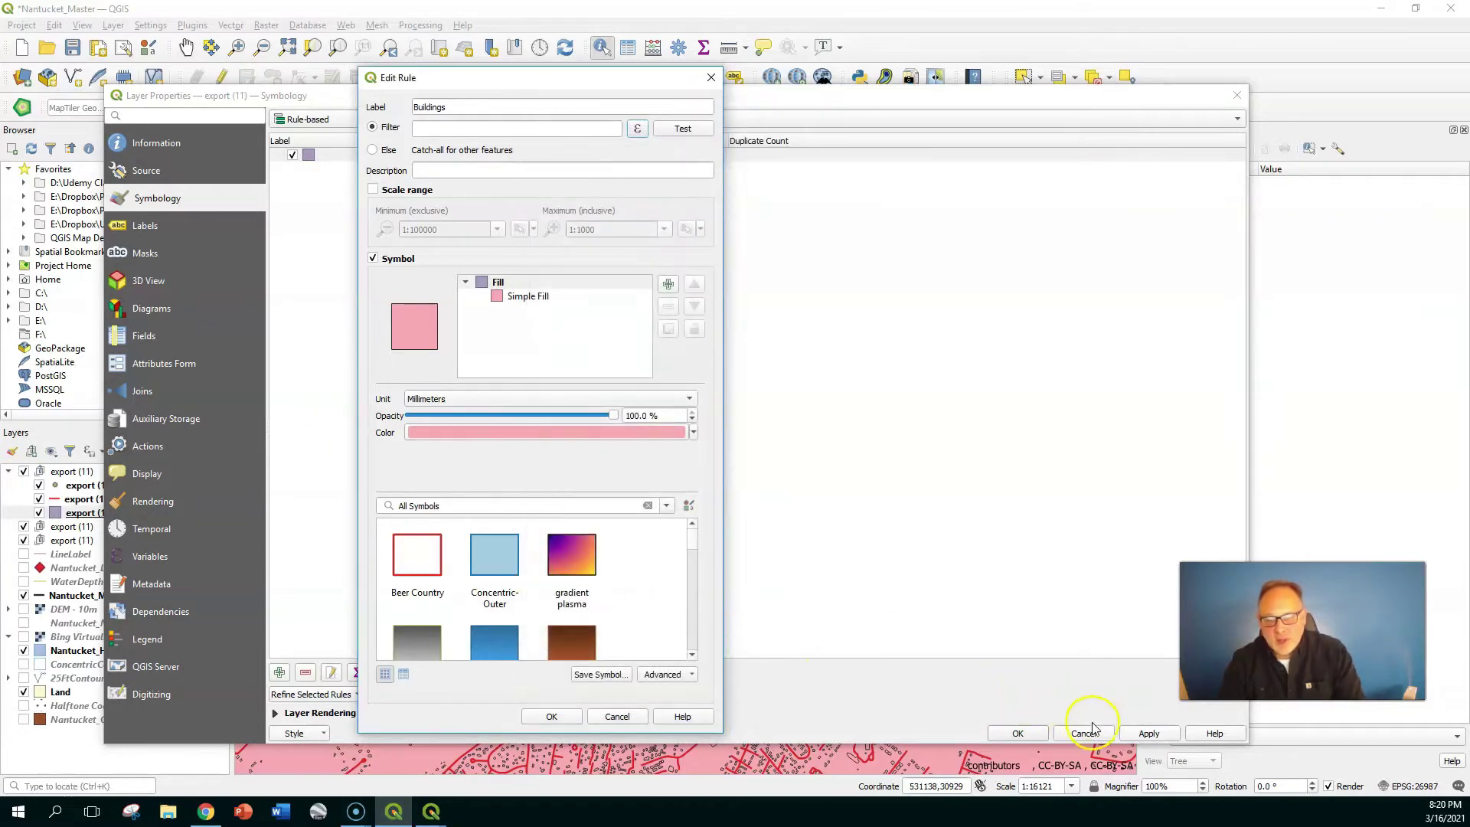
pyautogui.click(617, 716)
pyautogui.click(1018, 733)
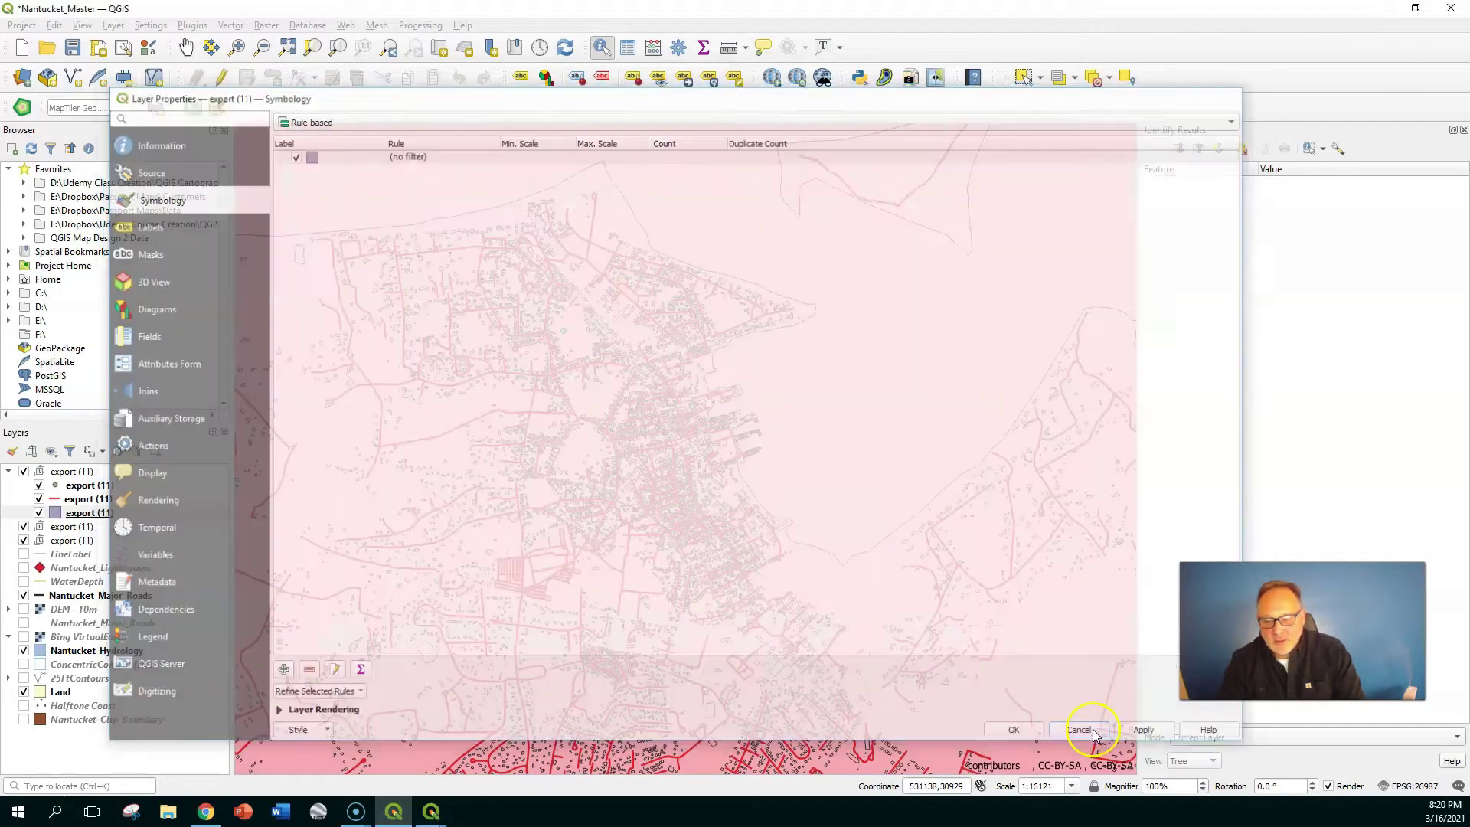
# Step: Reopen the polygon export (11) layer's attribute table and look through its columns for the building field
pyautogui.rightClick(105, 511)
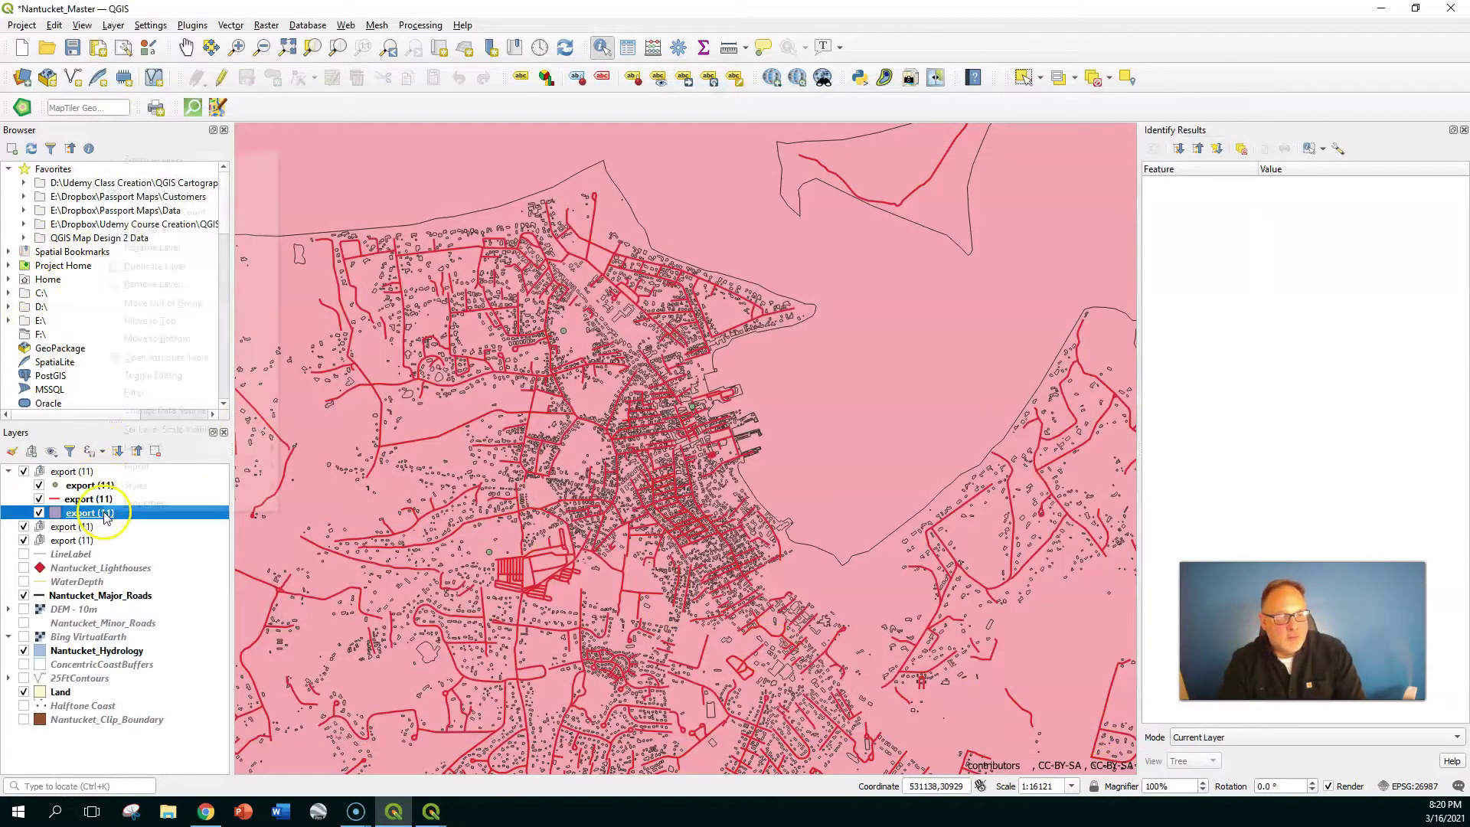
pyautogui.press('Escape')
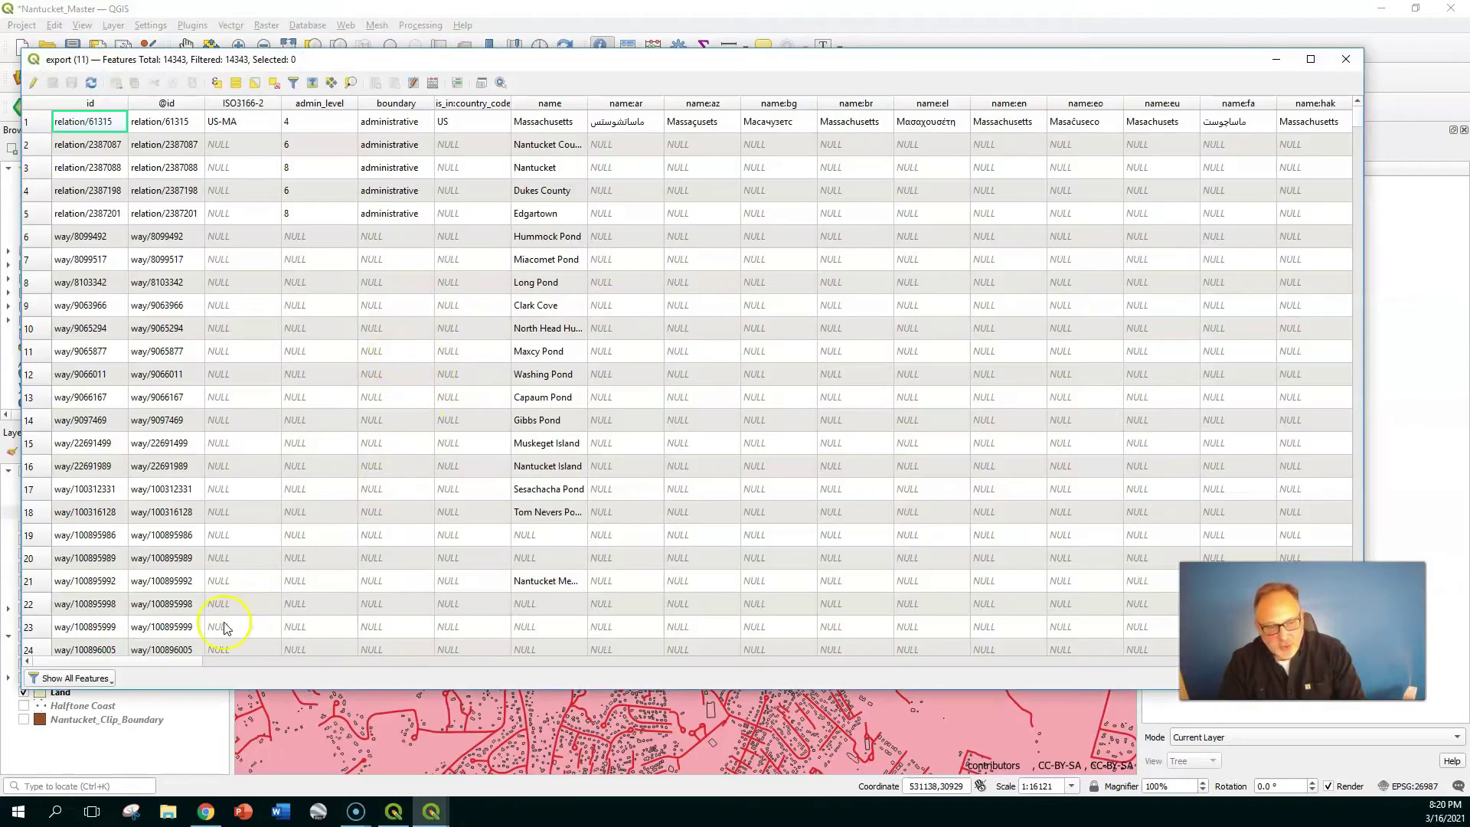
pyautogui.moveTo(163, 666); pyautogui.dragTo(585, 705)
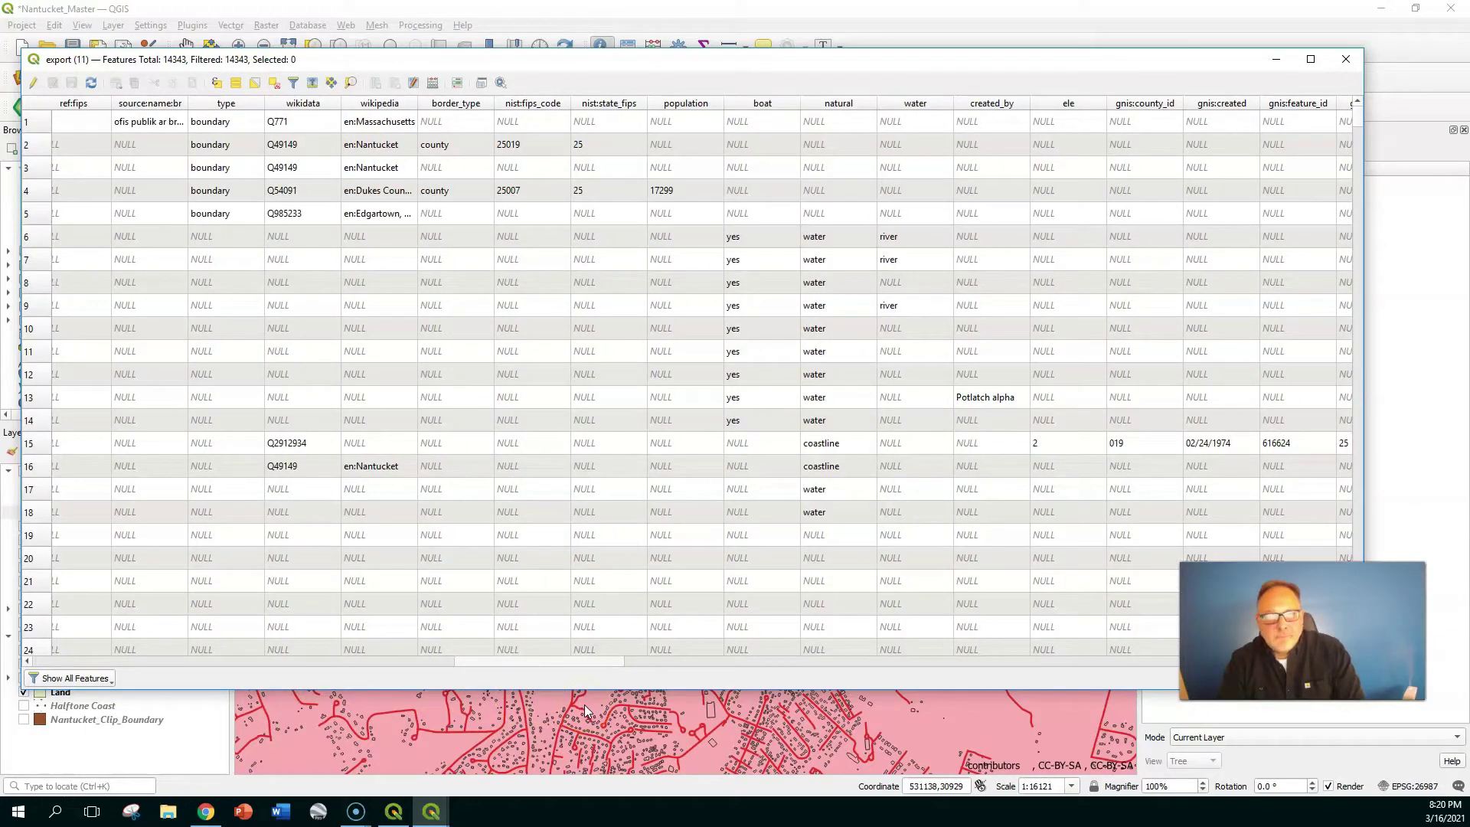
pyautogui.moveTo(585, 705); pyautogui.dragTo(1135, 768)
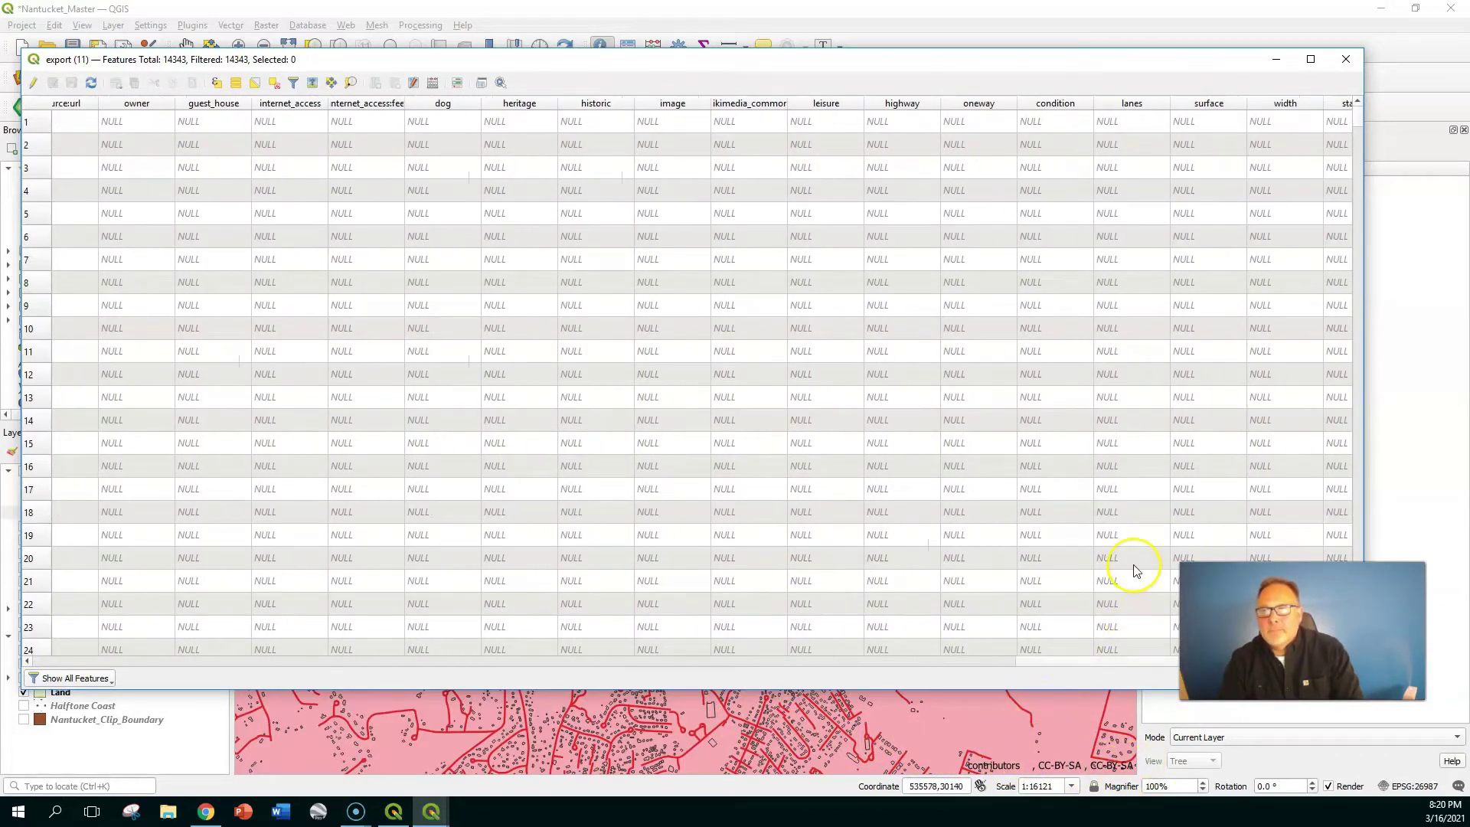
pyautogui.moveTo(1070, 671); pyautogui.dragTo(657, 665)
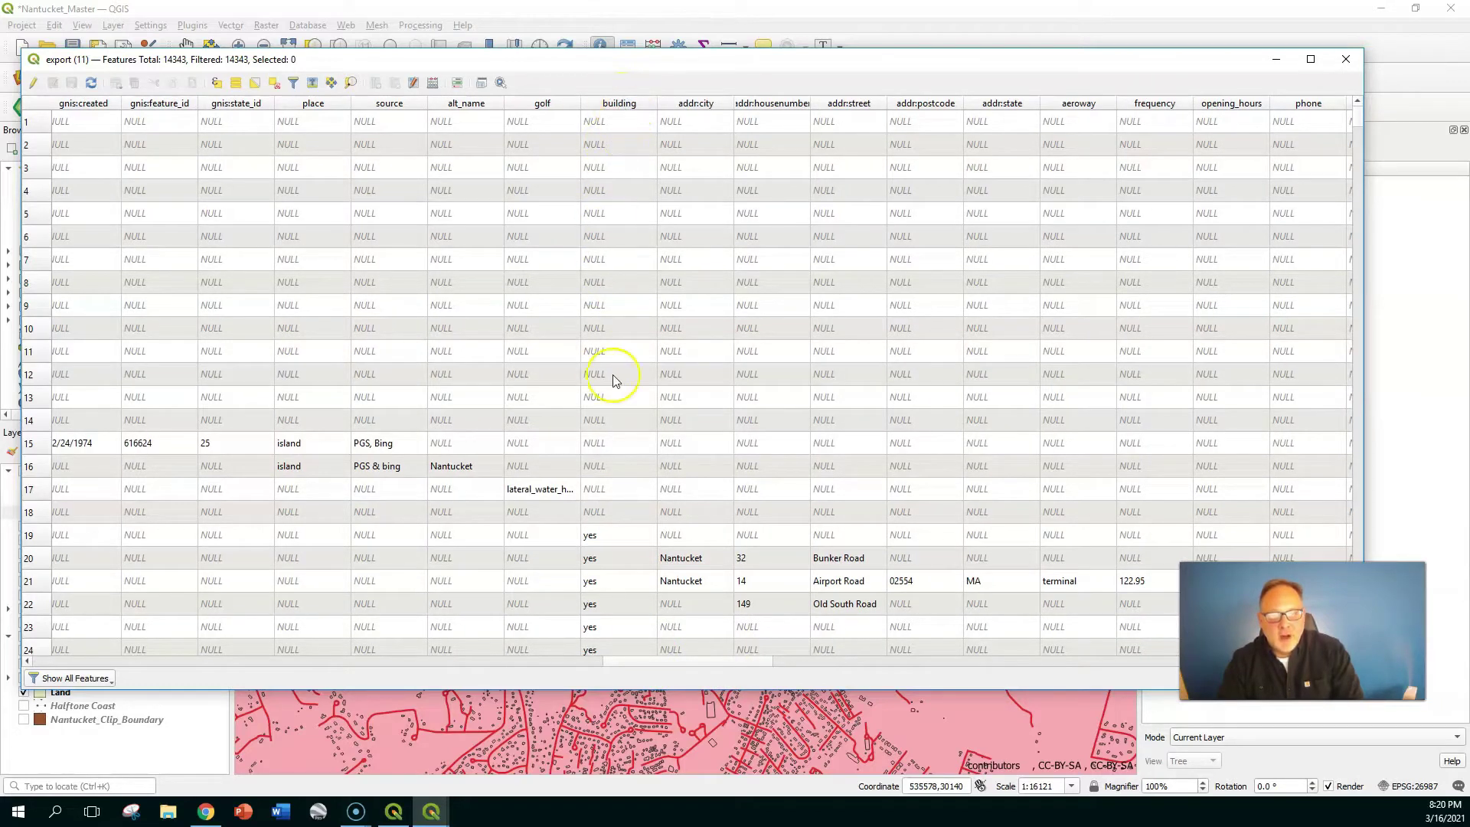
# Step: Sort the attribute table by the building field in descending order and examine which values identify buildings
pyautogui.click(615, 103)
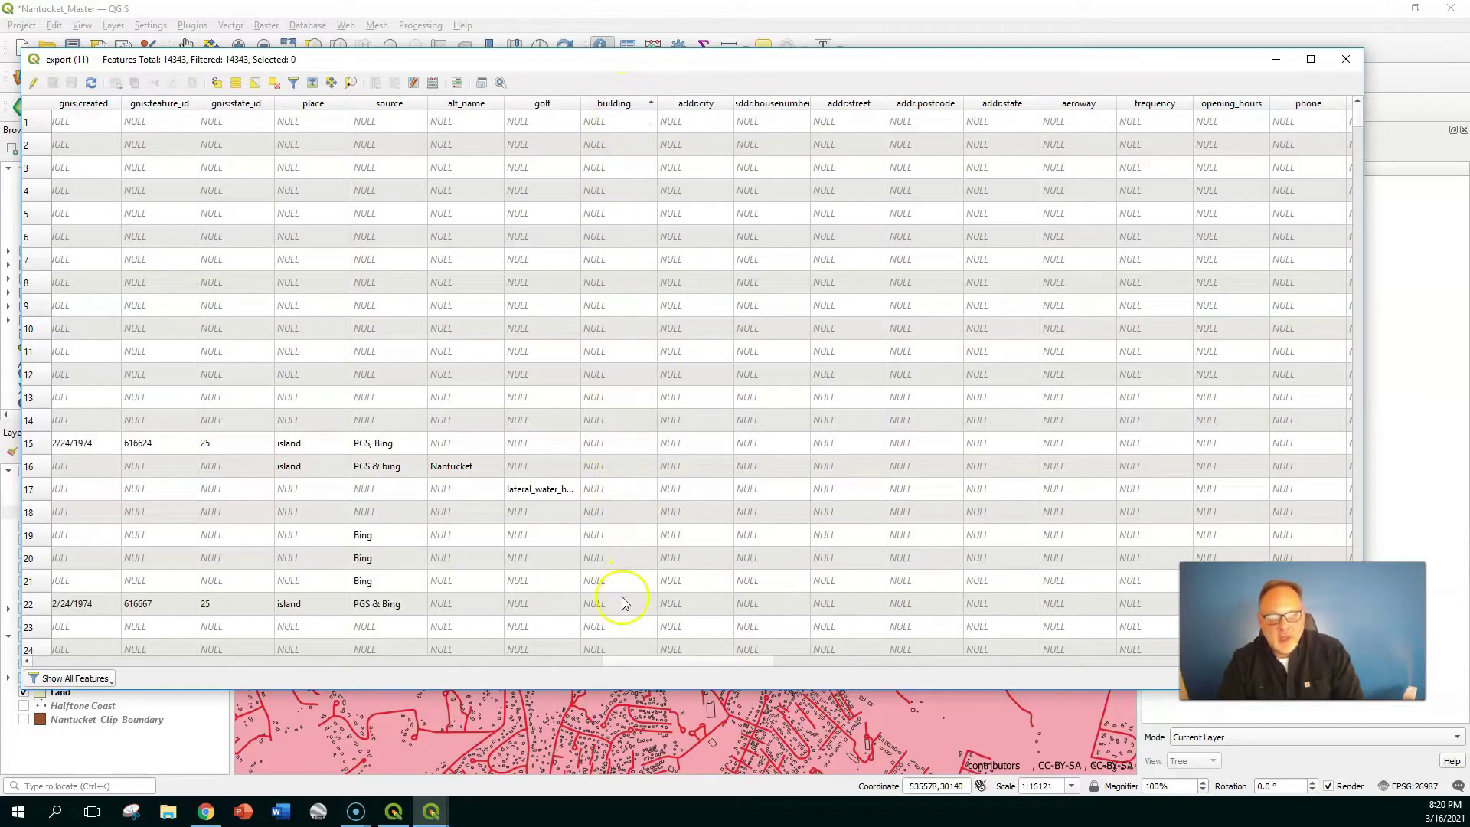
pyautogui.click(624, 109)
pyautogui.scroll(-20, 668, 560)
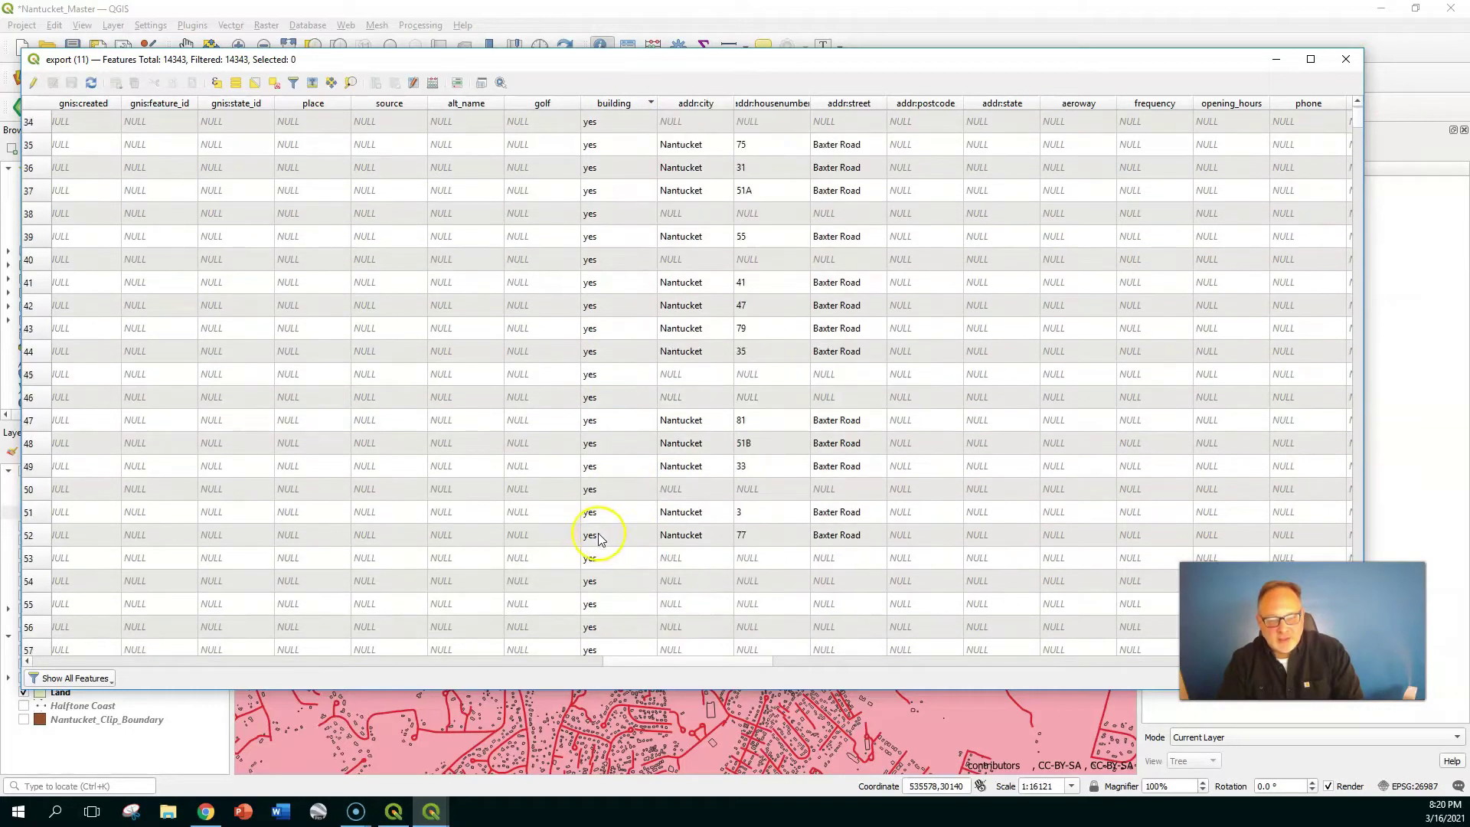
pyautogui.scroll(-20, 592, 560)
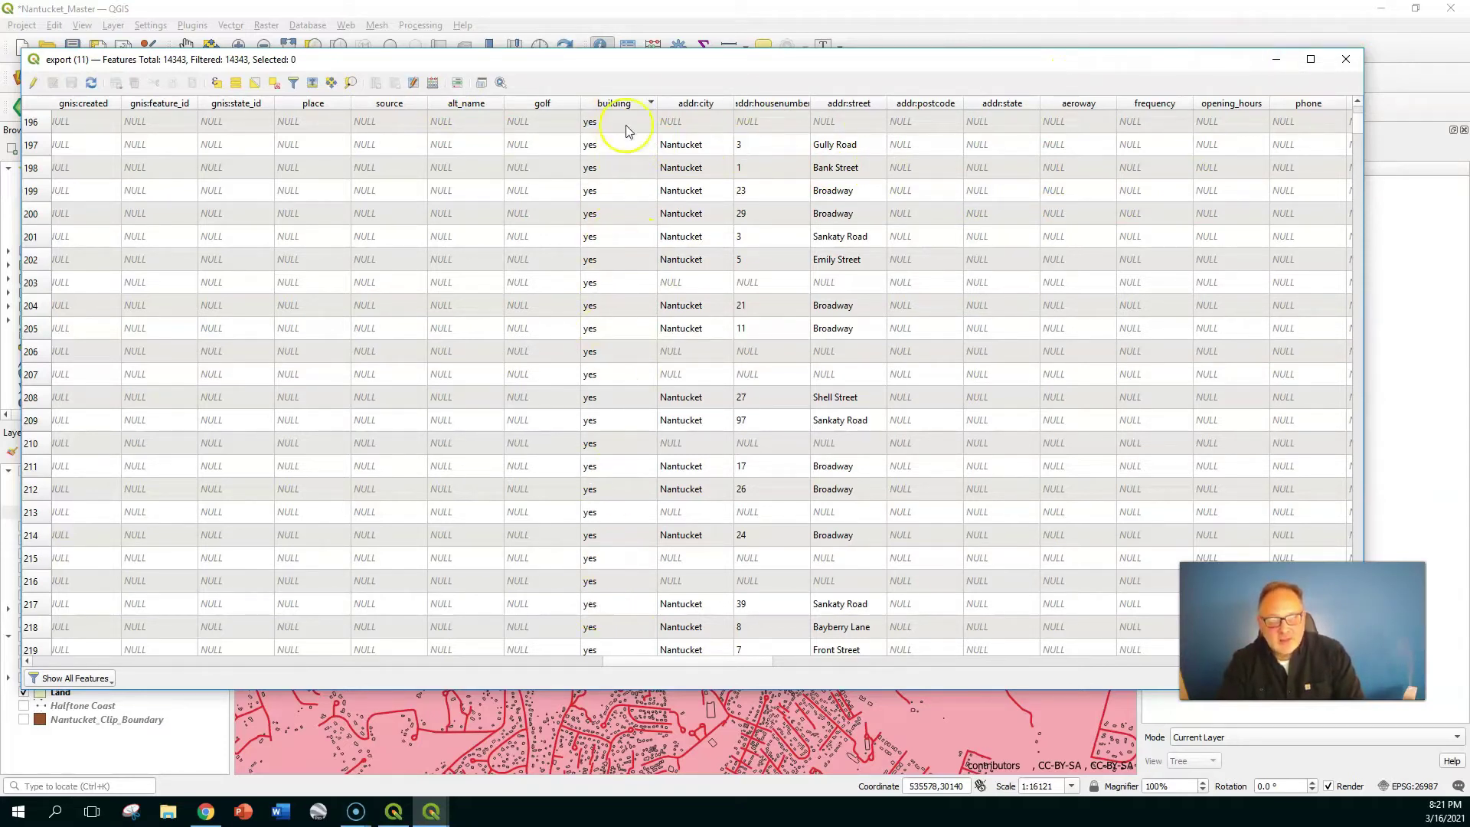
pyautogui.click(1277, 59)
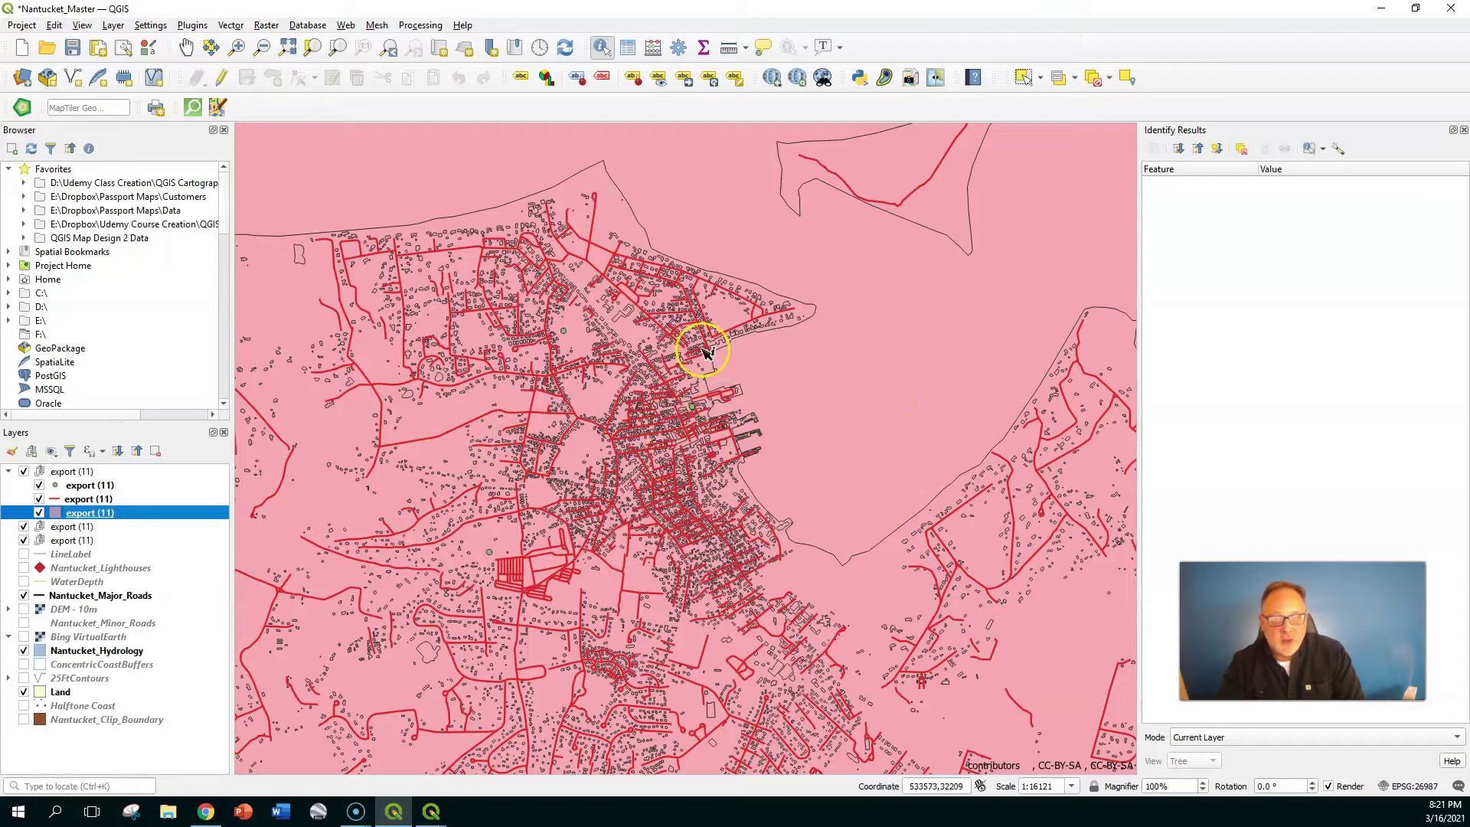
# Step: Open the polygon export (11) layer's symbology and switch it to rule-based rendering
pyautogui.doubleClick(105, 518)
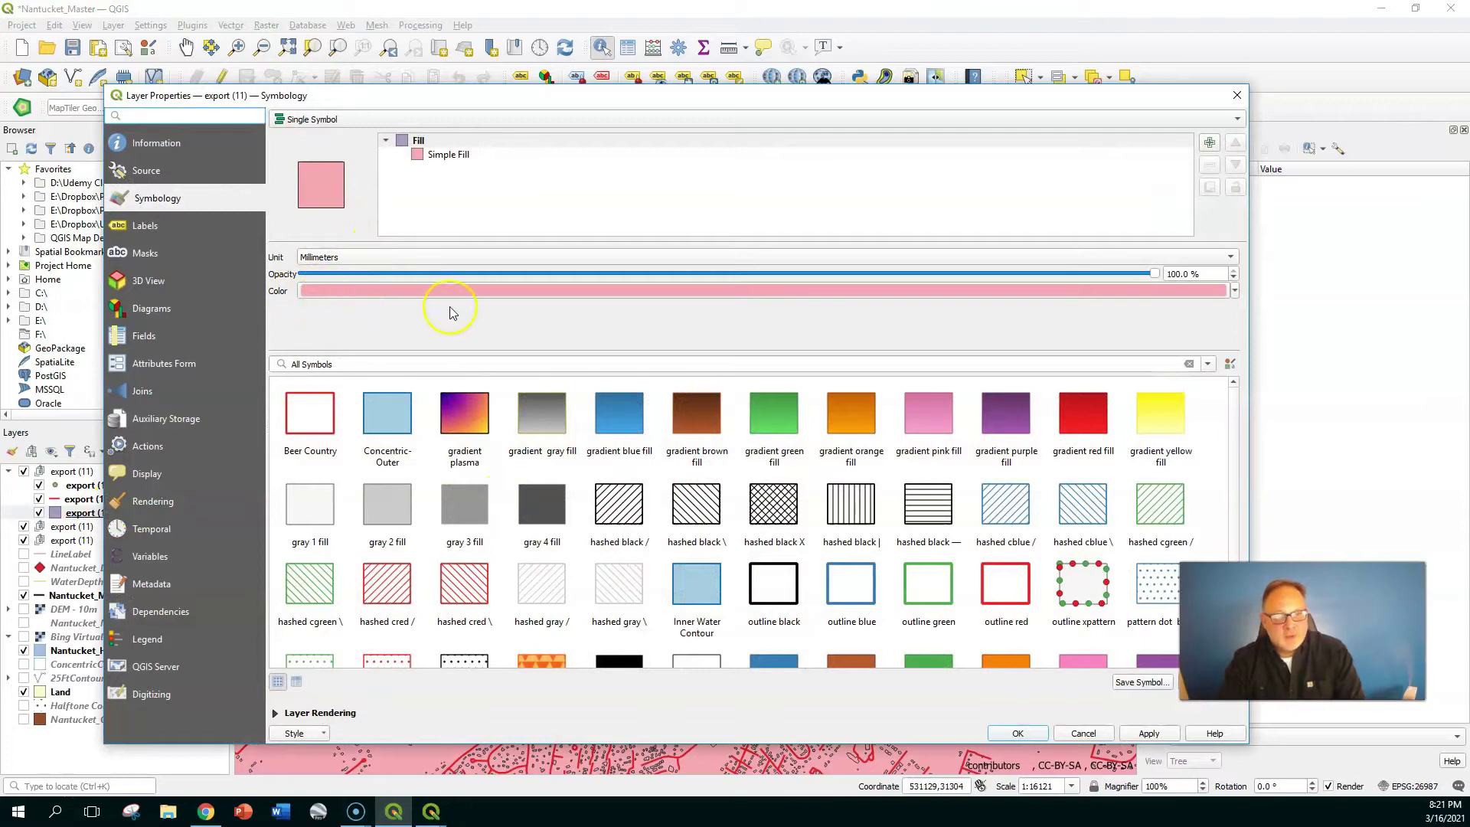
pyautogui.click(330, 122)
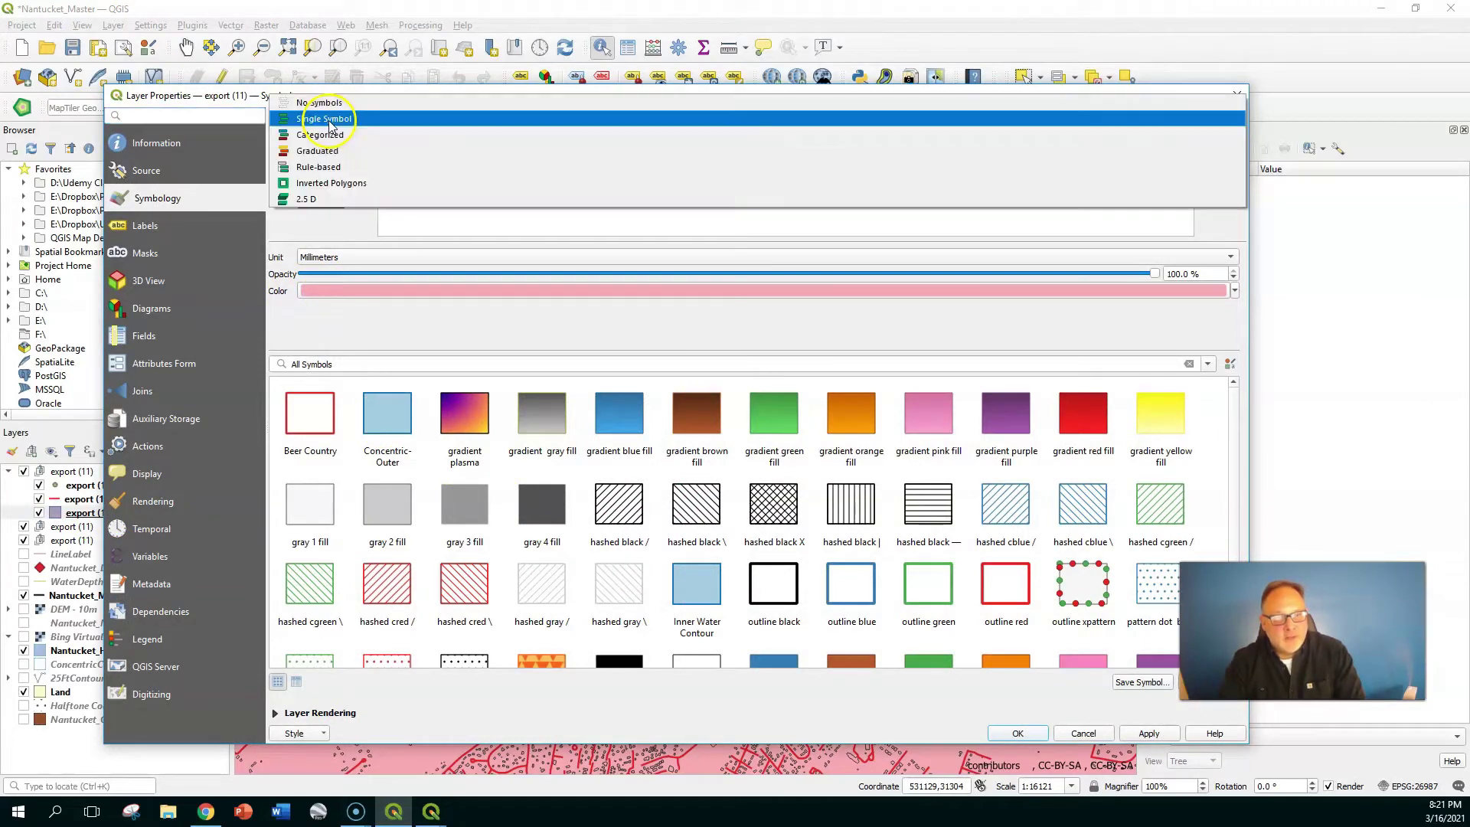
pyautogui.click(340, 168)
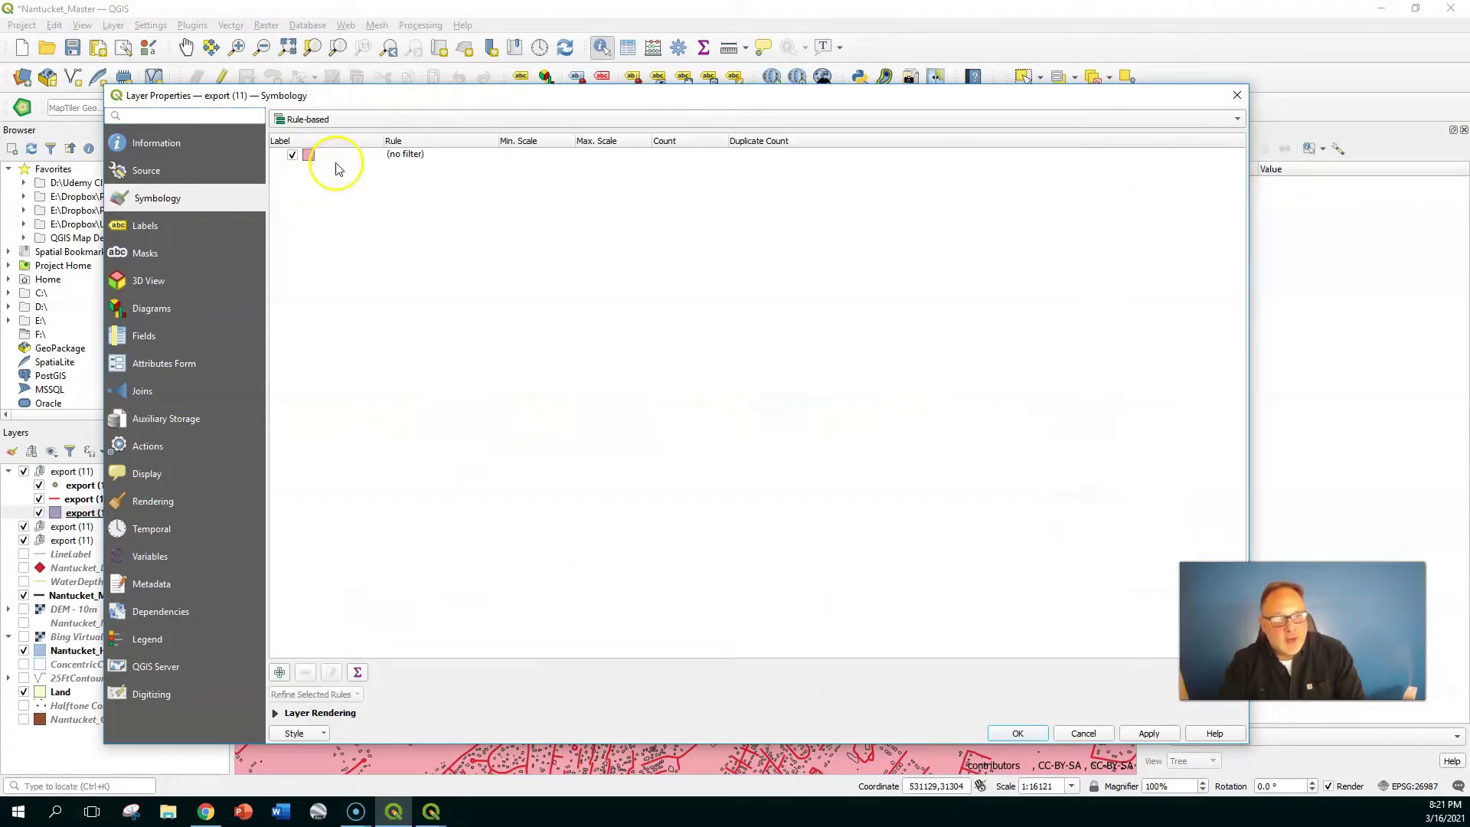
# Step: Edit the existing unfiltered rule and label it Buildings
pyautogui.doubleClick(407, 154)
pyautogui.click(478, 105)
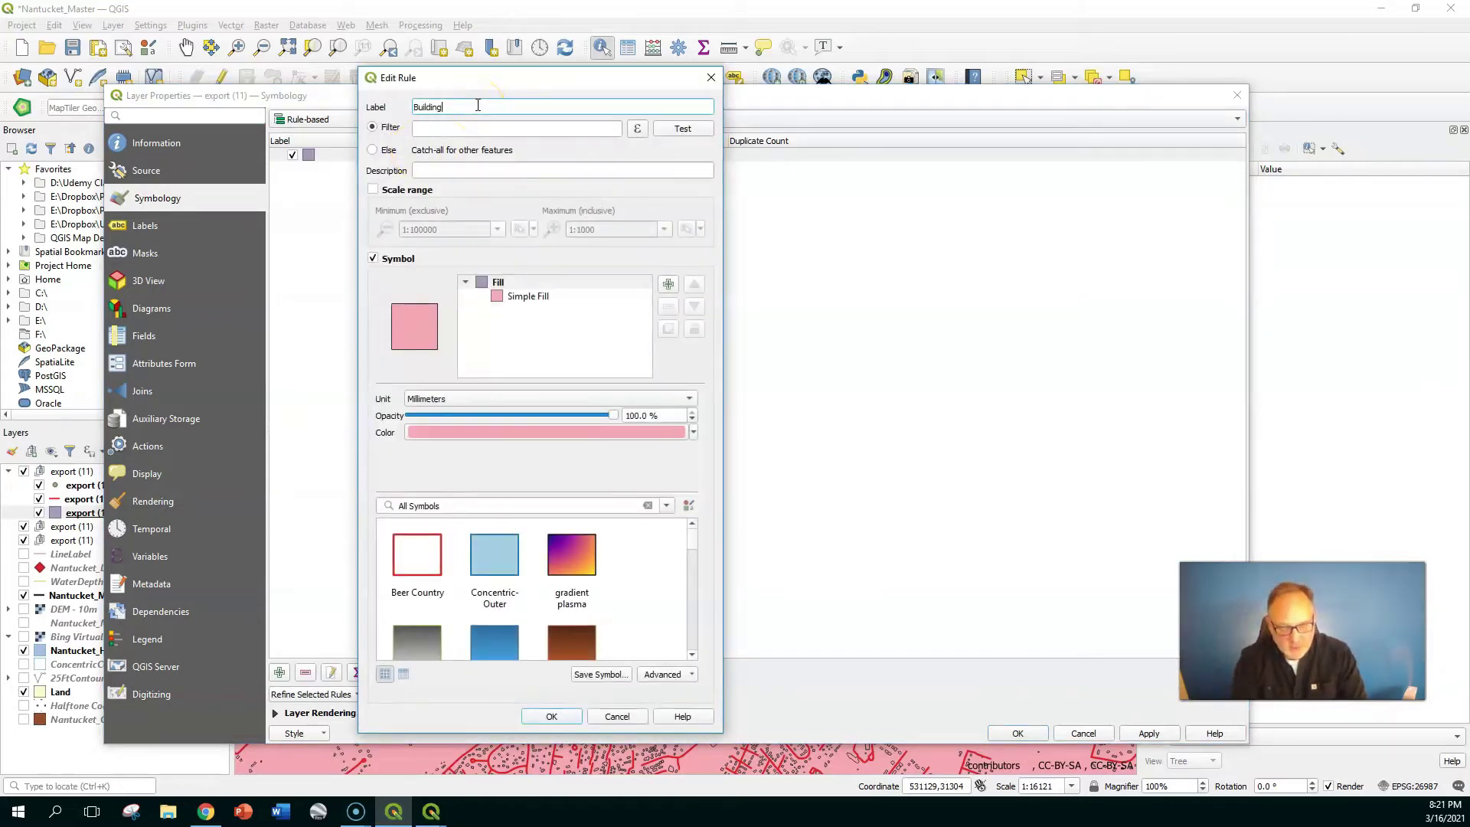
pyautogui.click(505, 107)
# Step: Build the filter expression "building" = 'yes' for the Buildings rule, picking the value from the field's unique values
pyautogui.click(642, 132)
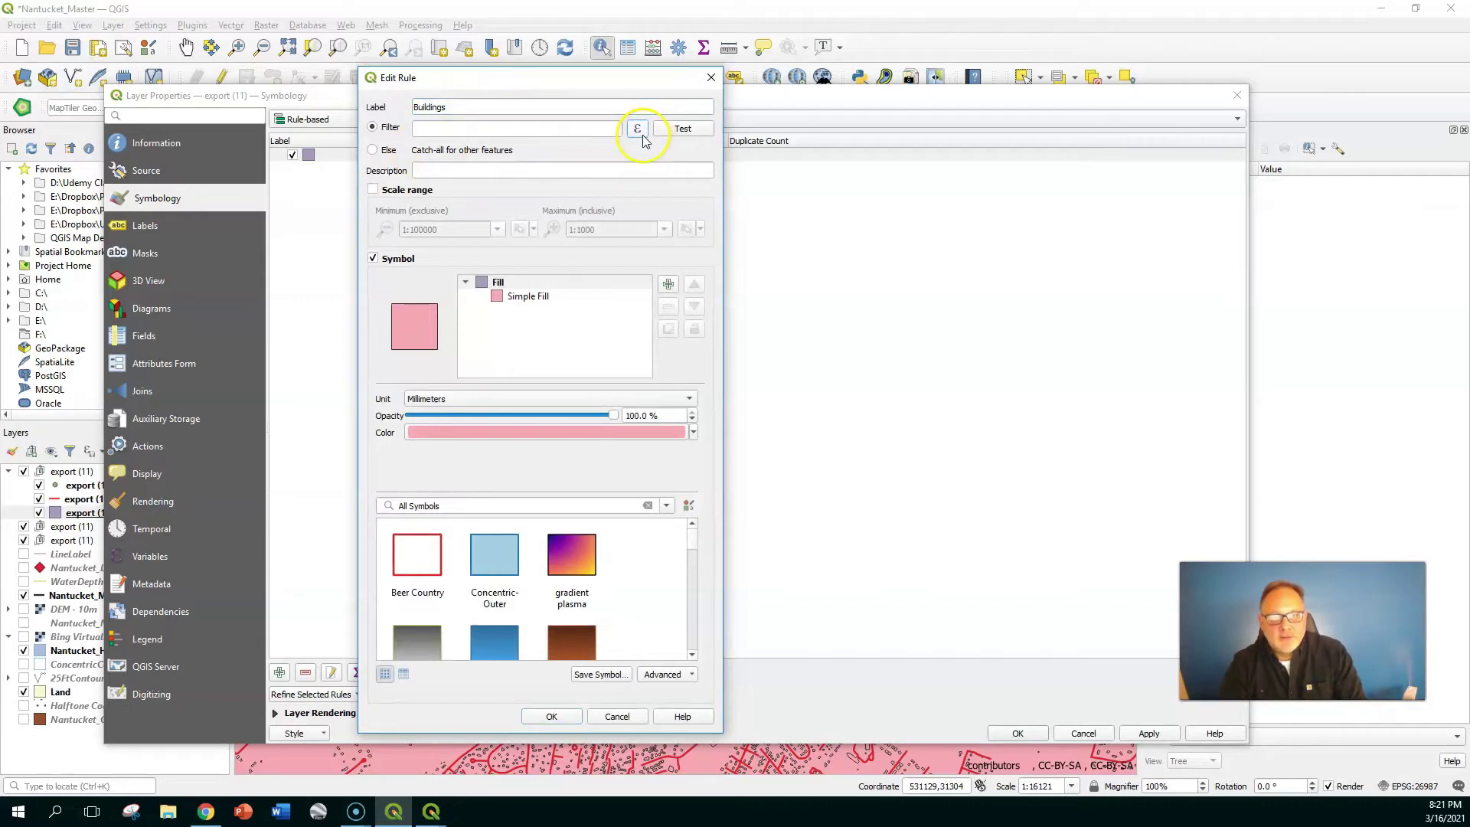
pyautogui.click(771, 238)
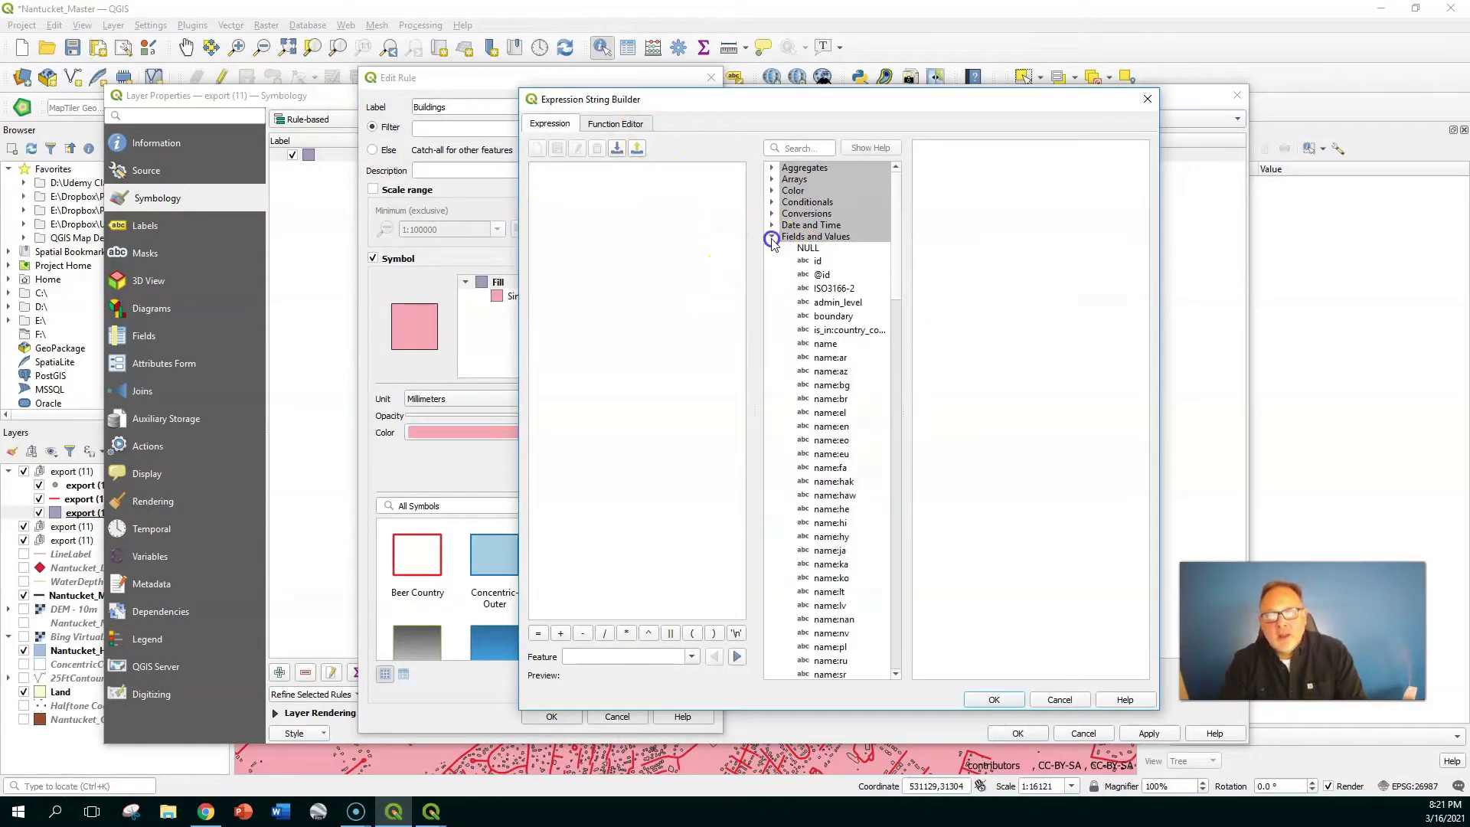
pyautogui.moveTo(898, 283); pyautogui.dragTo(901, 471)
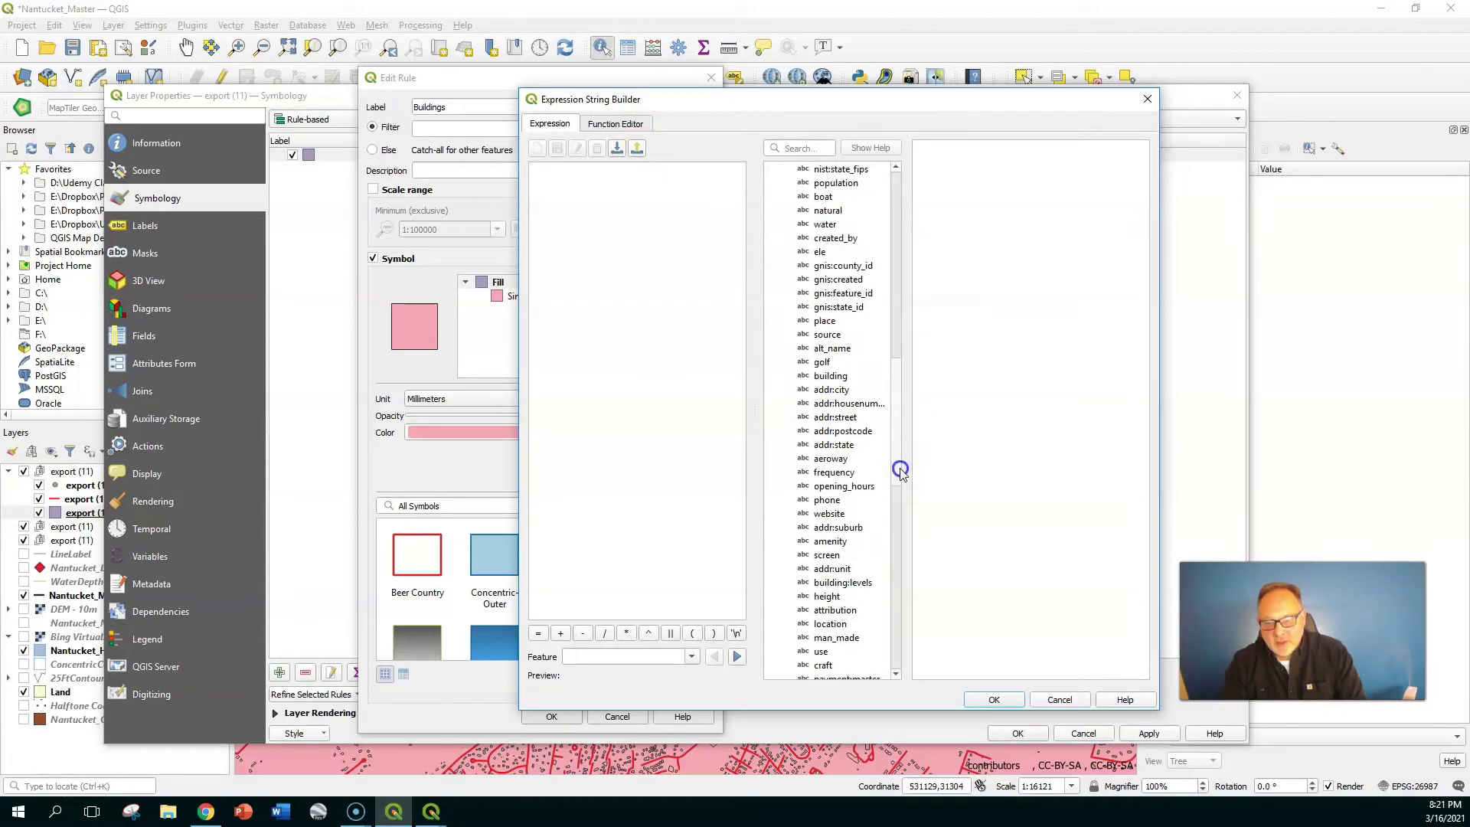
pyautogui.doubleClick(840, 377)
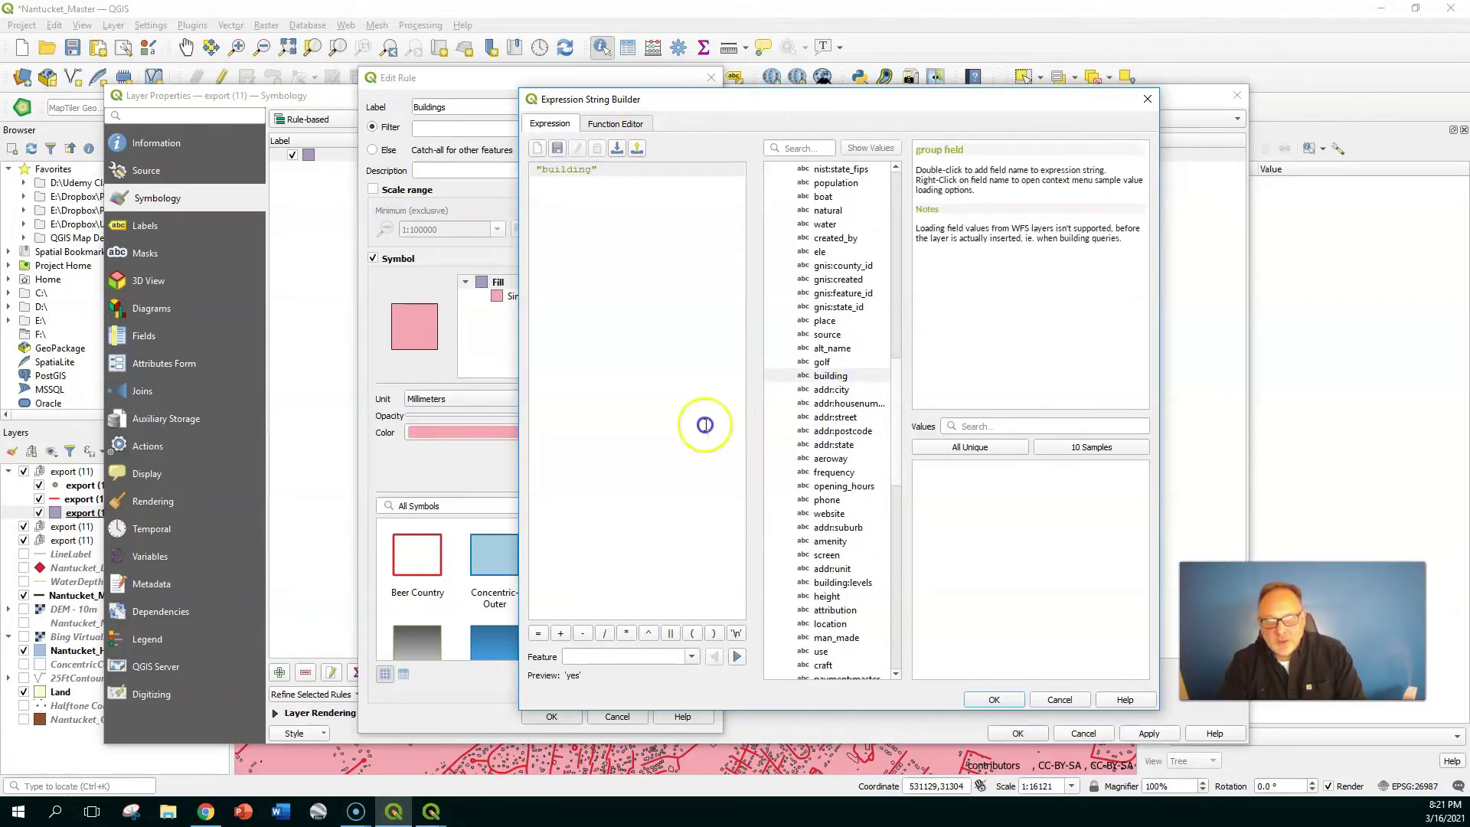
pyautogui.doubleClick(536, 635)
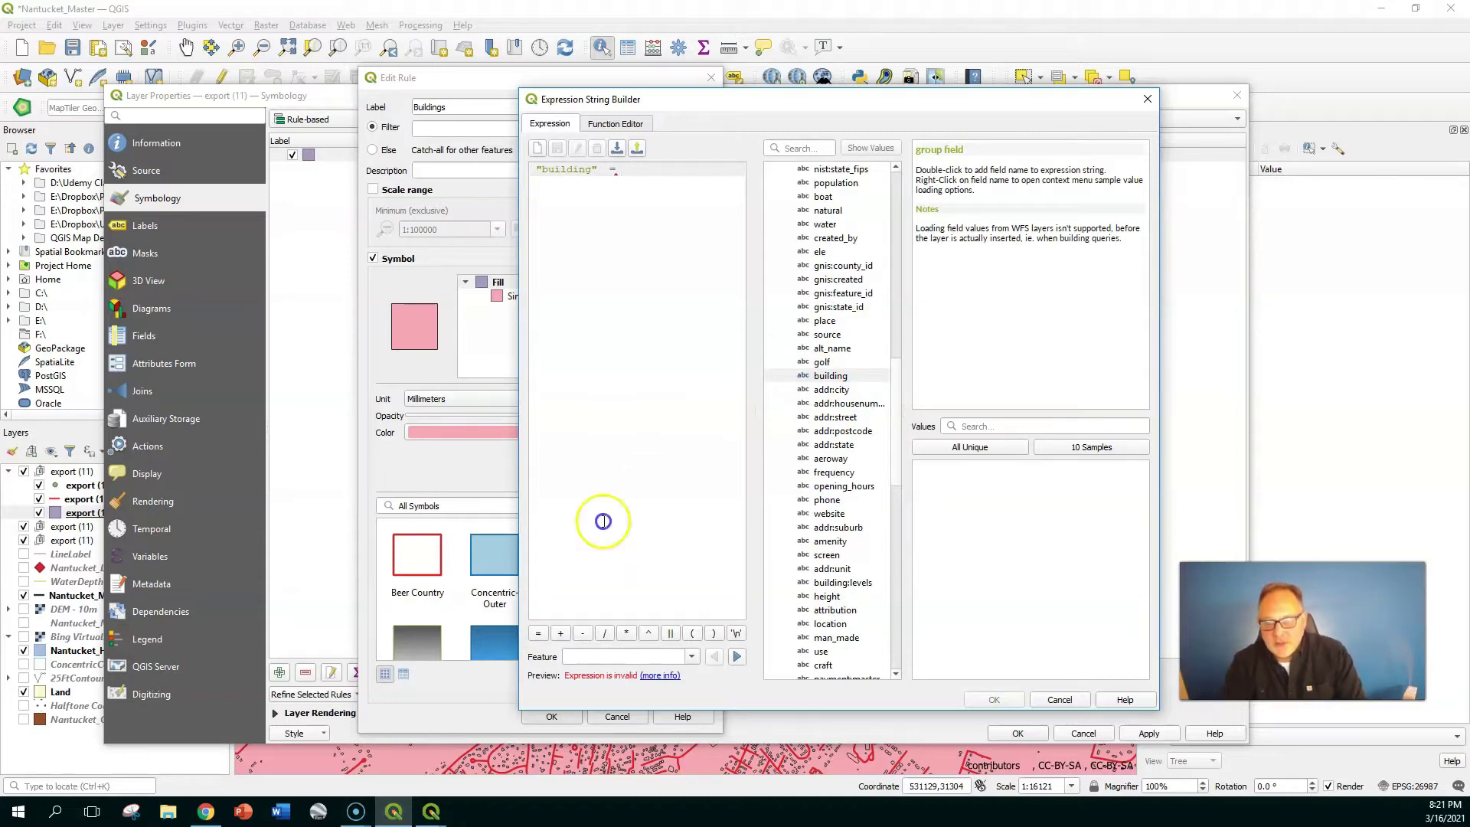
pyautogui.click(947, 450)
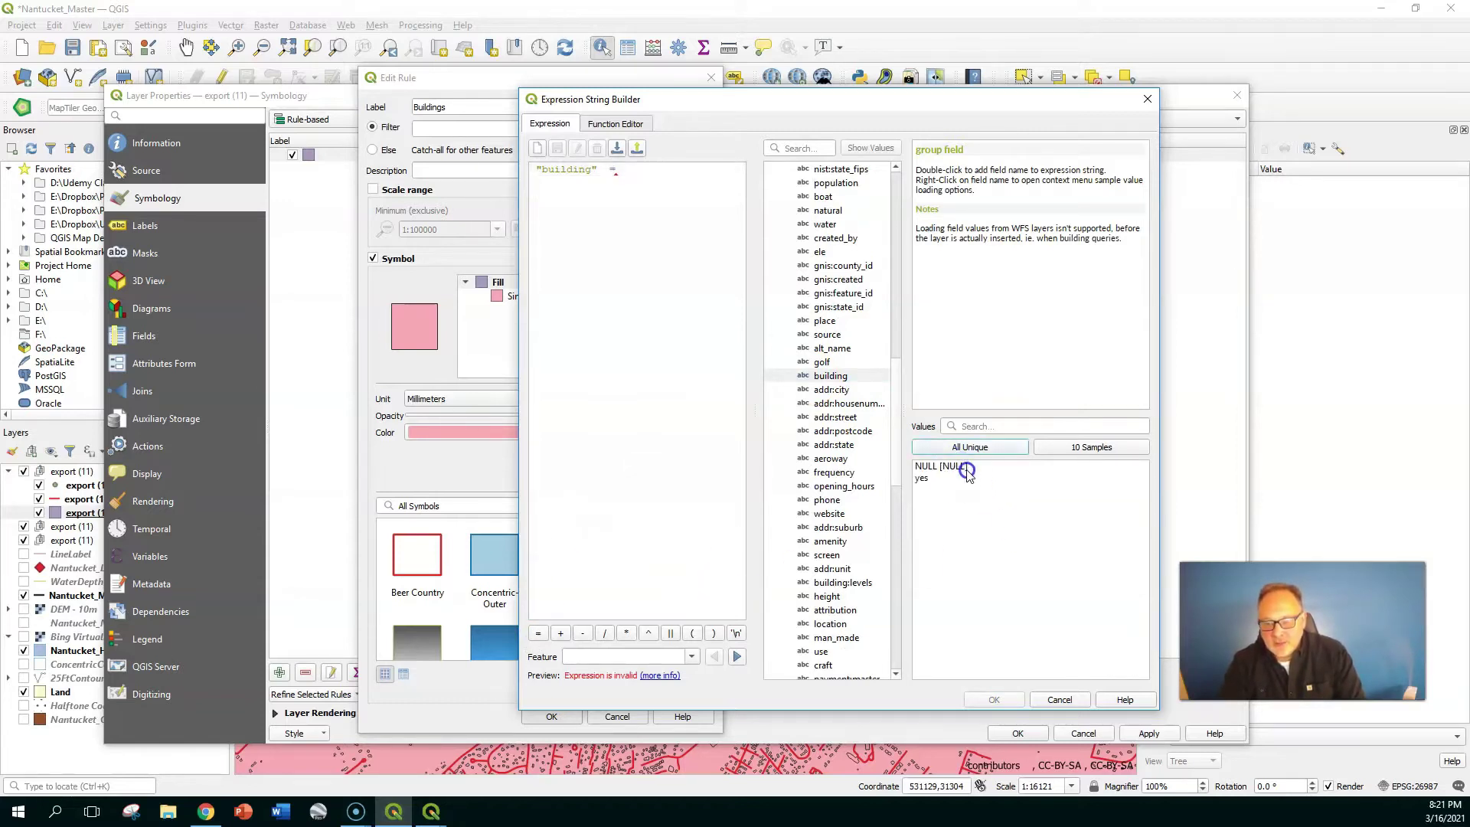
pyautogui.doubleClick(931, 482)
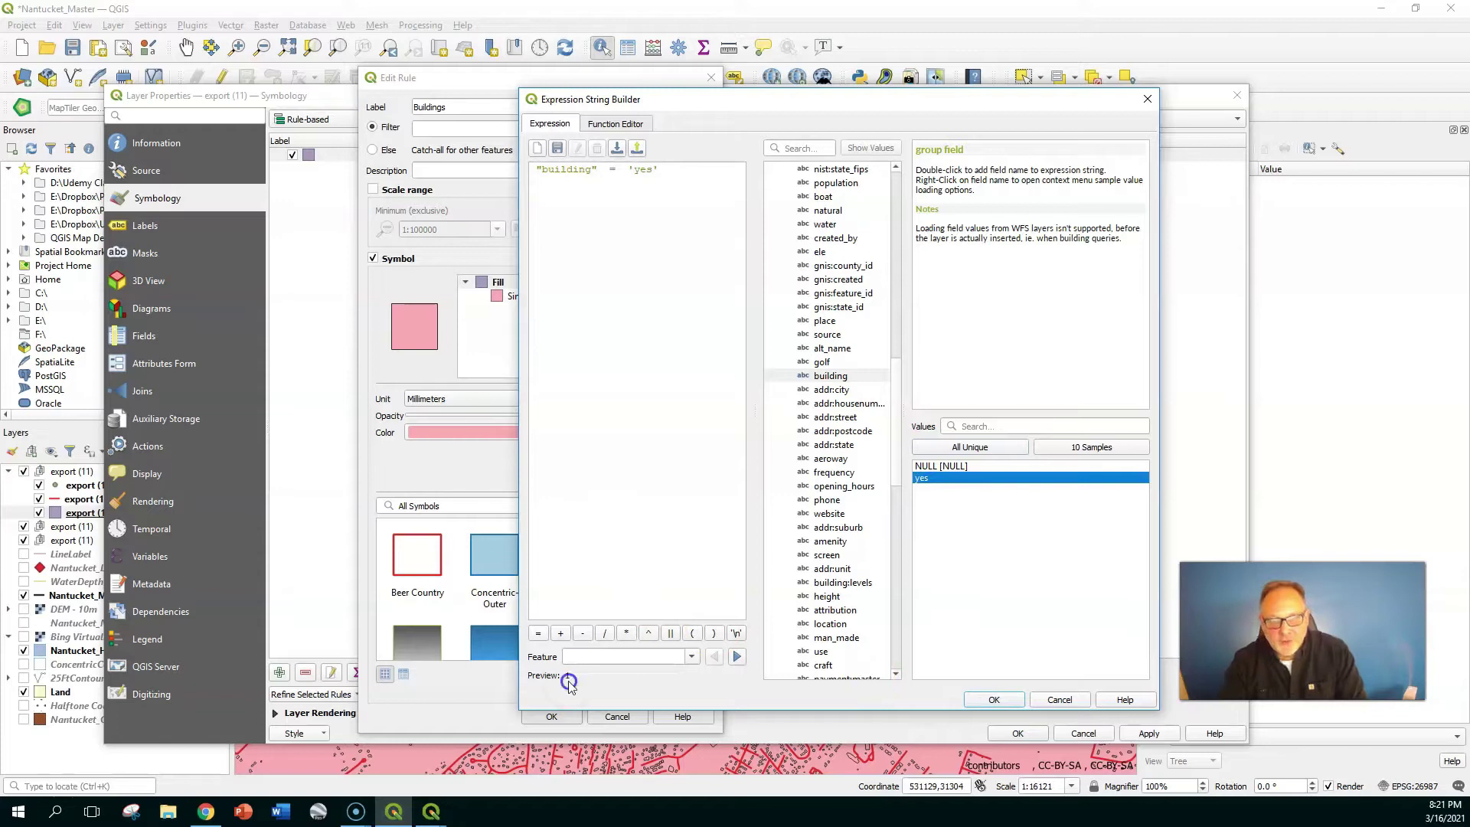
pyautogui.click(994, 700)
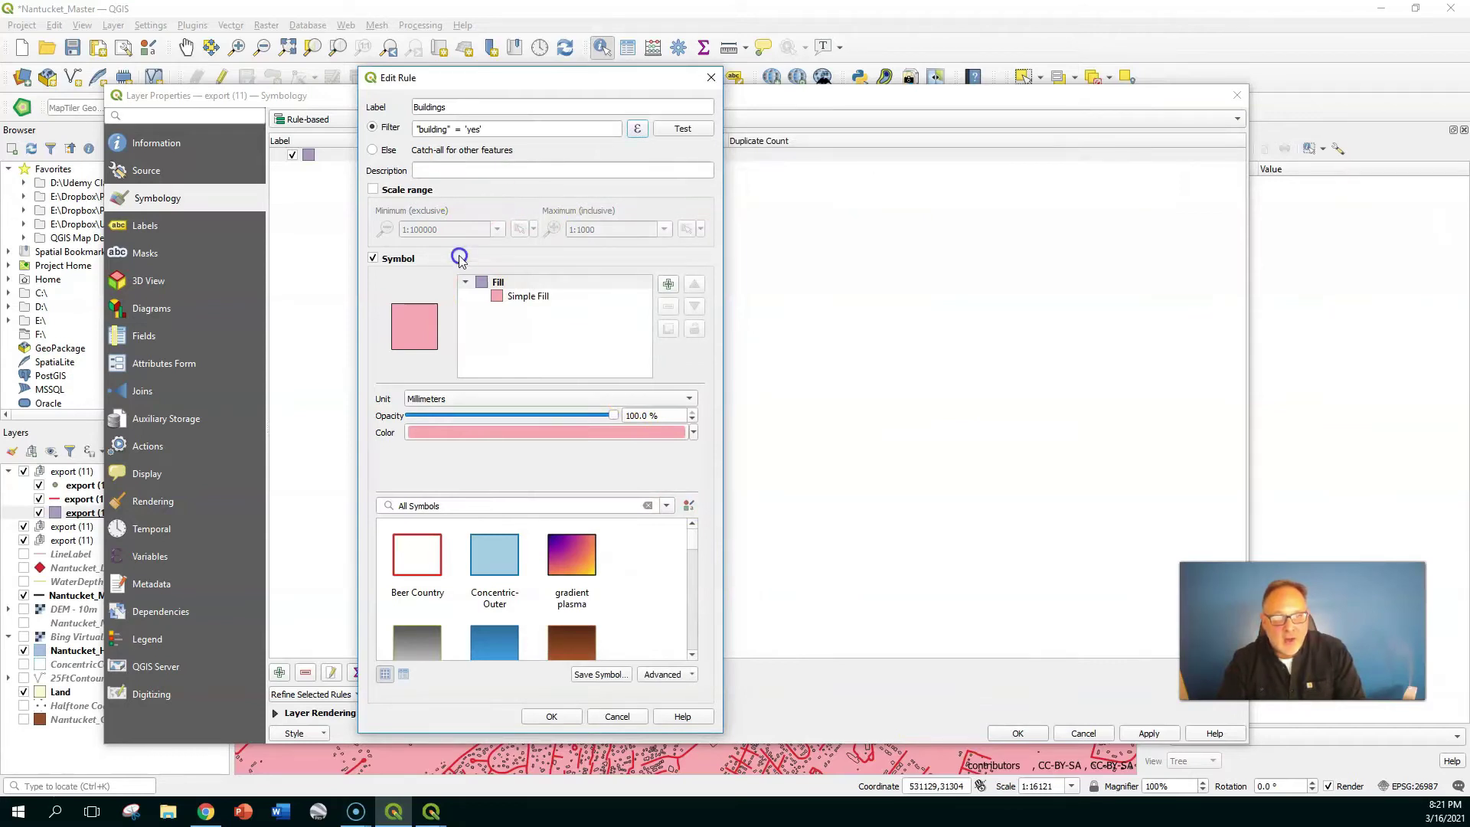
# Step: Give the Buildings rule the gray 4 fill symbol and apply the symbology to the layer
pyautogui.moveTo(697, 544); pyautogui.dragTo(697, 573)
pyautogui.click(409, 530)
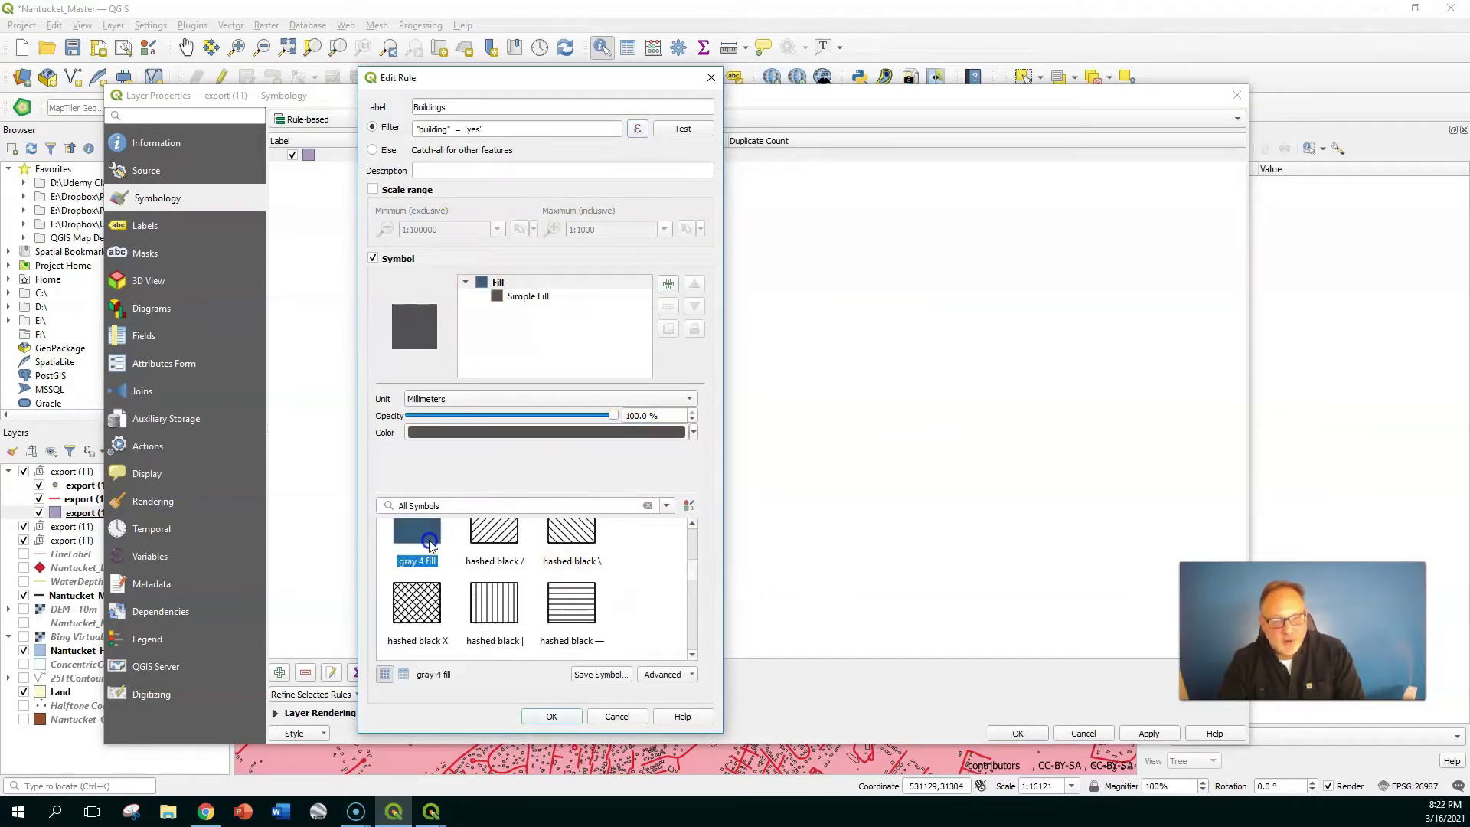
pyautogui.click(552, 716)
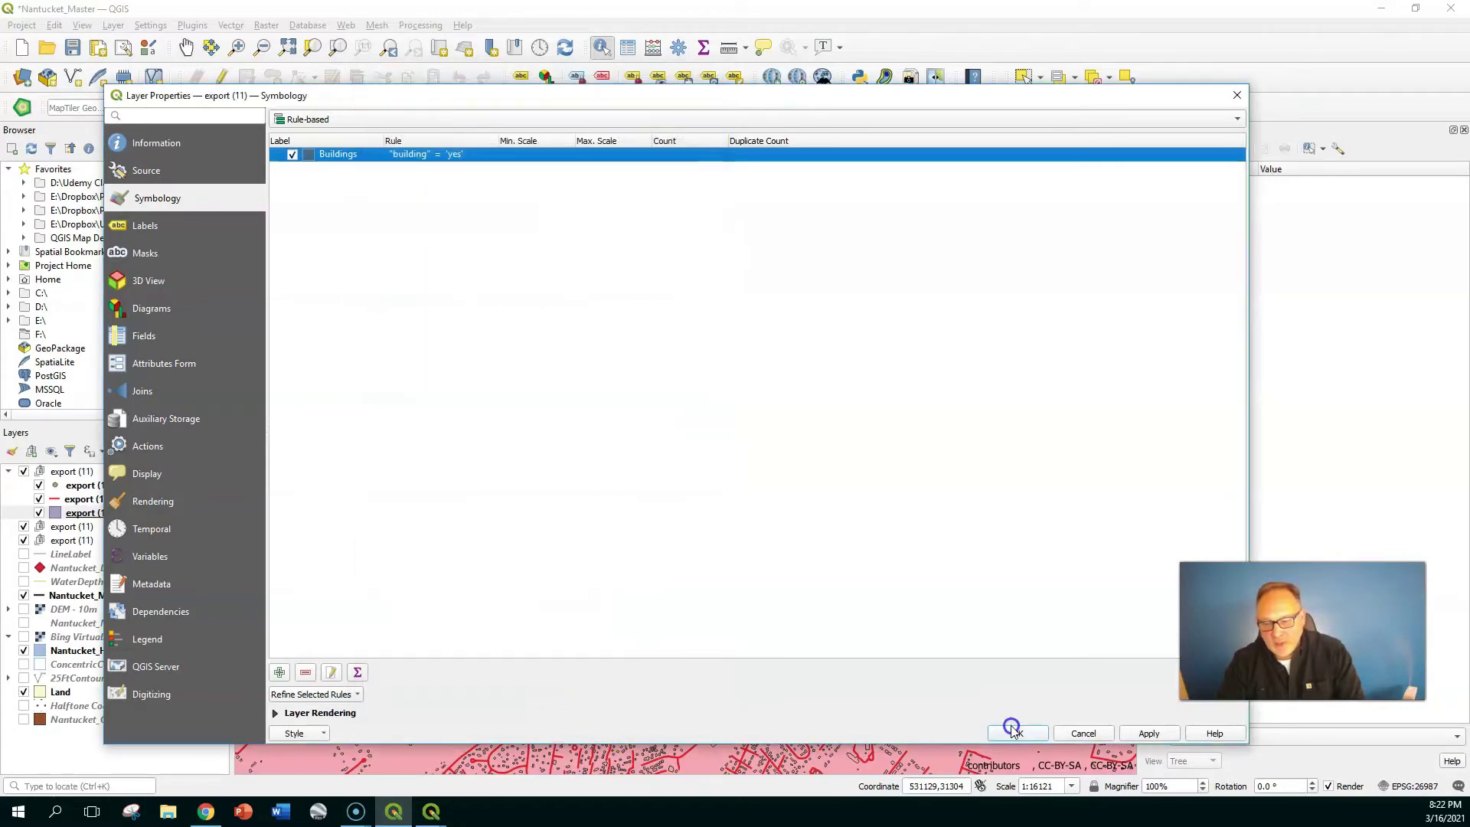
pyautogui.click(1149, 733)
pyautogui.click(1026, 731)
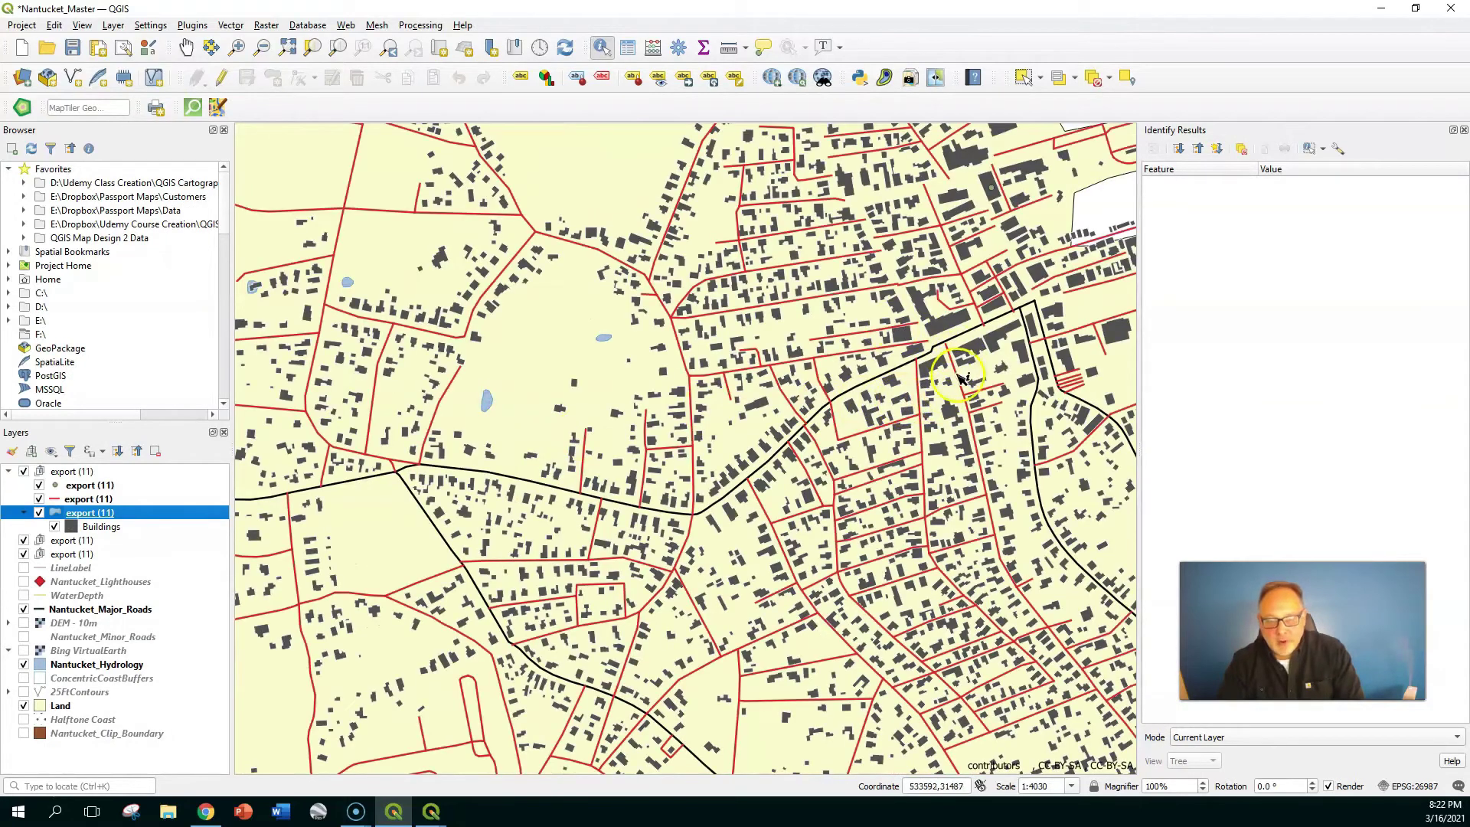
# Step: Hide the Nantucket_Hydrology layer on the map around the harbor town
pyautogui.moveTo(963, 356); pyautogui.dragTo(561, 425)
pyautogui.scroll(-1, 699, 415)
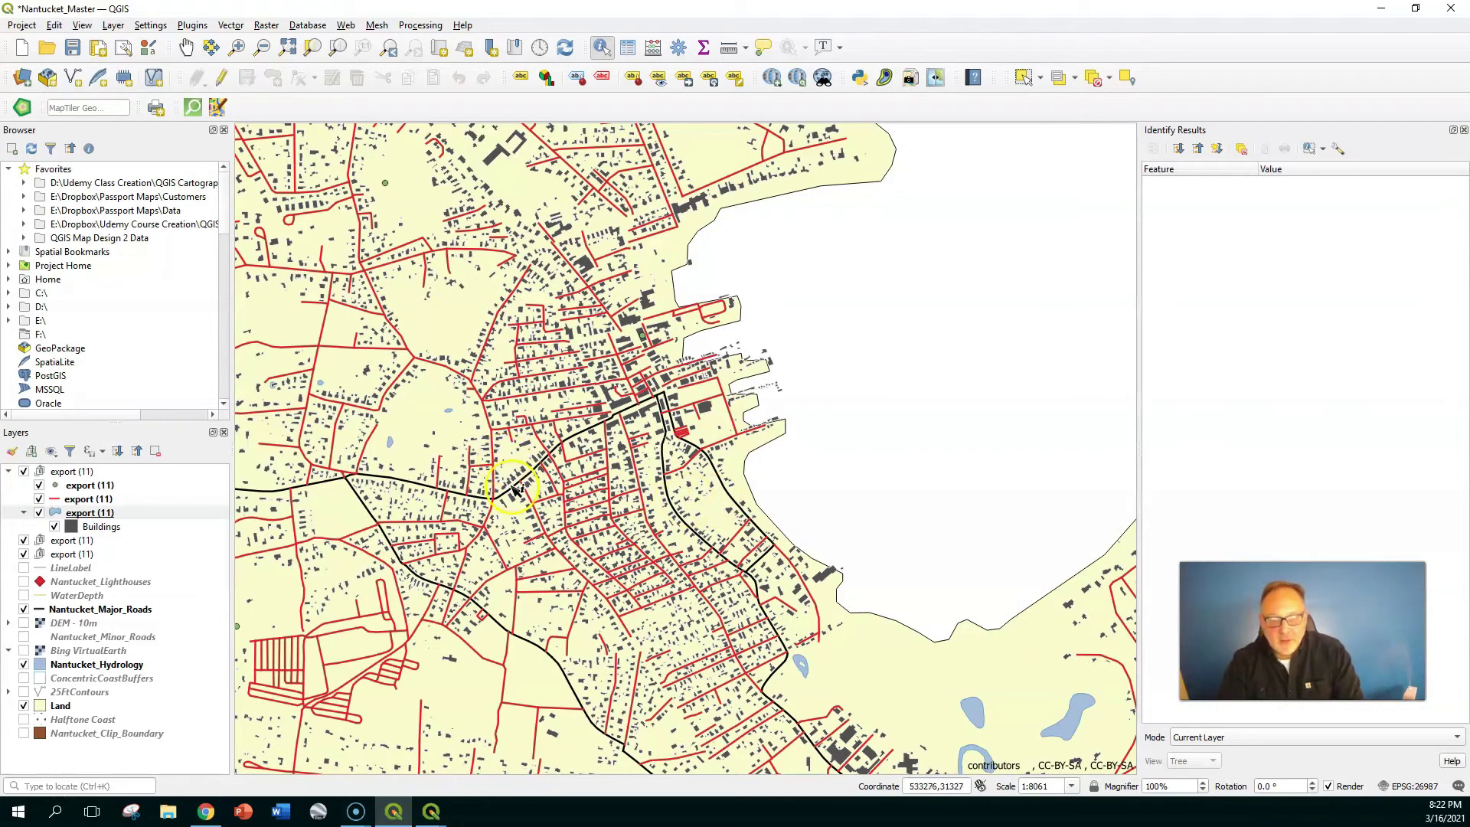
pyautogui.click(24, 664)
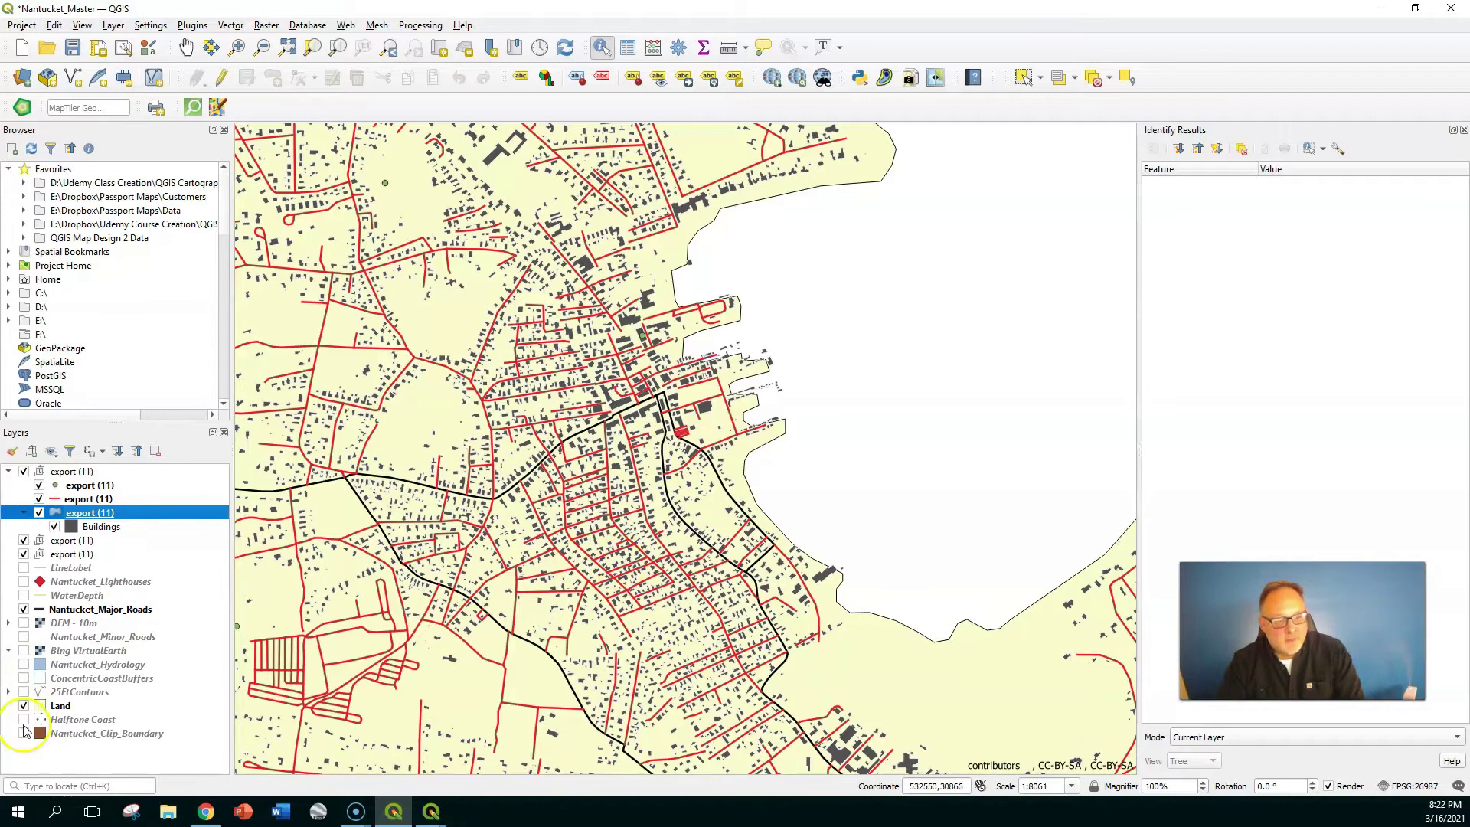
# Step: Examine the map around the town and the wider island for how the filtered building polygons draw without the hydrology layer
pyautogui.moveTo(628, 575); pyautogui.dragTo(809, 612)
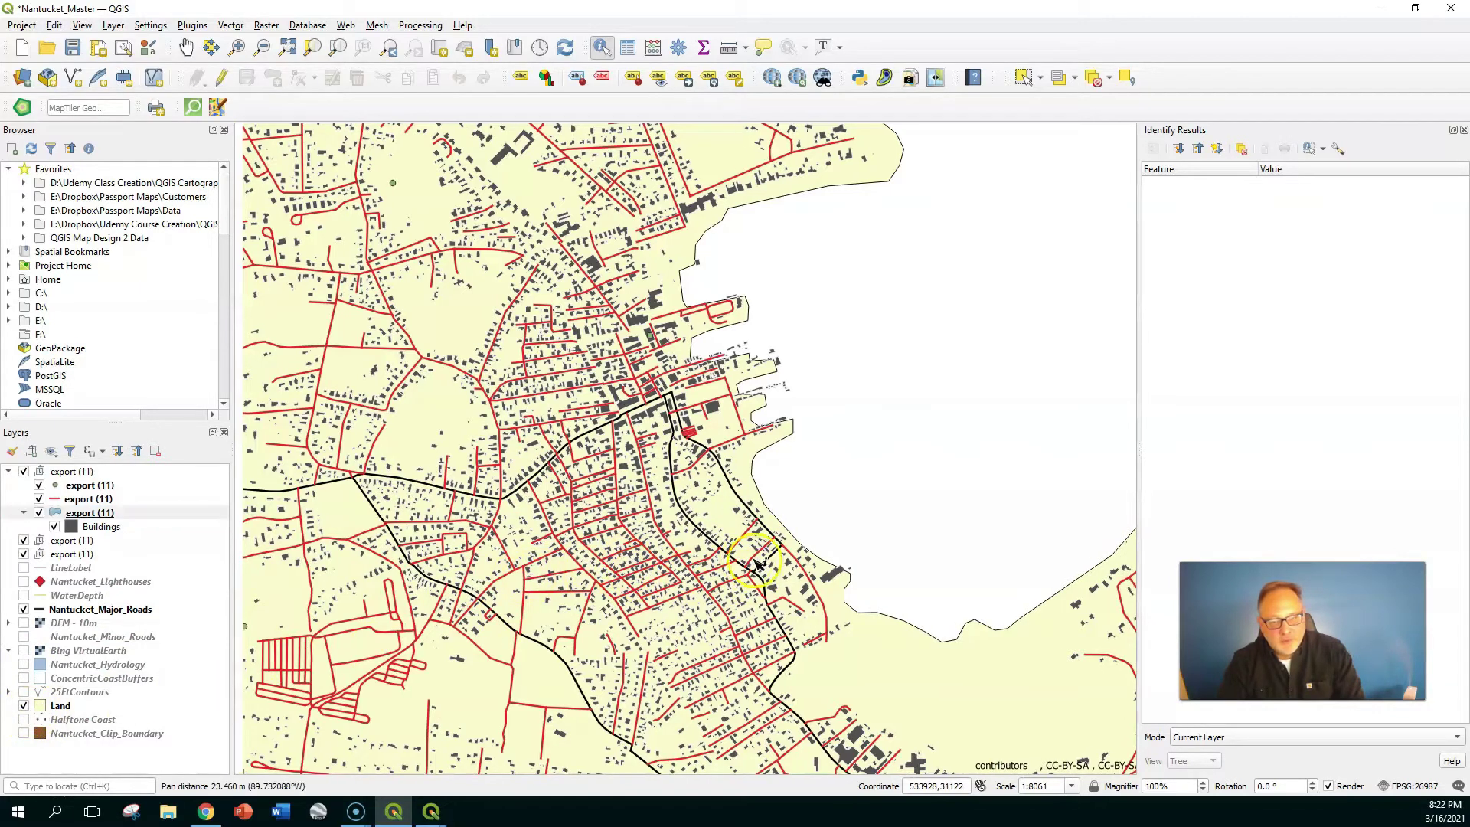
pyautogui.scroll(-3, 751, 502)
pyautogui.scroll(4, 713, 509)
pyautogui.scroll(-1, 681, 452)
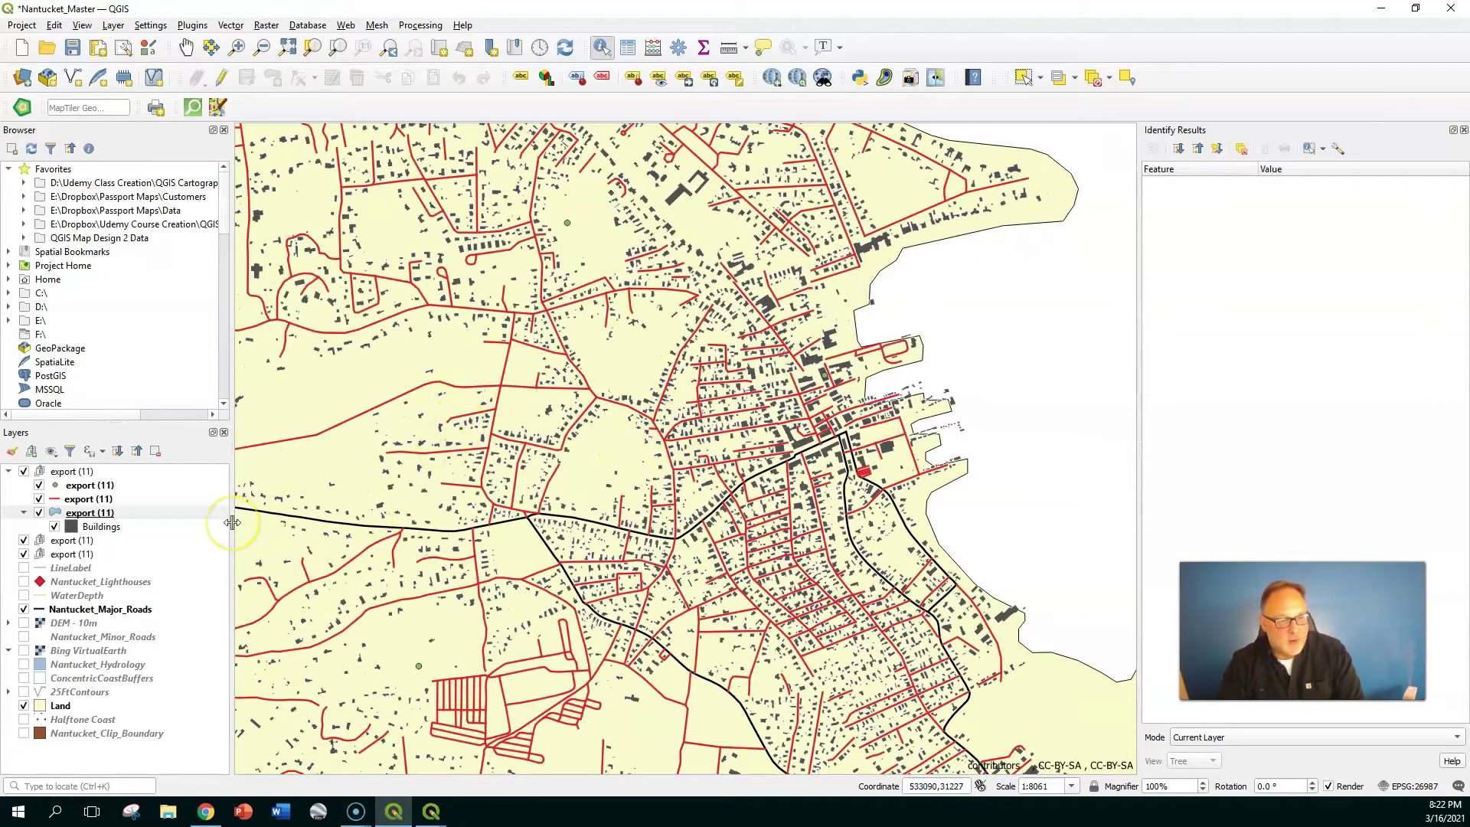
pyautogui.scroll(-1, 602, 590)
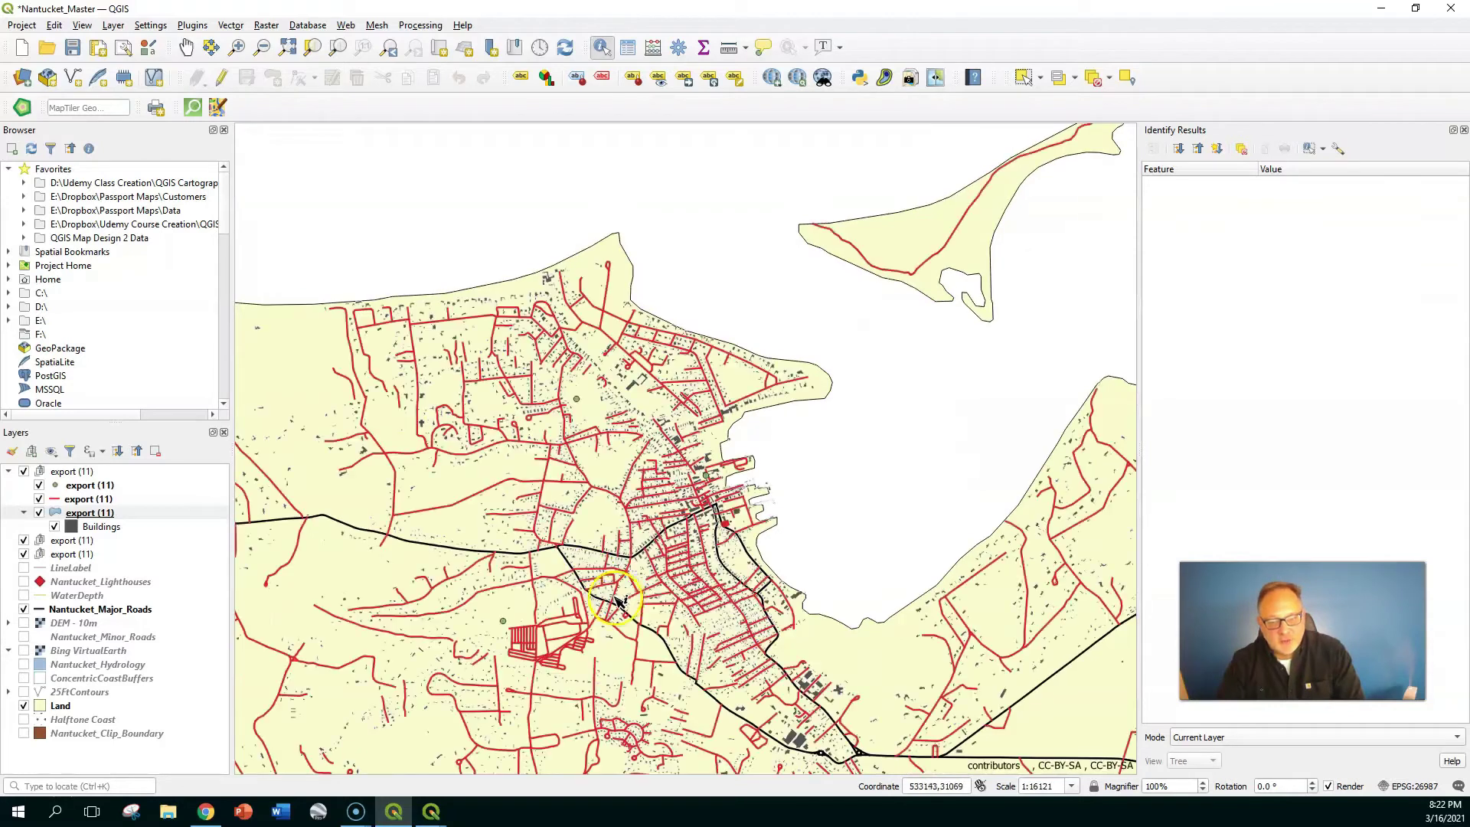
pyautogui.moveTo(631, 595); pyautogui.dragTo(747, 339)
pyautogui.scroll(-2, 758, 406)
pyautogui.scroll(1, 668, 468)
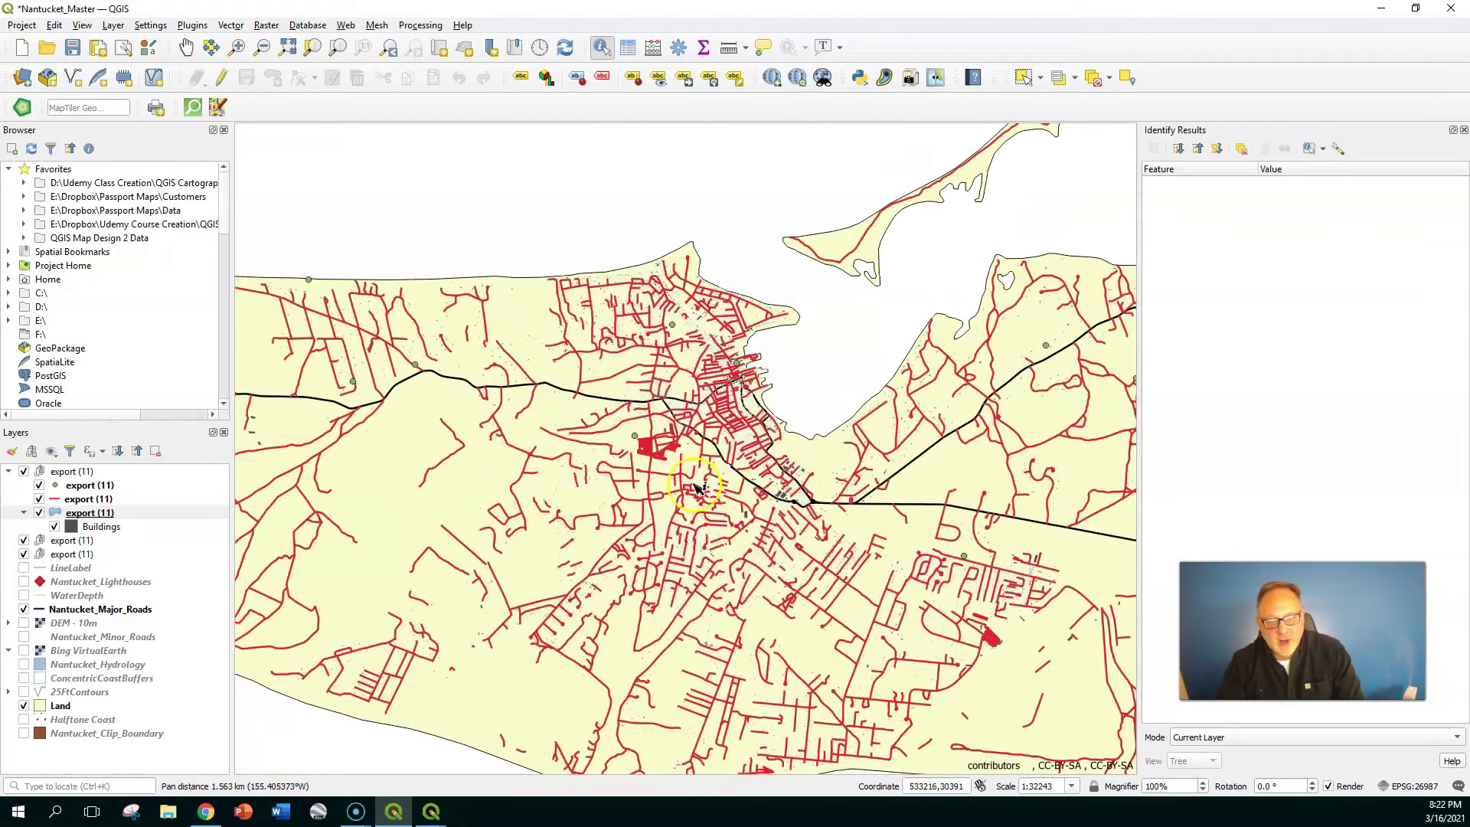
pyautogui.moveTo(810, 666); pyautogui.dragTo(537, 574)
pyautogui.moveTo(775, 469); pyautogui.dragTo(457, 496)
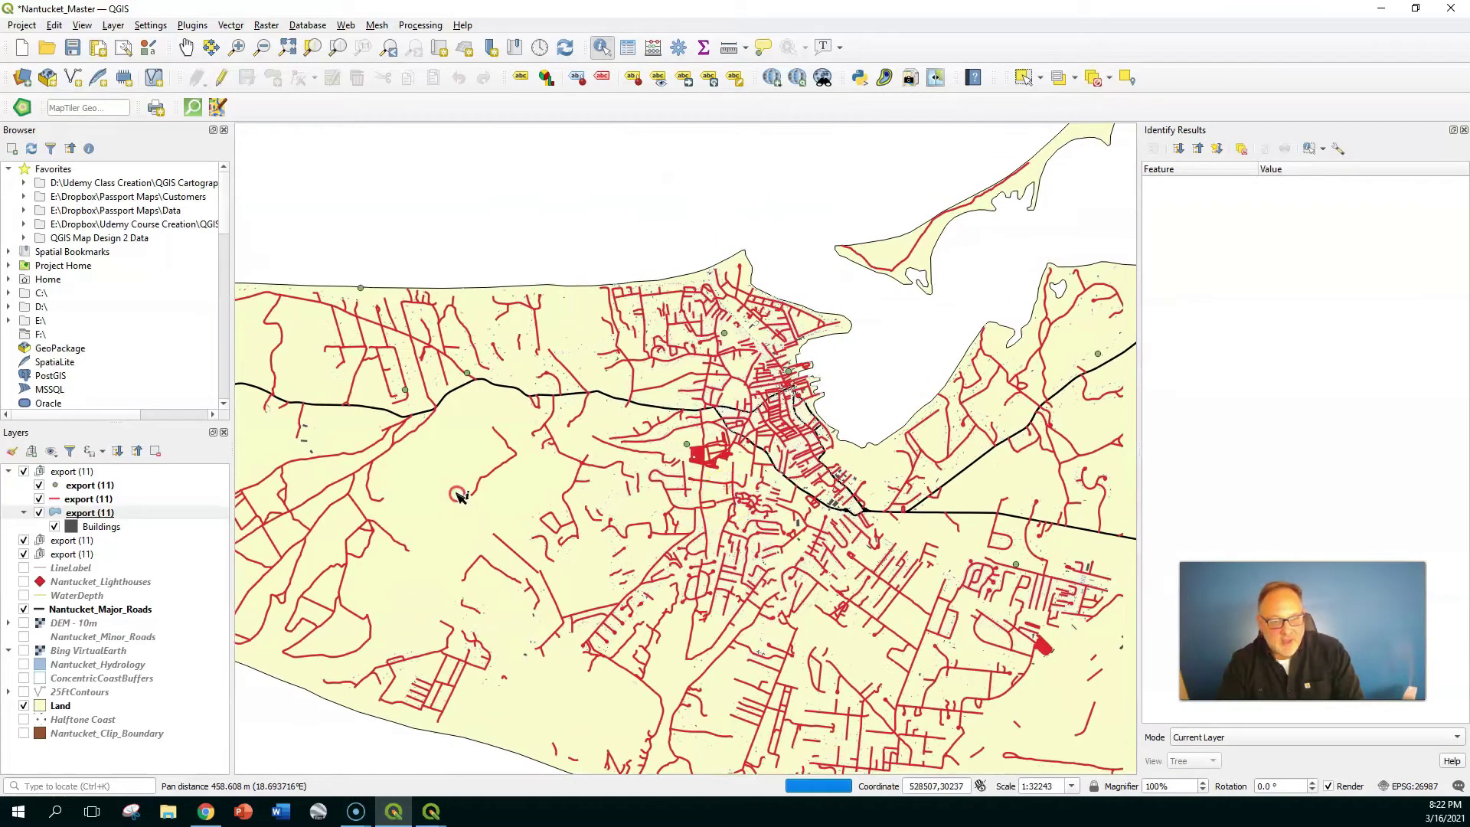
# Step: Add a second rule labelled Water to the polygon export (11) layer, with the filter expression "natural" = 'water'
pyautogui.doubleClick(91, 513)
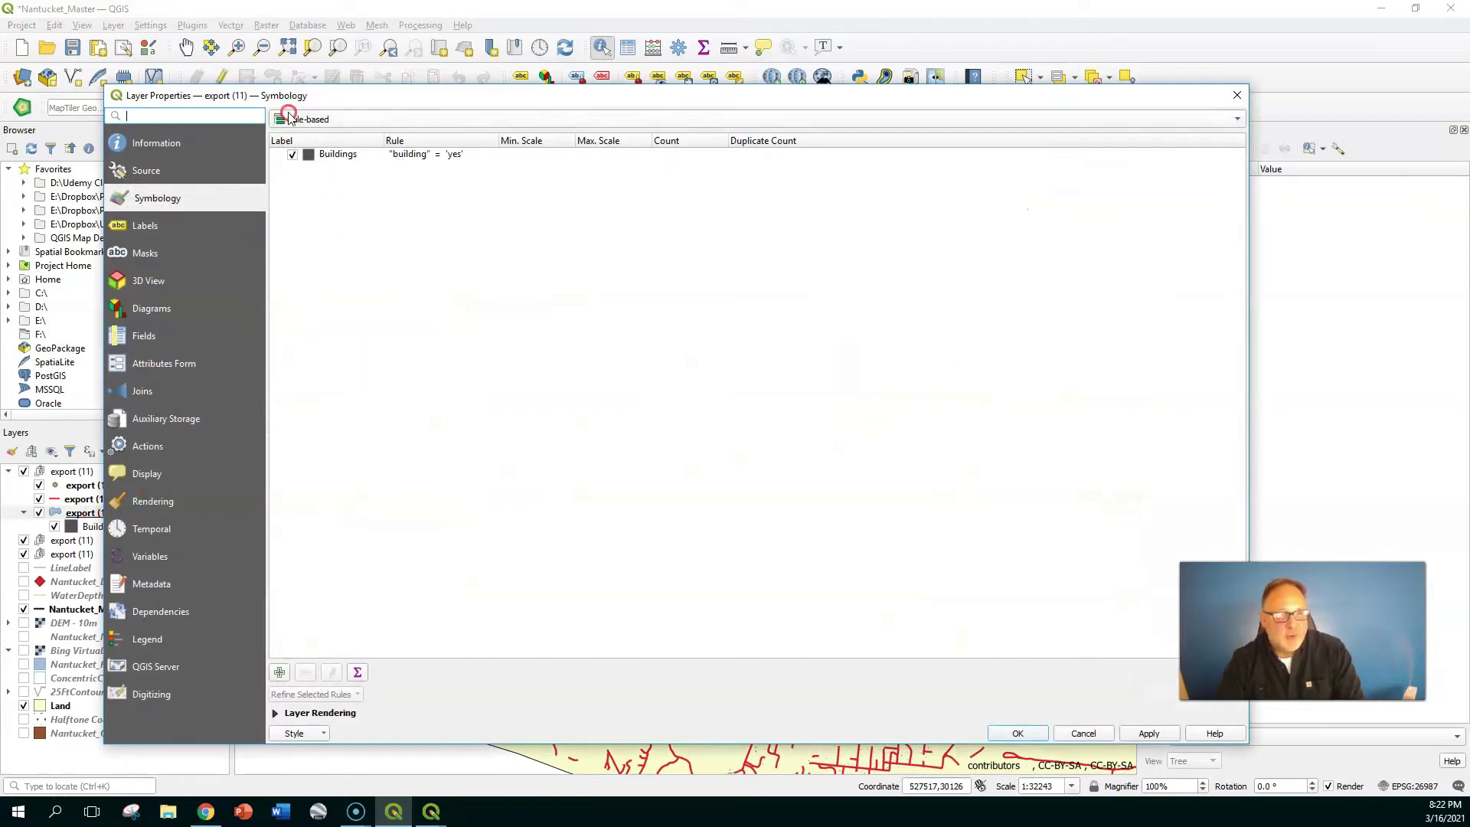
pyautogui.click(280, 673)
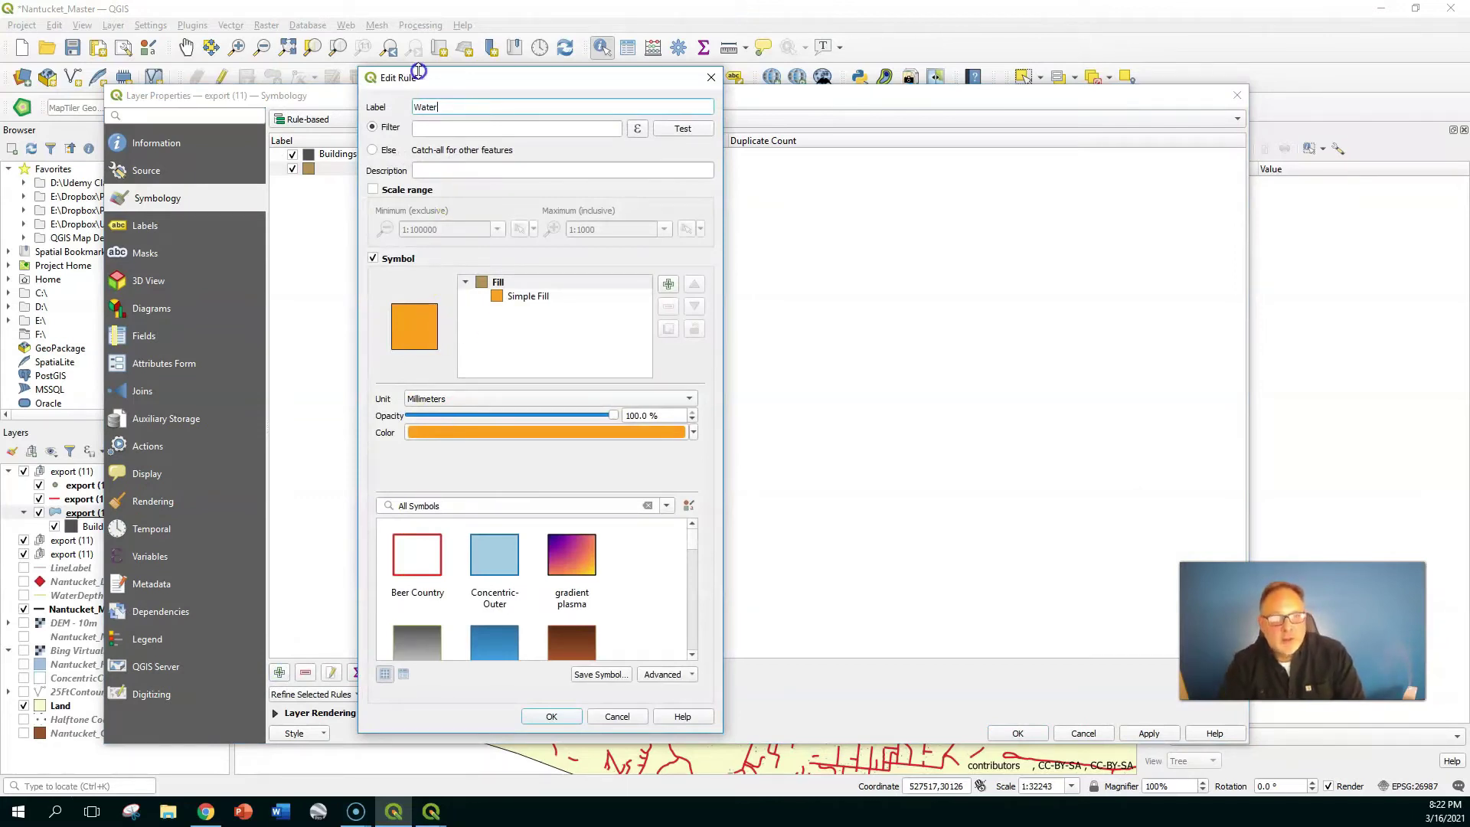
pyautogui.click(636, 130)
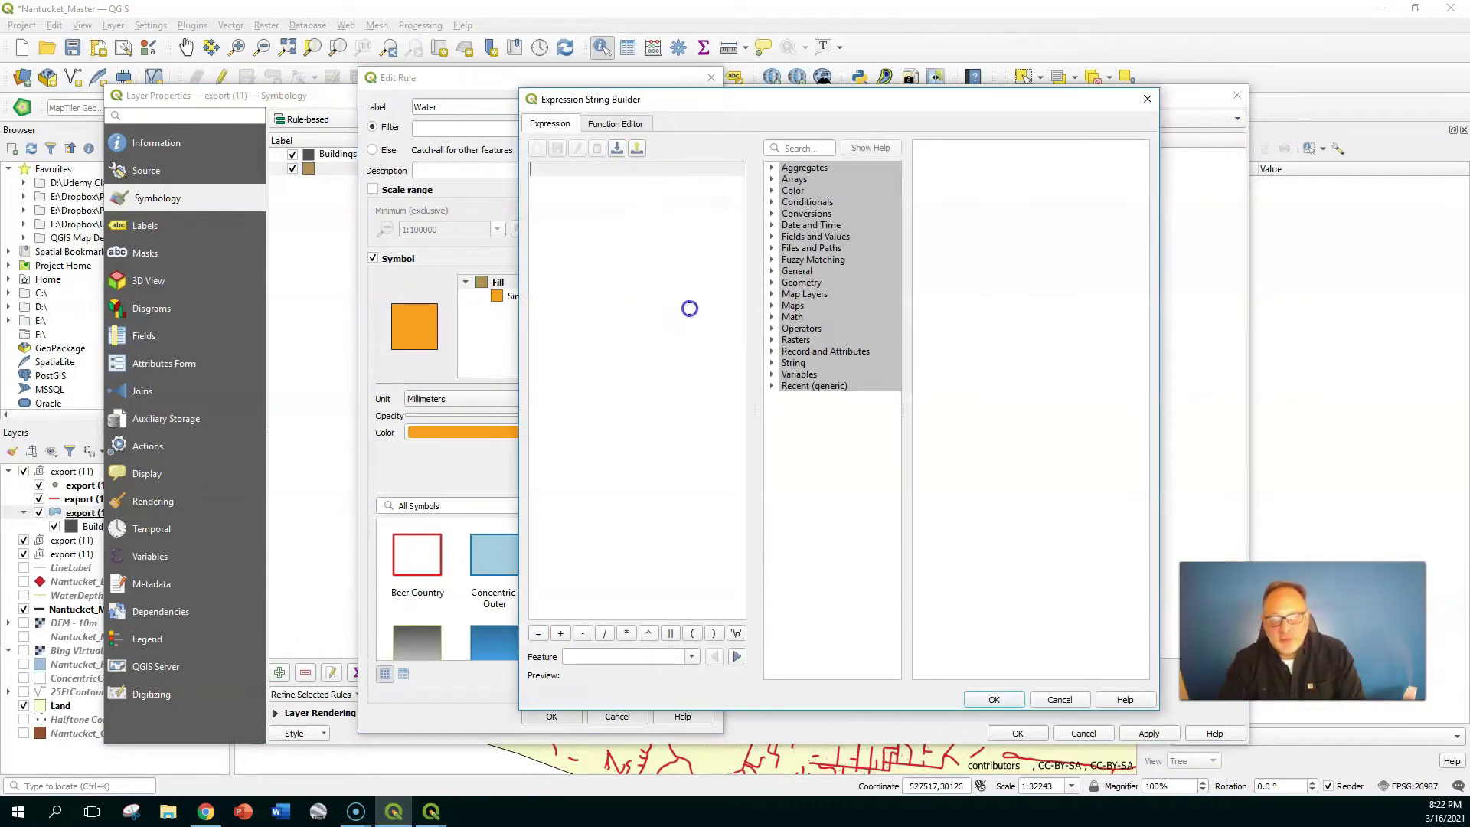
pyautogui.click(781, 237)
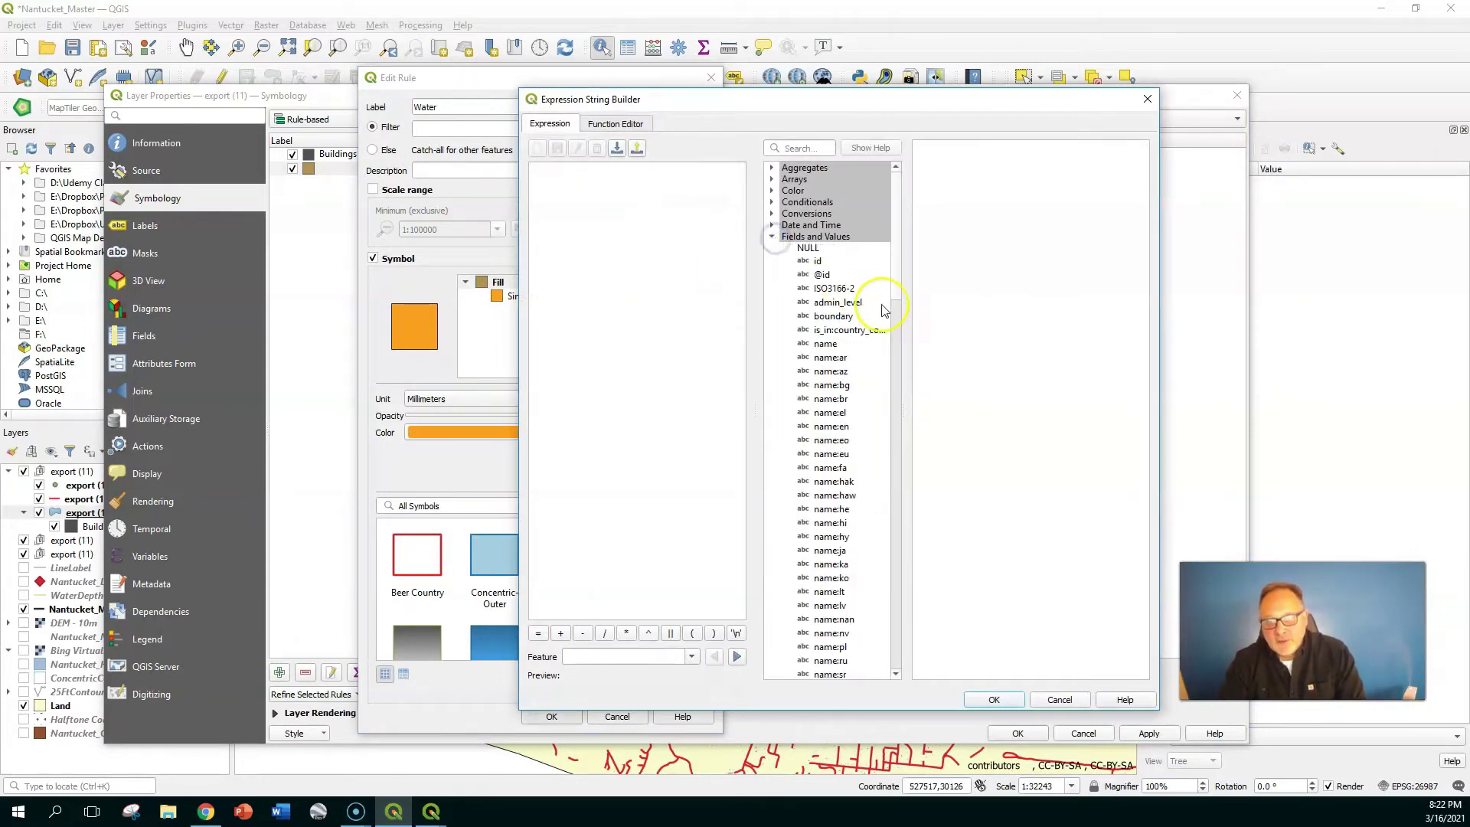
pyautogui.scroll(-1, 894, 287)
pyautogui.moveTo(894, 287); pyautogui.dragTo(885, 428)
pyautogui.doubleClick(833, 365)
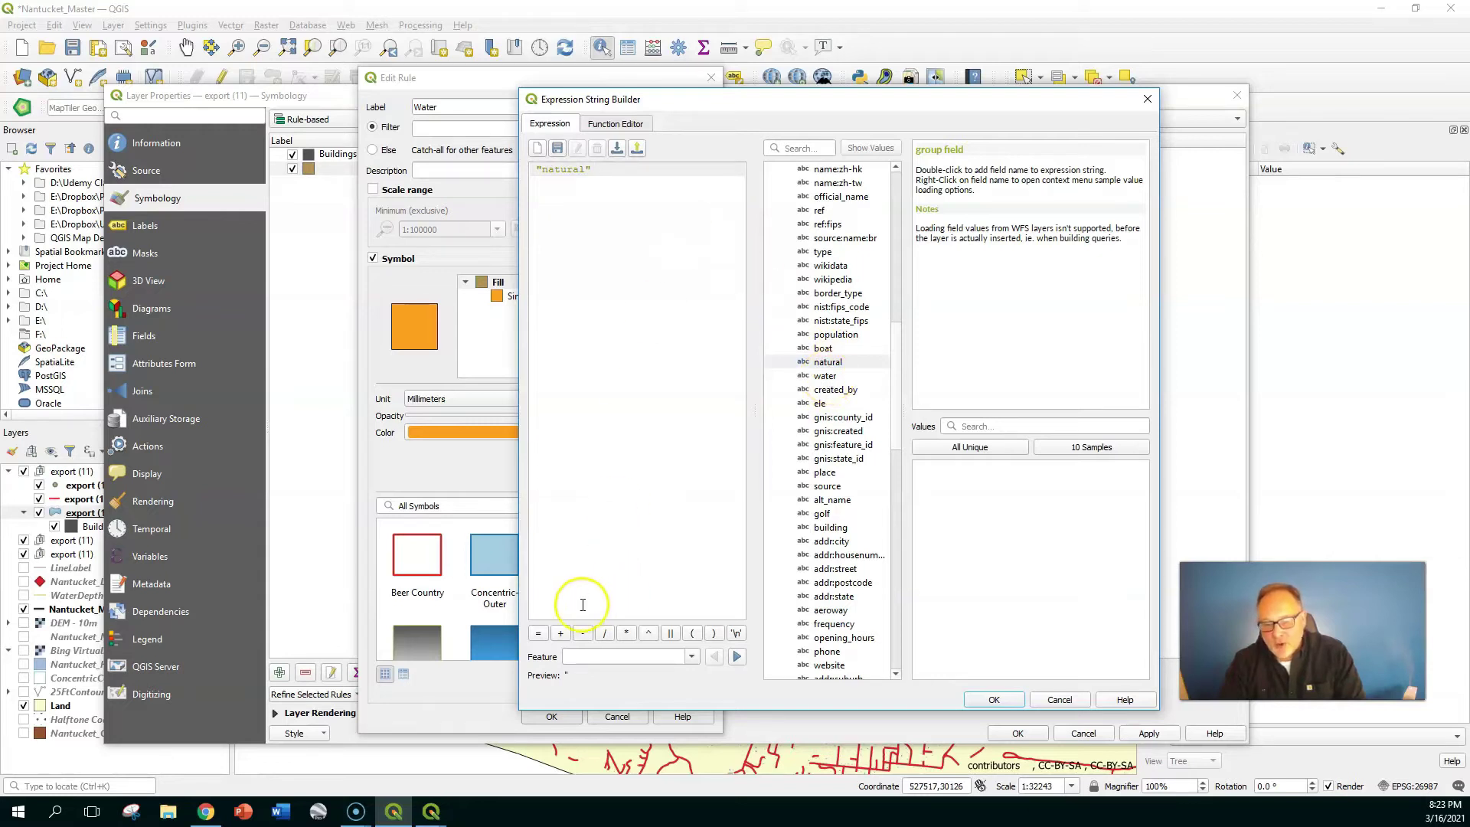
pyautogui.click(539, 634)
pyautogui.click(962, 449)
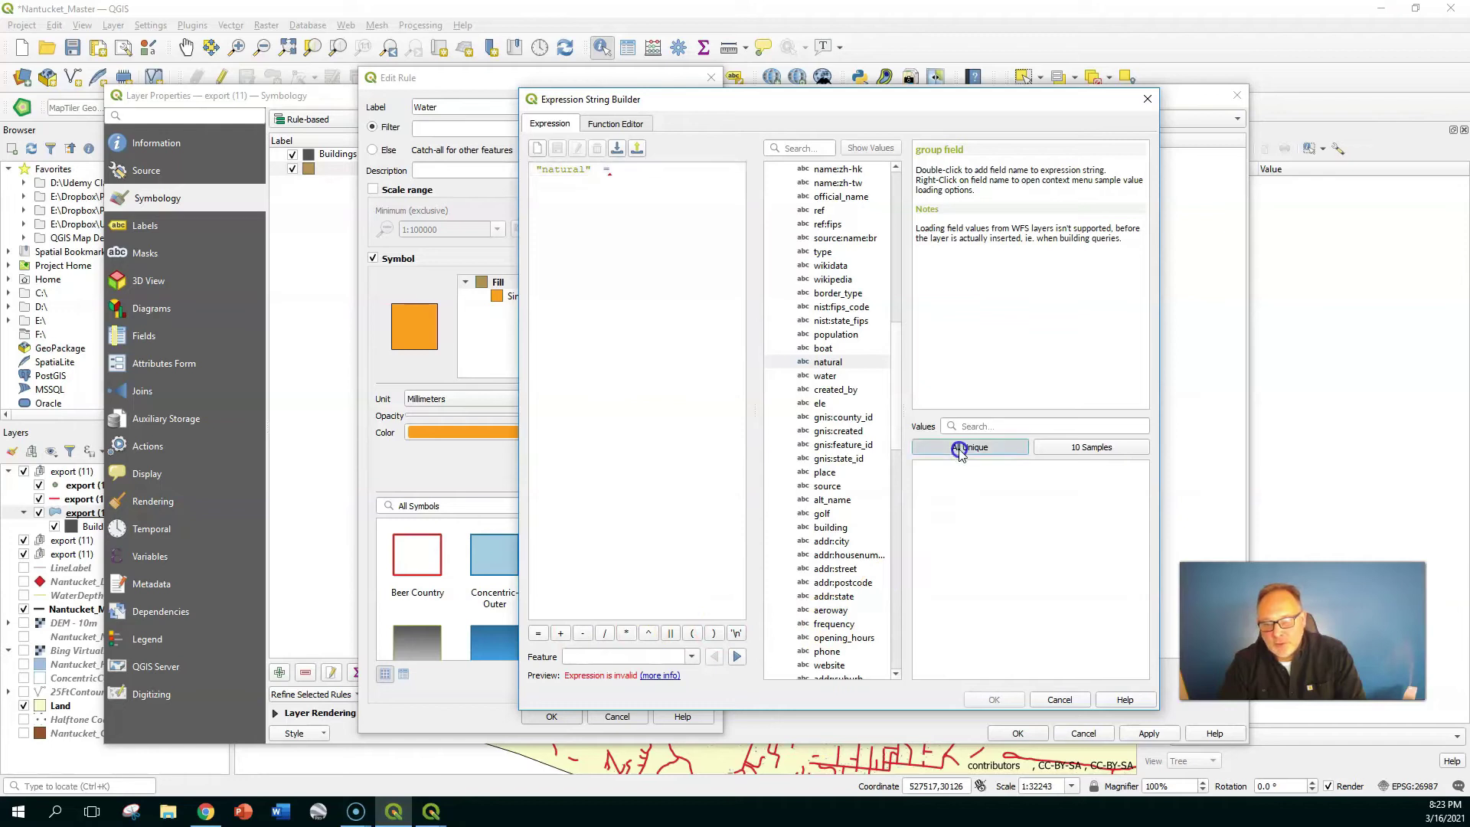
pyautogui.doubleClick(929, 501)
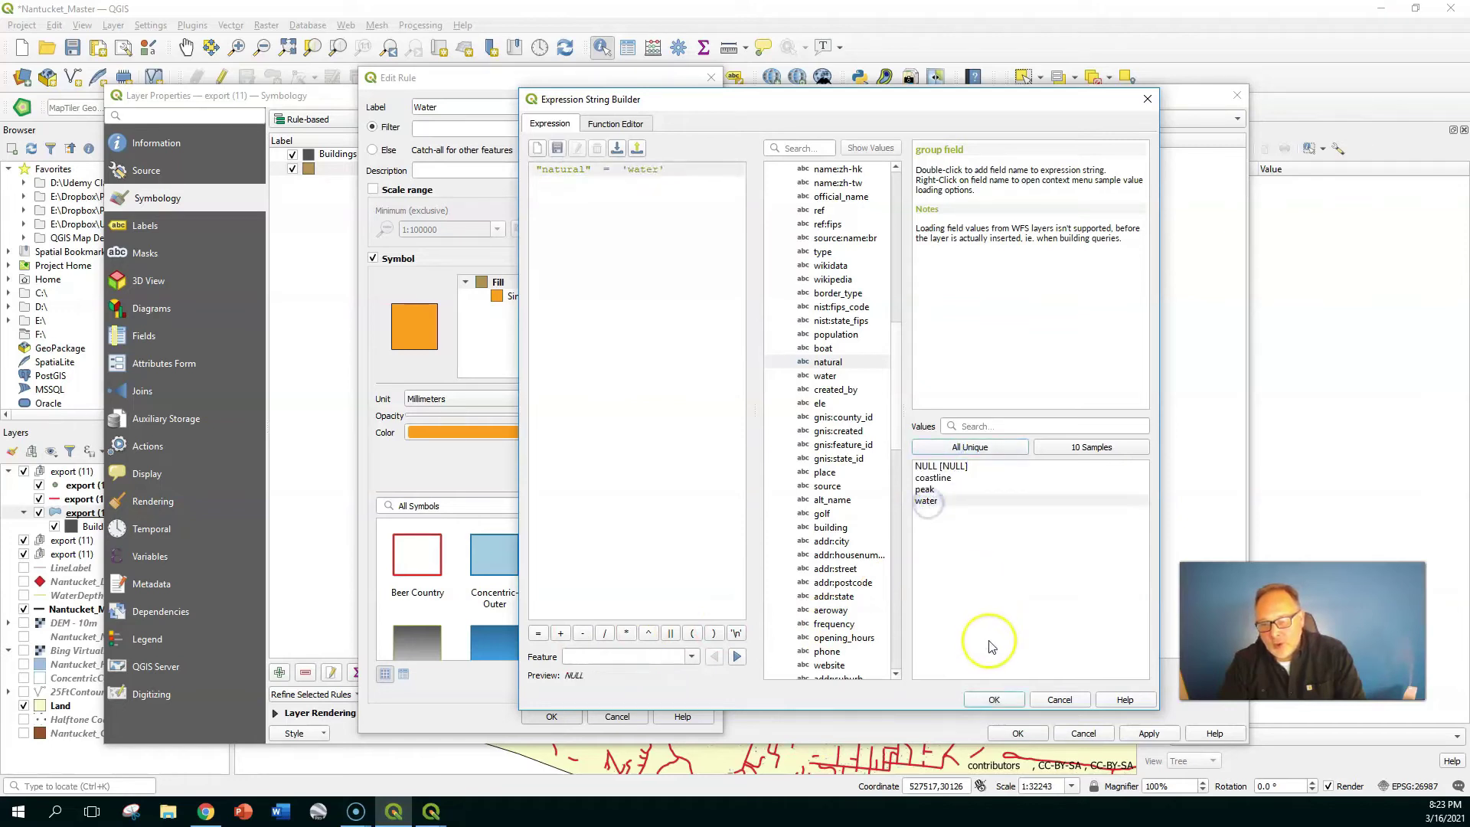
pyautogui.click(999, 701)
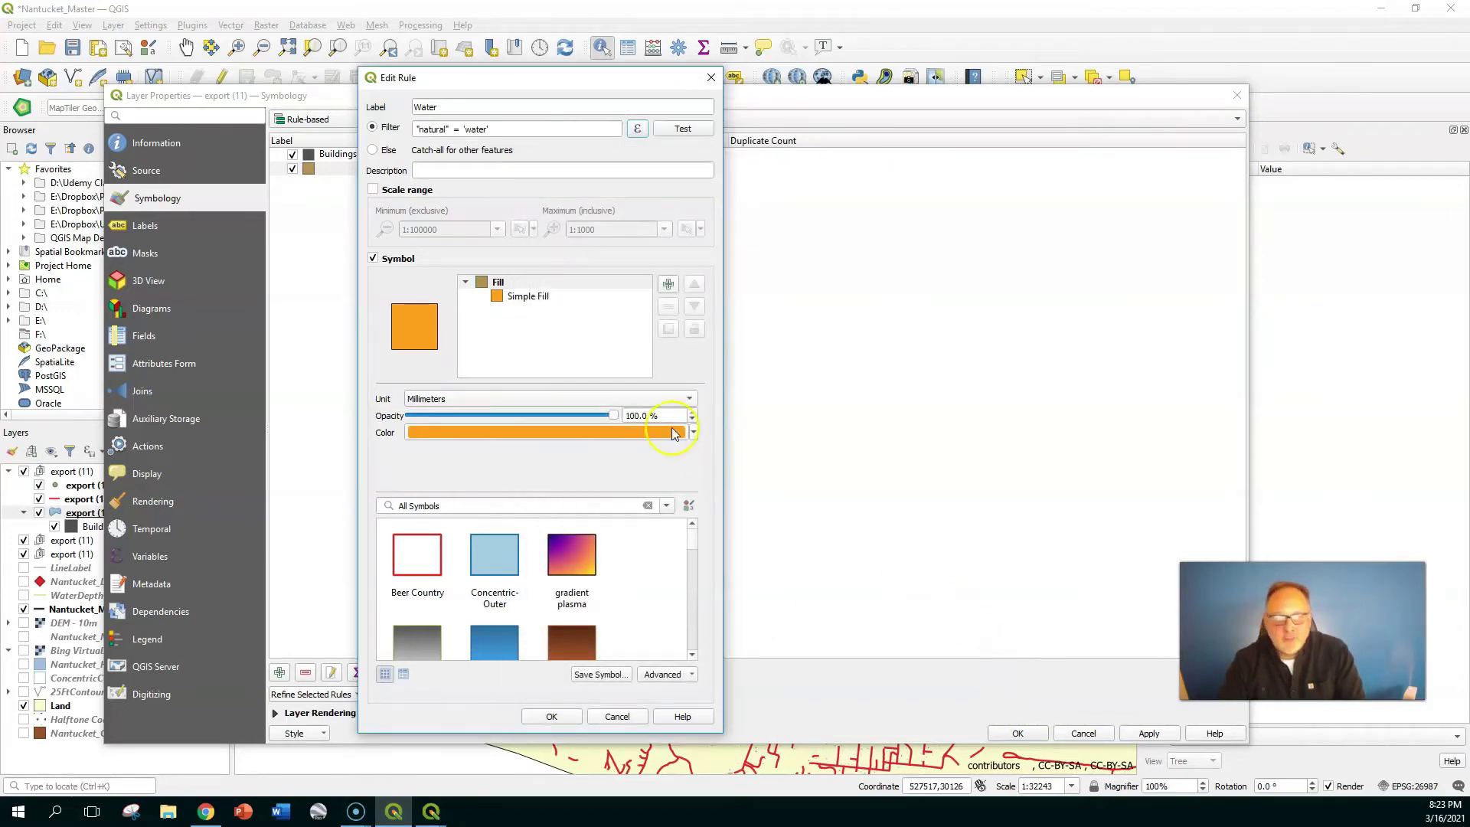
# Step: Assign the Concentric-Outer symbol to the Water rule and apply the symbology to the layer
pyautogui.click(510, 567)
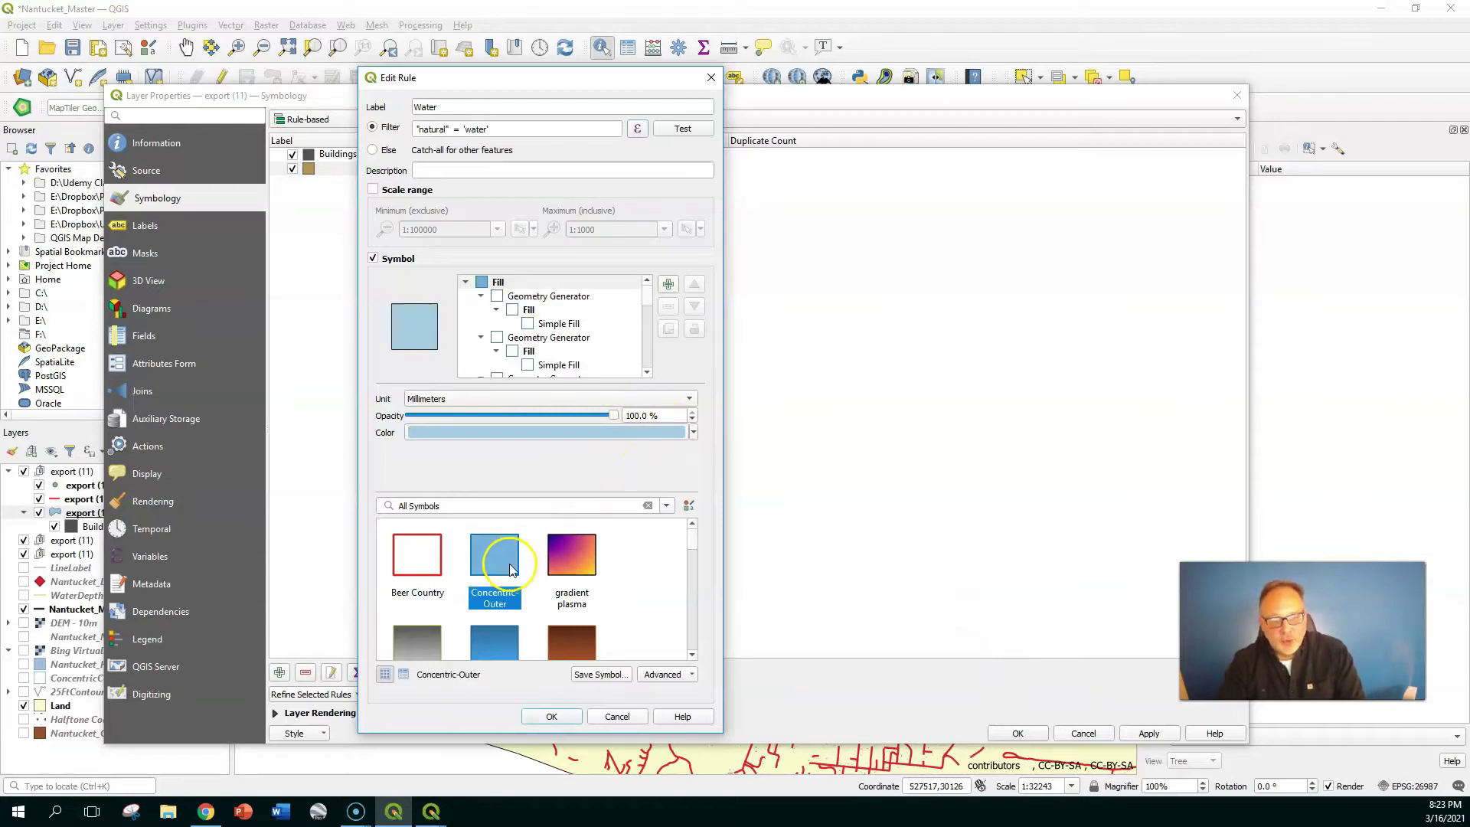
pyautogui.click(562, 722)
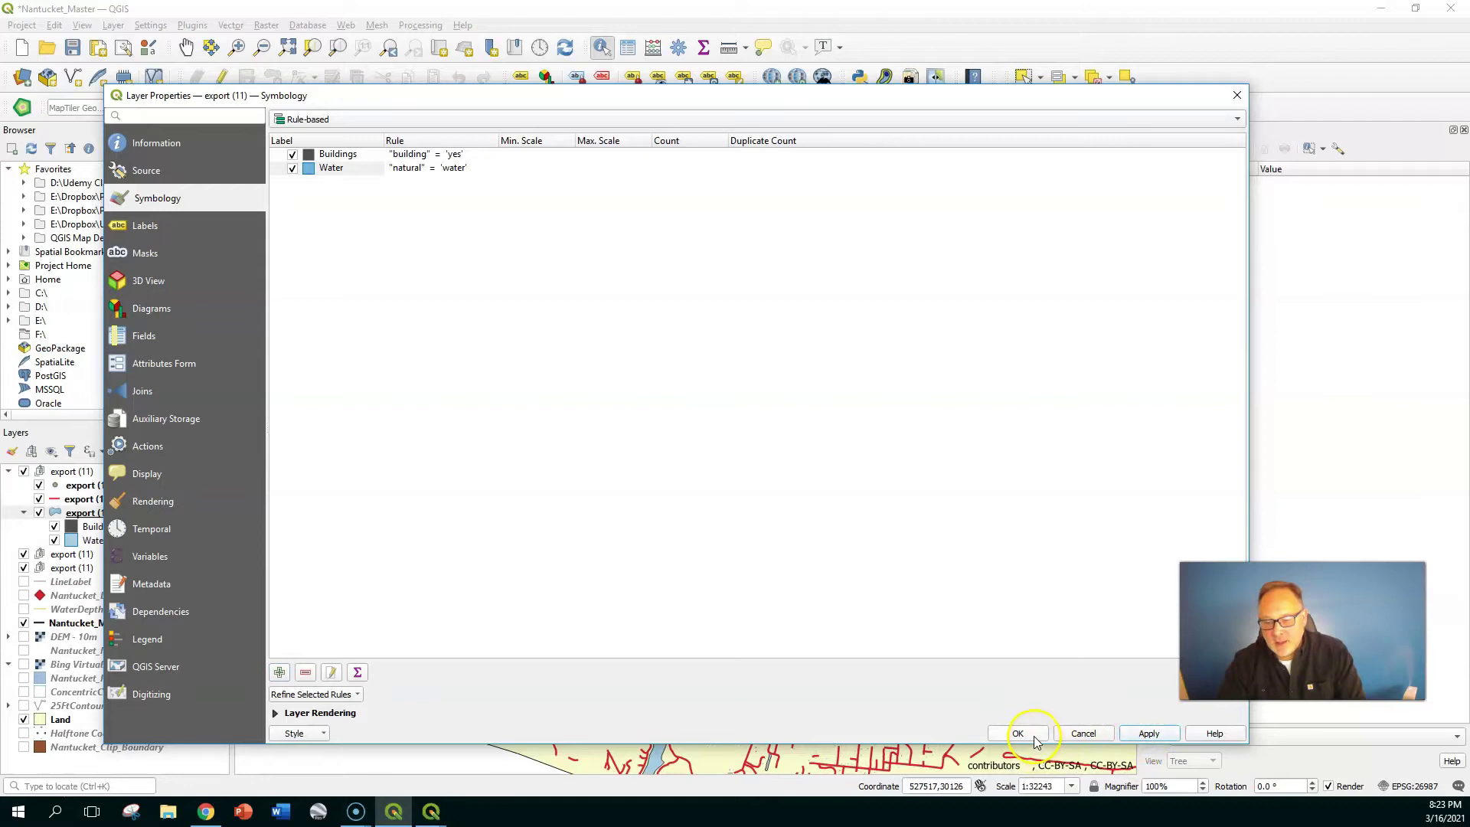
pyautogui.click(1018, 733)
# Step: Inspect the styled water polygons across the western, central and eastern parts of the island
pyautogui.scroll(-1, 543, 580)
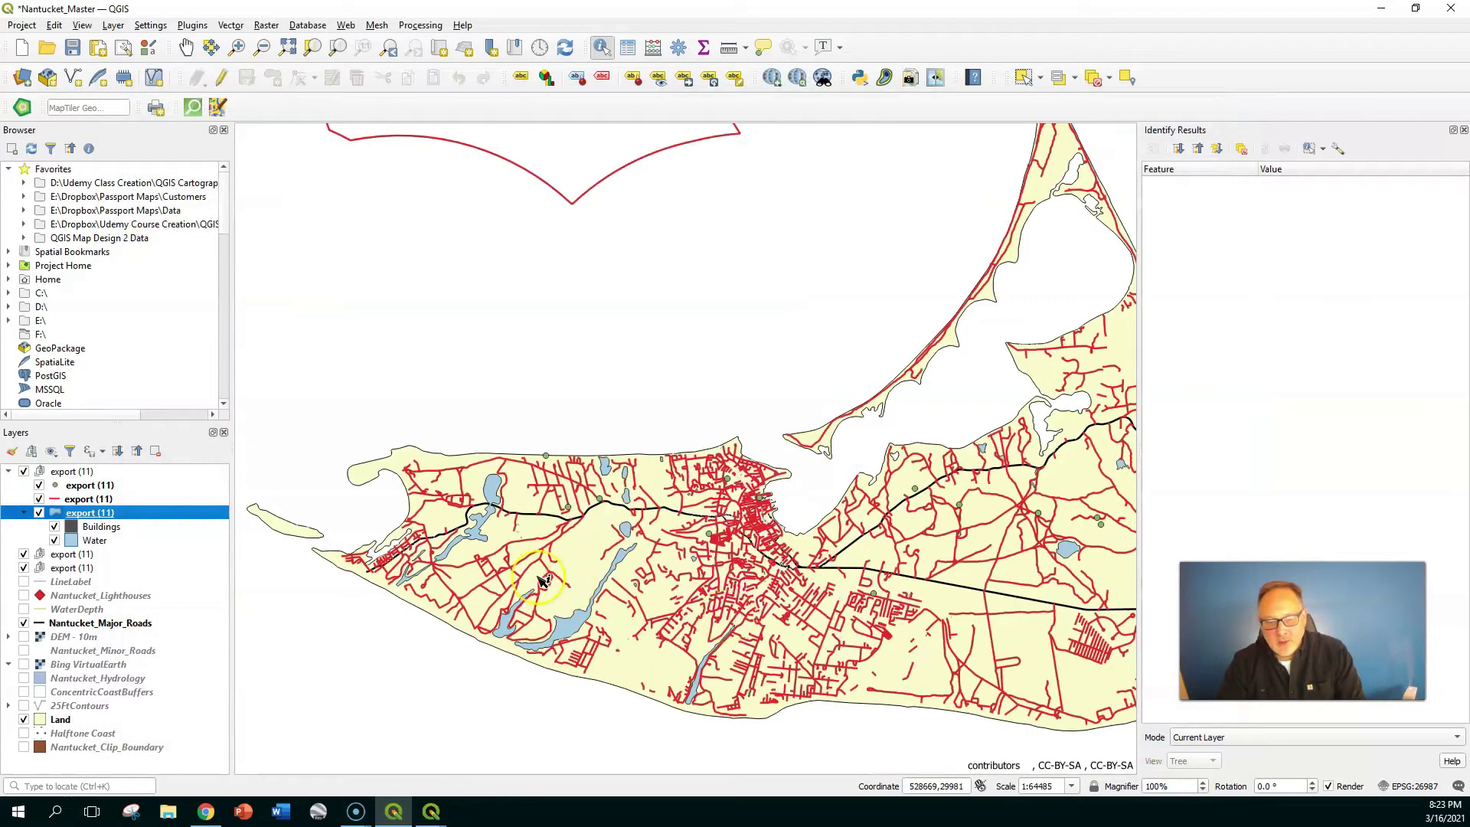
pyautogui.moveTo(847, 622); pyautogui.dragTo(534, 534)
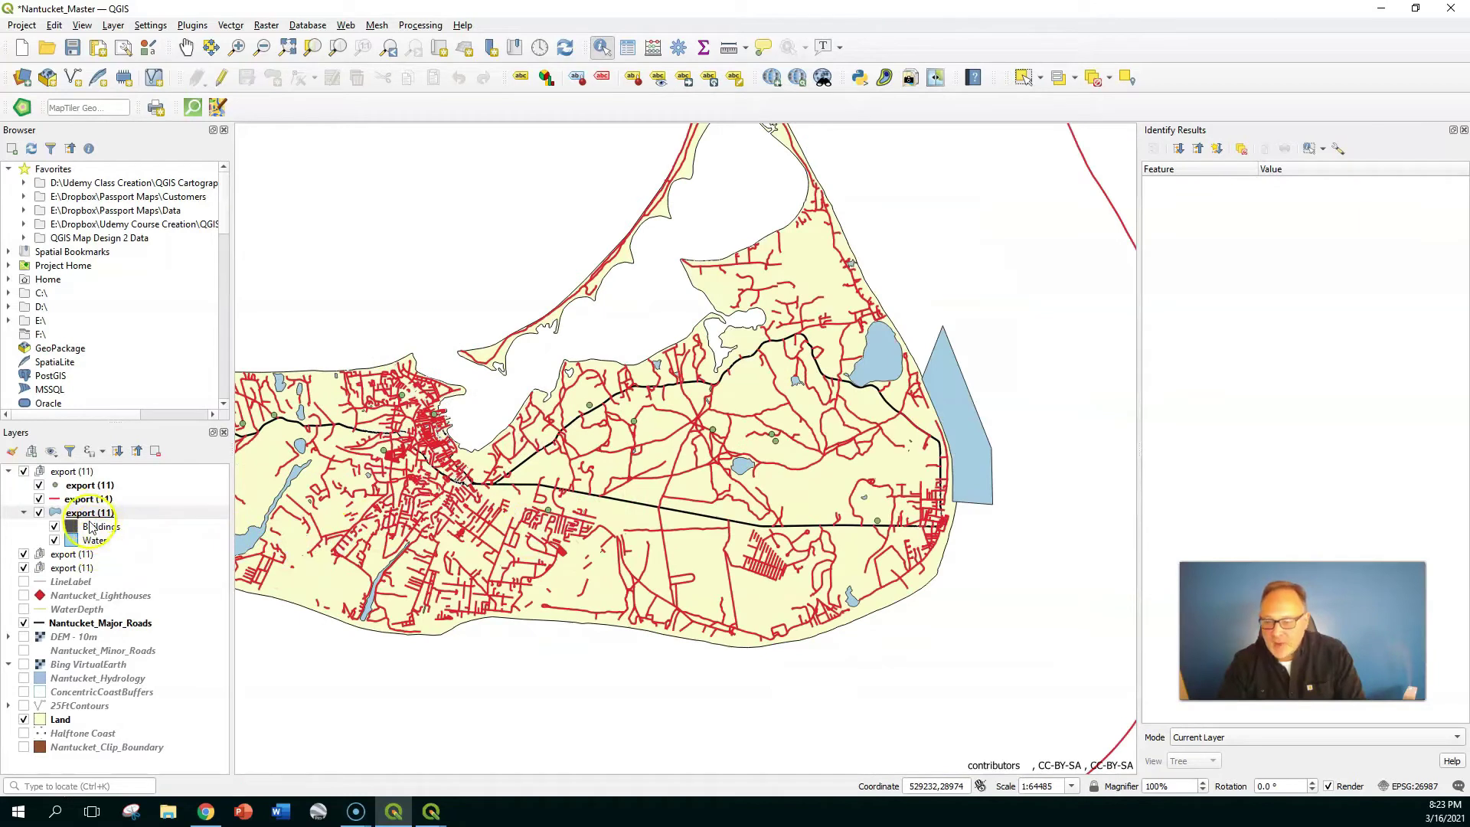
pyautogui.moveTo(387, 501); pyautogui.dragTo(655, 457)
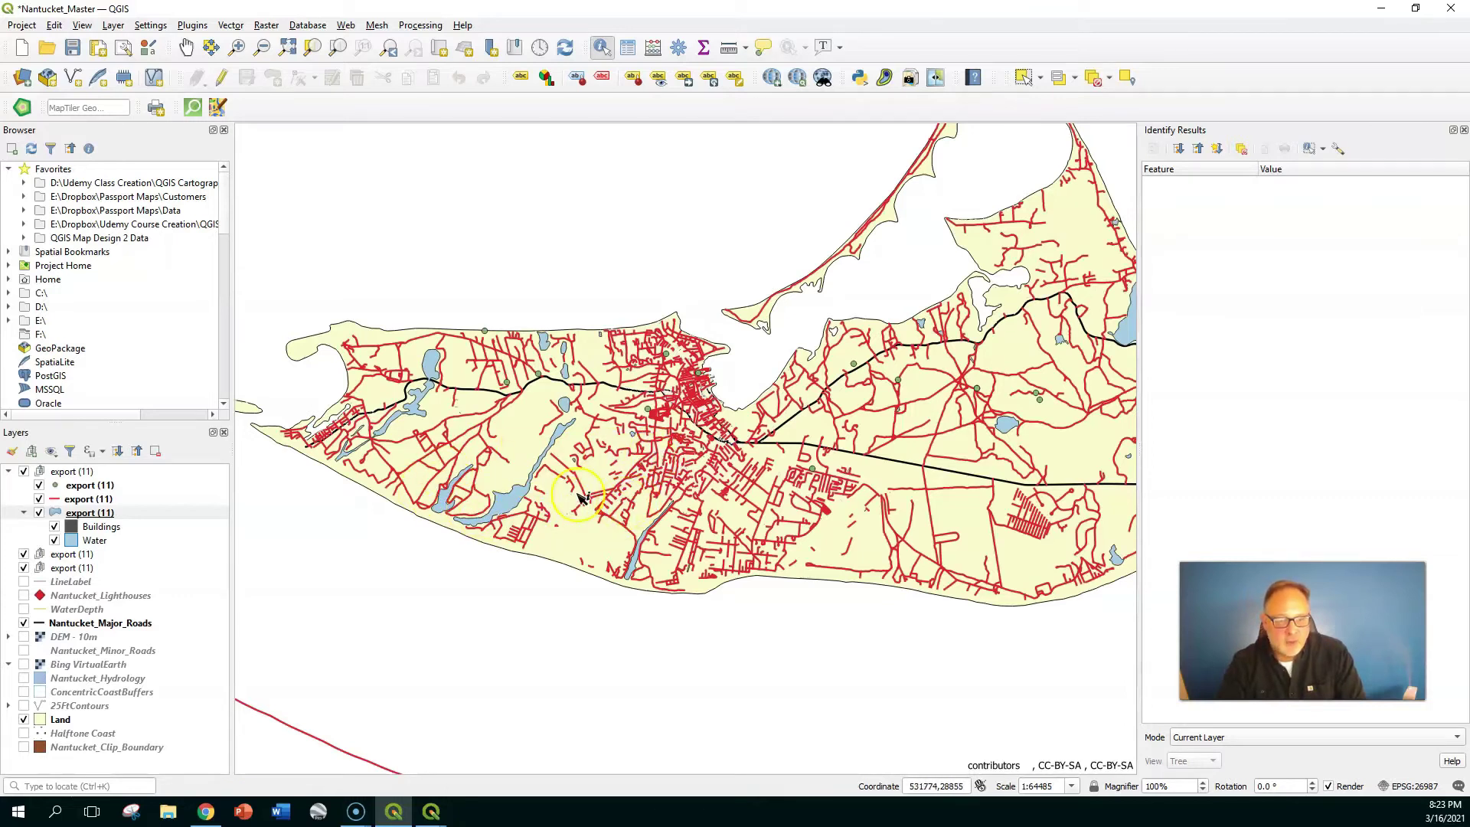
pyautogui.moveTo(715, 482); pyautogui.dragTo(627, 522)
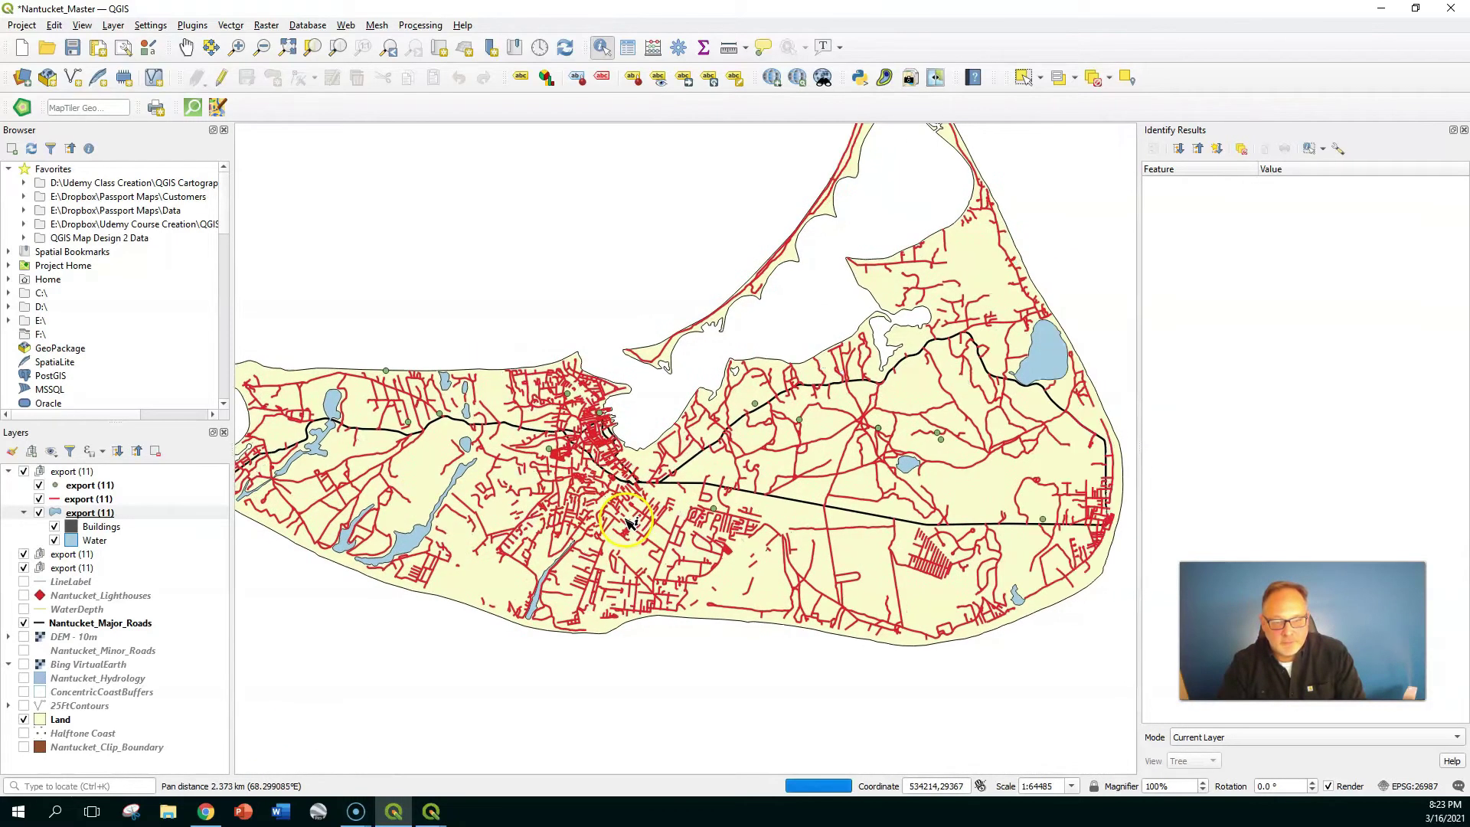
pyautogui.scroll(3, 420, 493)
pyautogui.scroll(-3, 442, 499)
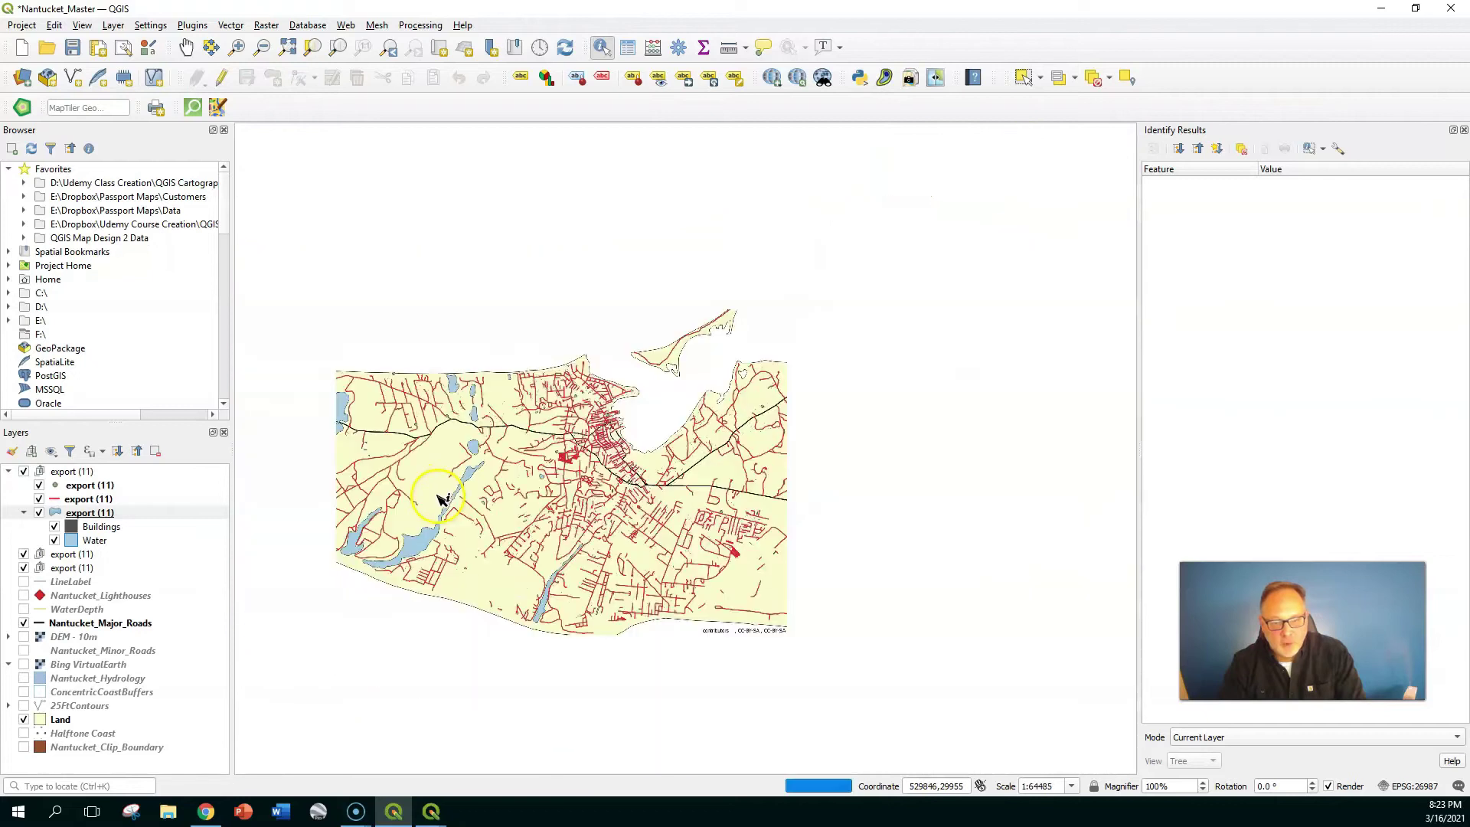
pyautogui.scroll(1, 443, 490)
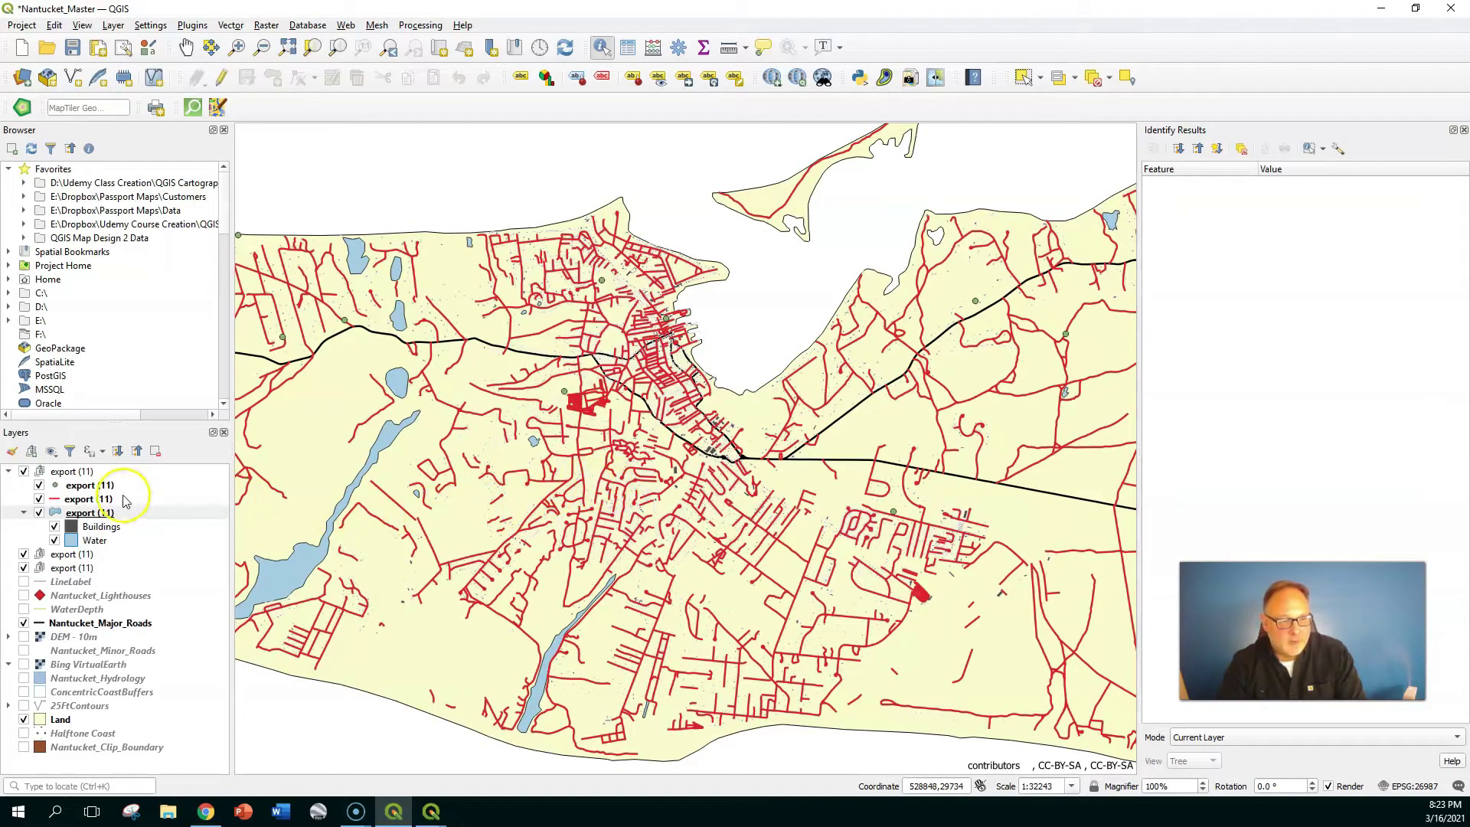
# Step: Switch the point export (11) layer to Rule-based symbology
pyautogui.click(85, 487)
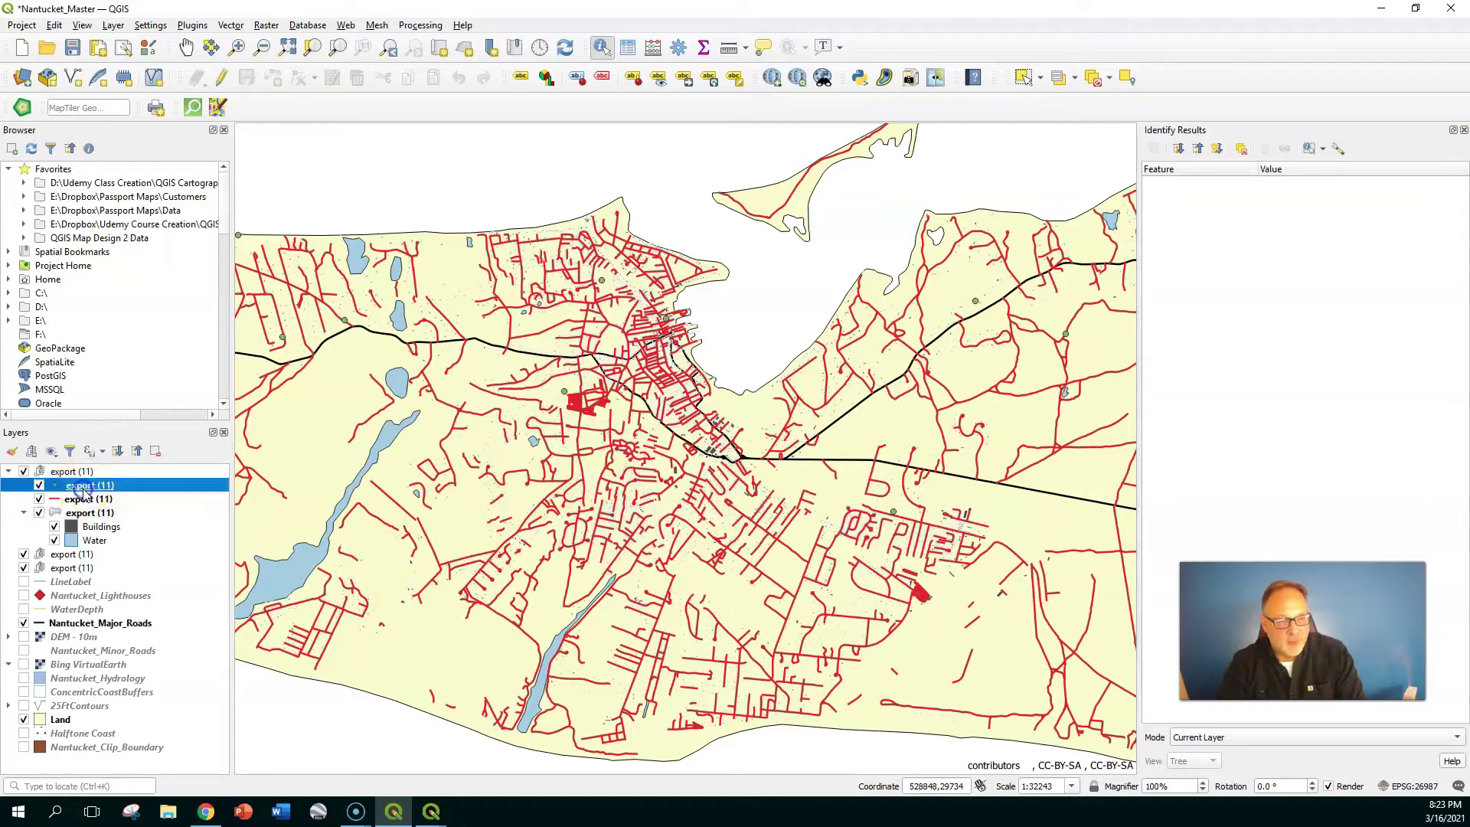
pyautogui.doubleClick(107, 488)
pyautogui.click(329, 119)
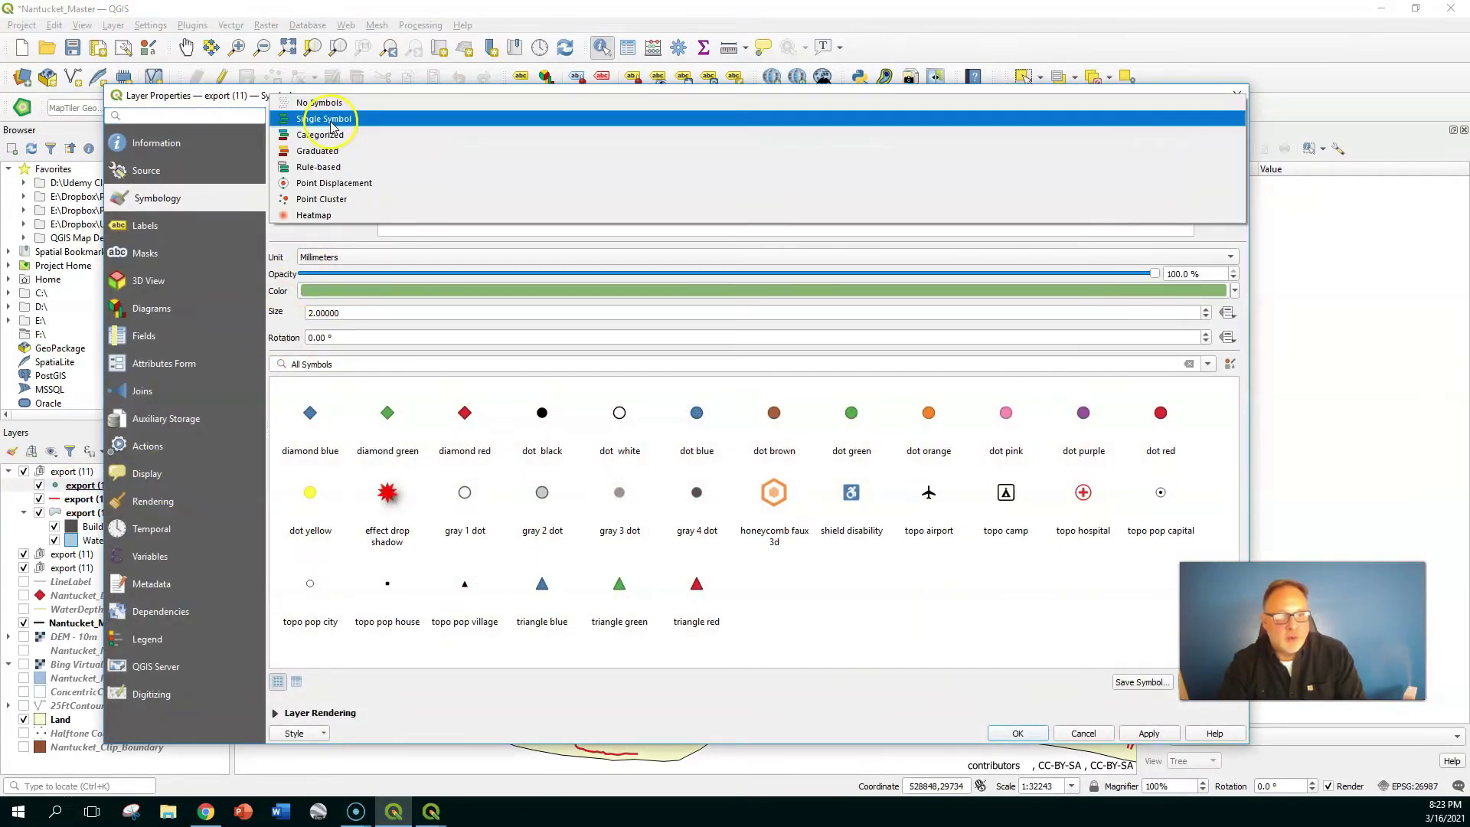
pyautogui.click(398, 175)
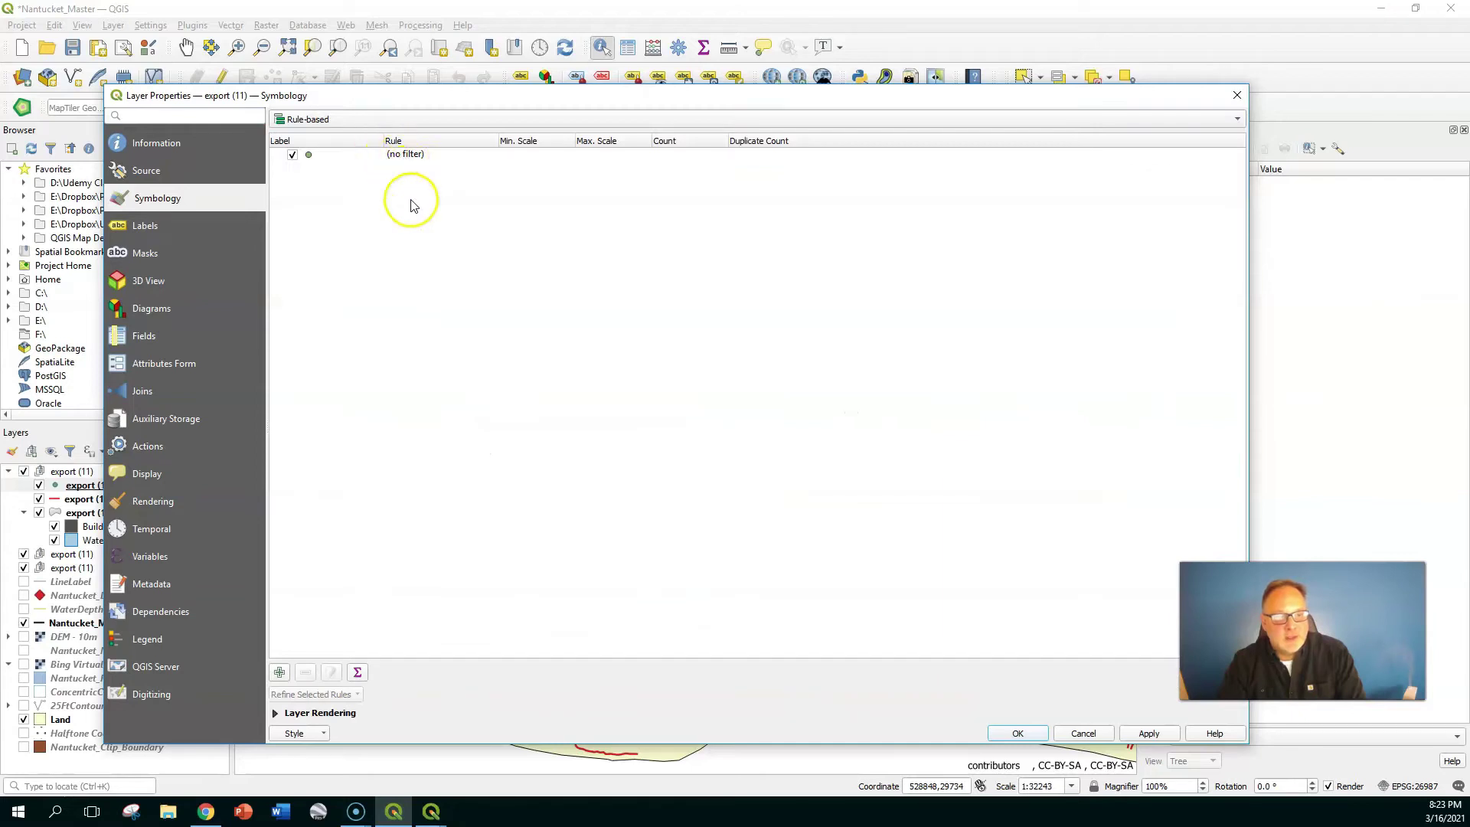
# Step: Set the point layer rule's filter expression to "natural" = 'peak'
pyautogui.click(427, 156)
pyautogui.click(427, 156)
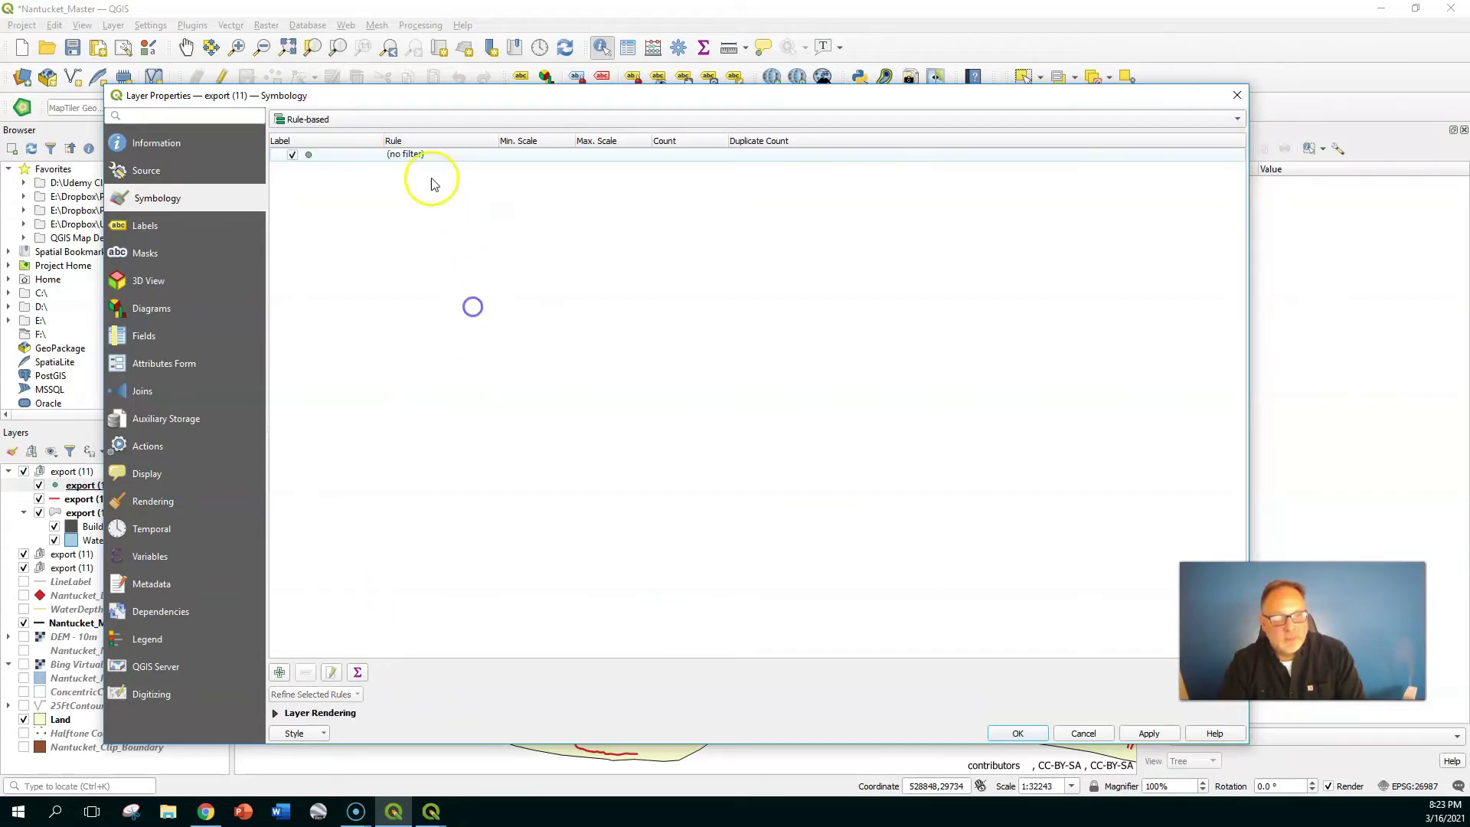
pyautogui.doubleClick(420, 156)
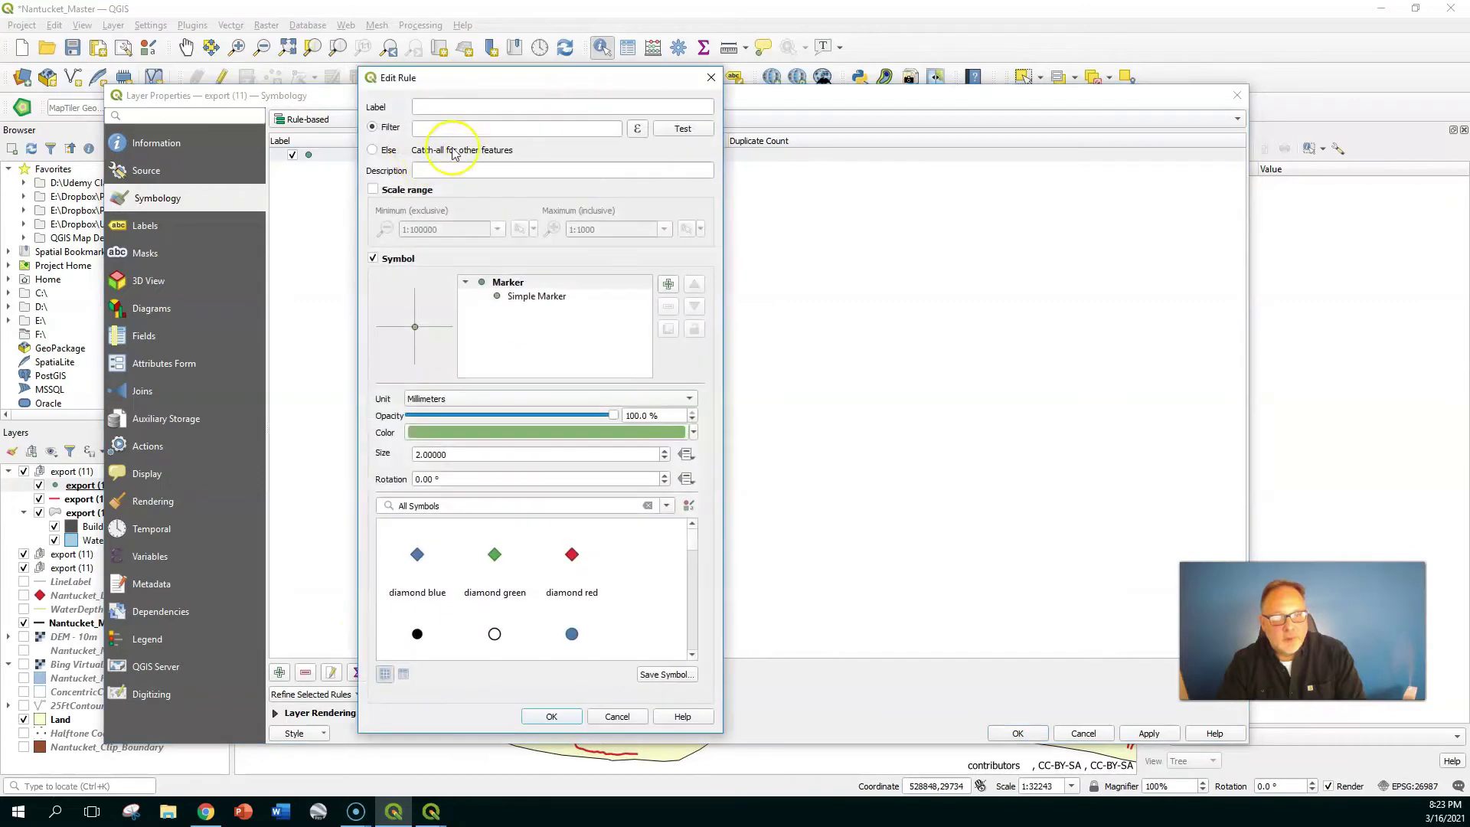
pyautogui.click(637, 129)
pyautogui.doubleClick(783, 237)
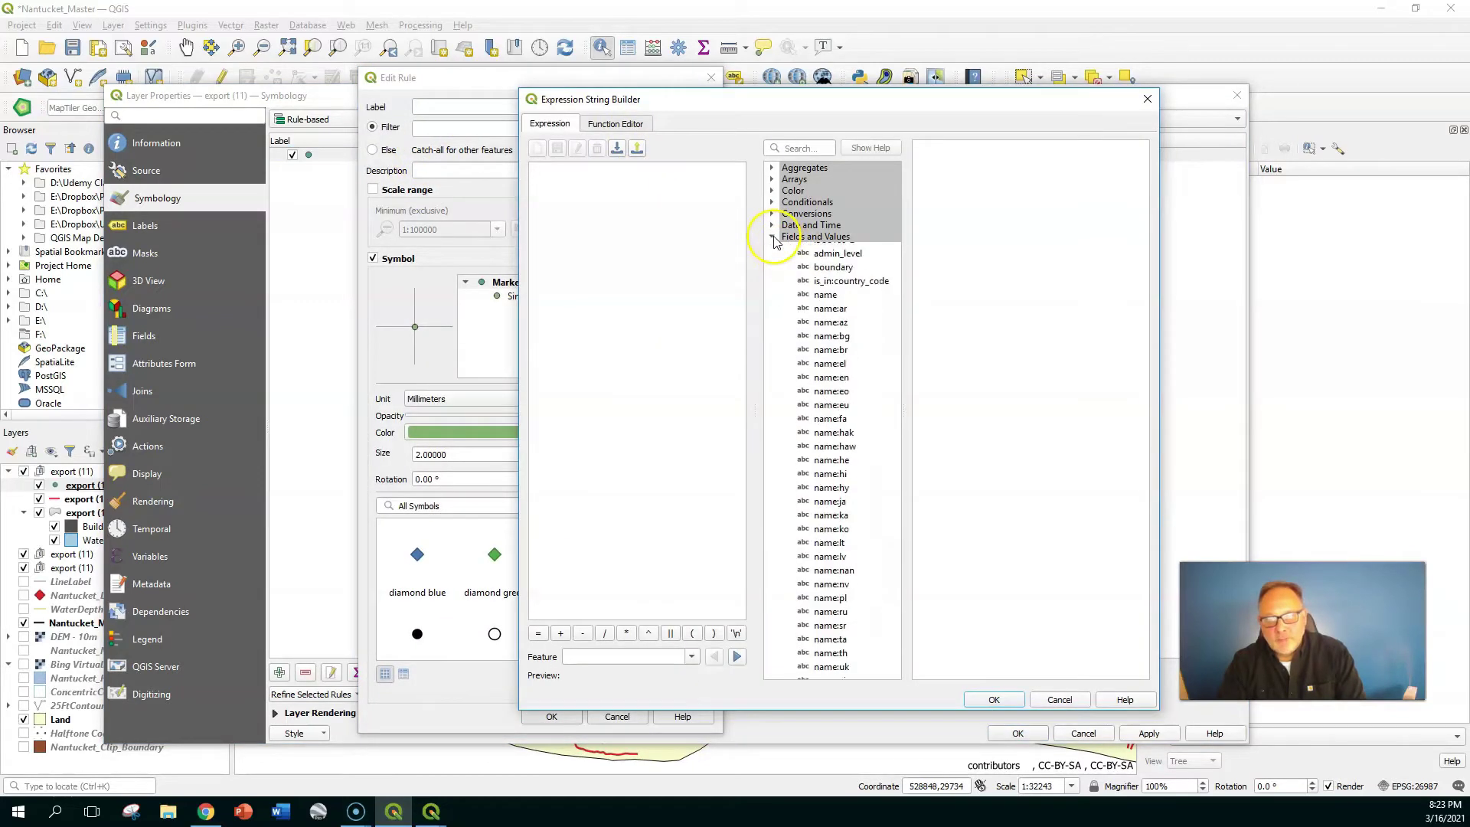
pyautogui.scroll(-2, 900, 306)
pyautogui.scroll(-12, 892, 403)
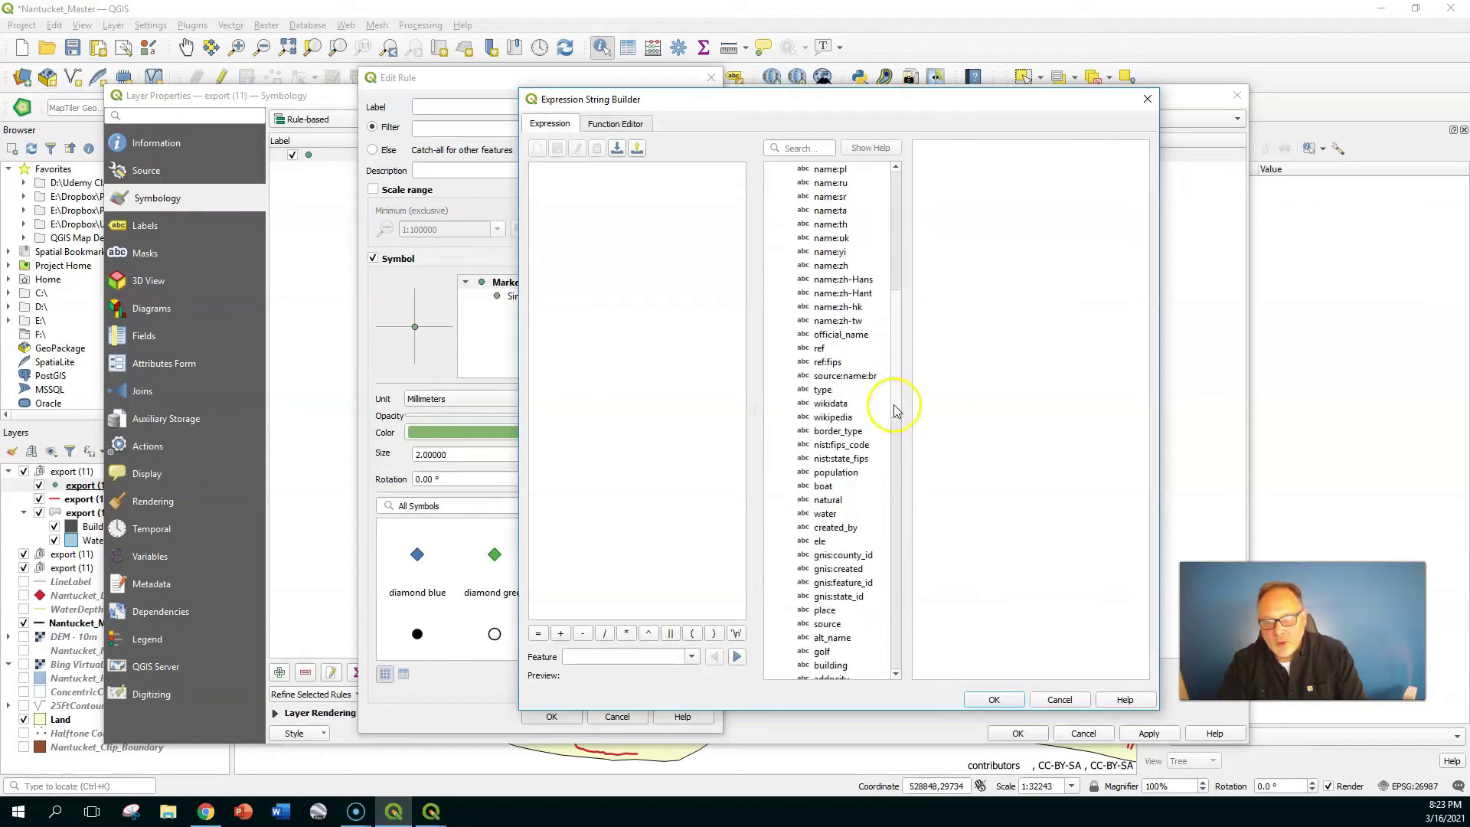
pyautogui.doubleClick(829, 417)
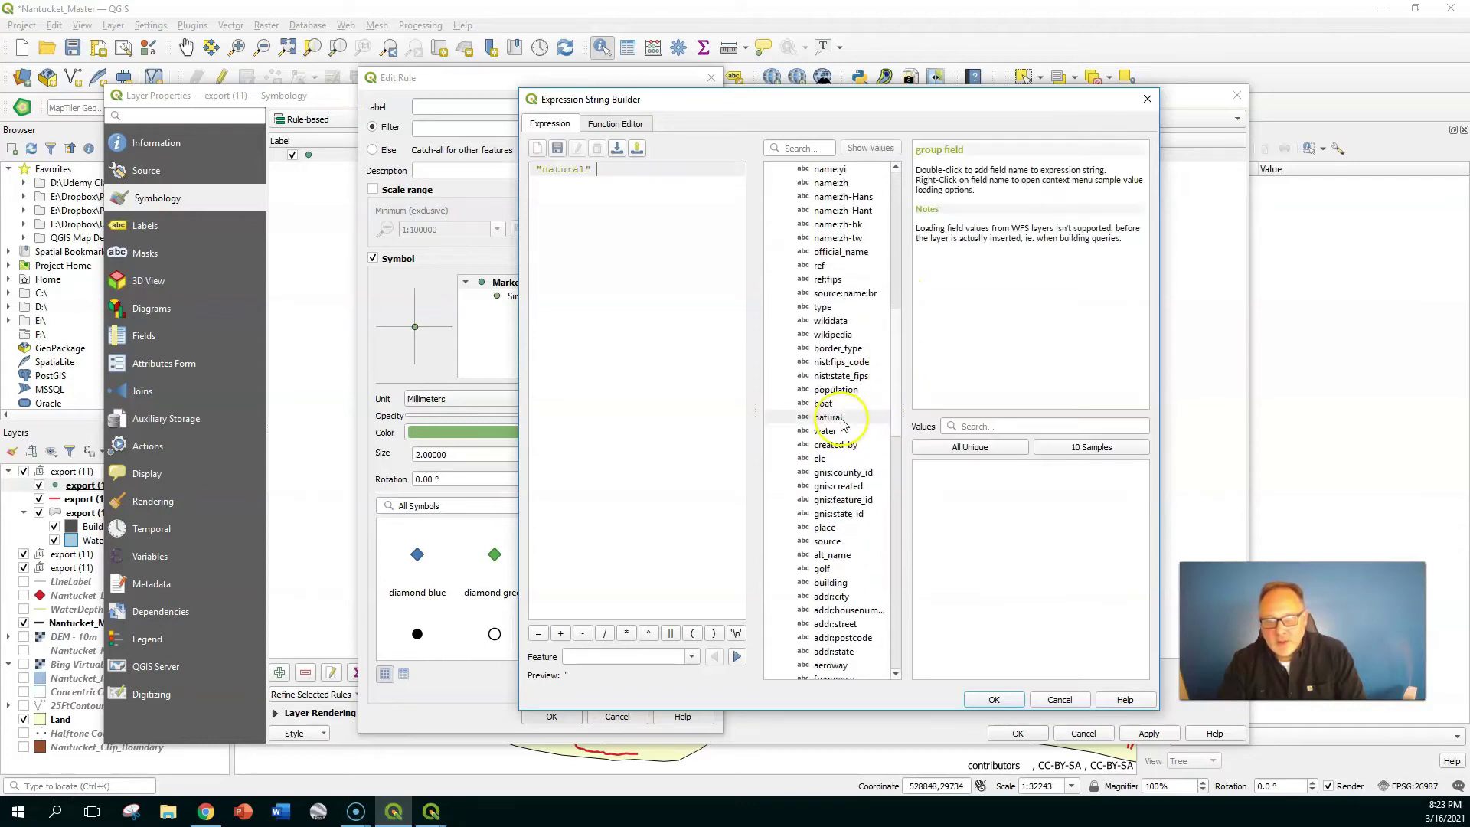
pyautogui.click(538, 634)
pyautogui.click(970, 447)
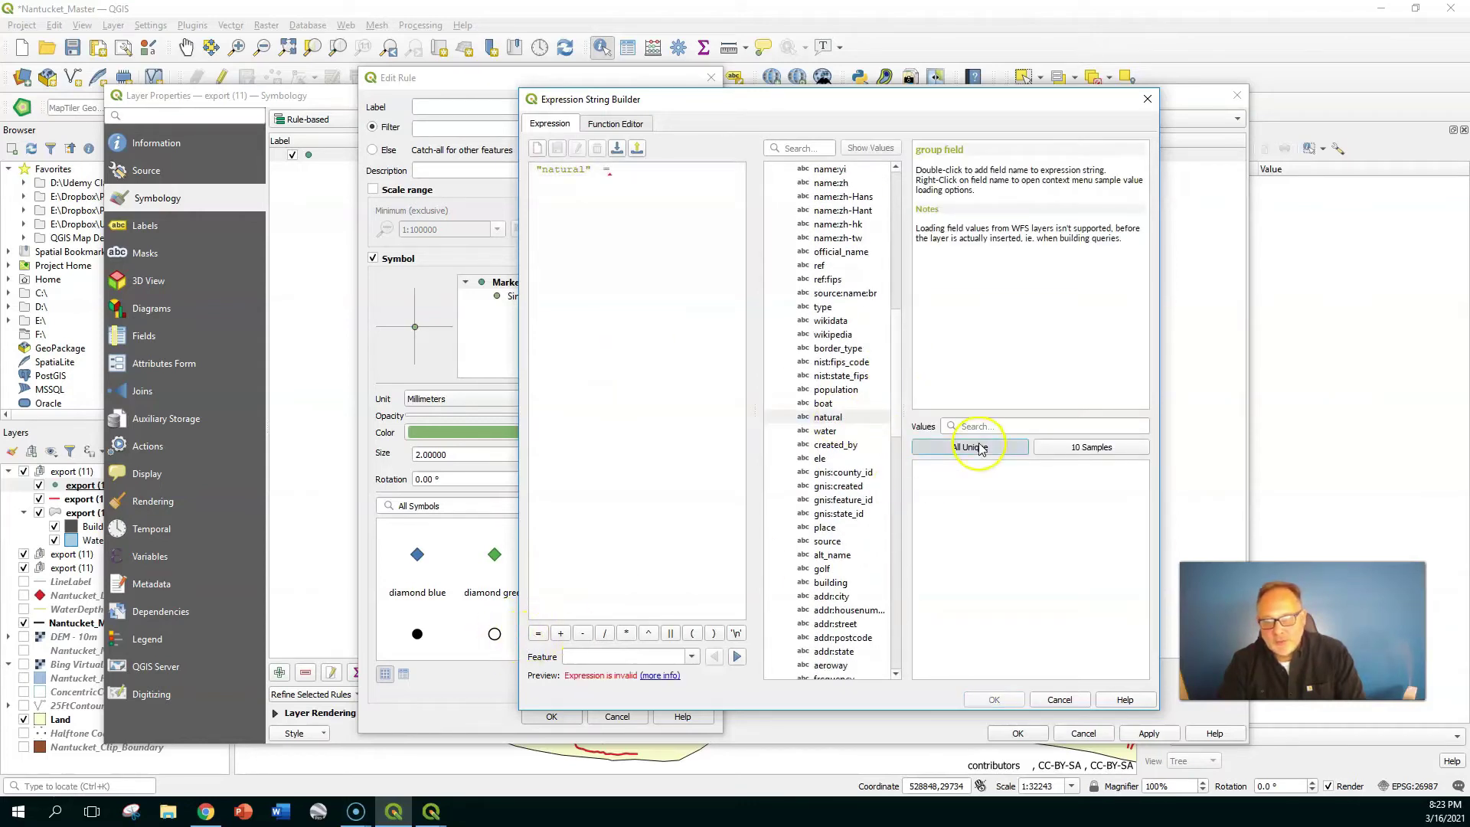
pyautogui.click(936, 490)
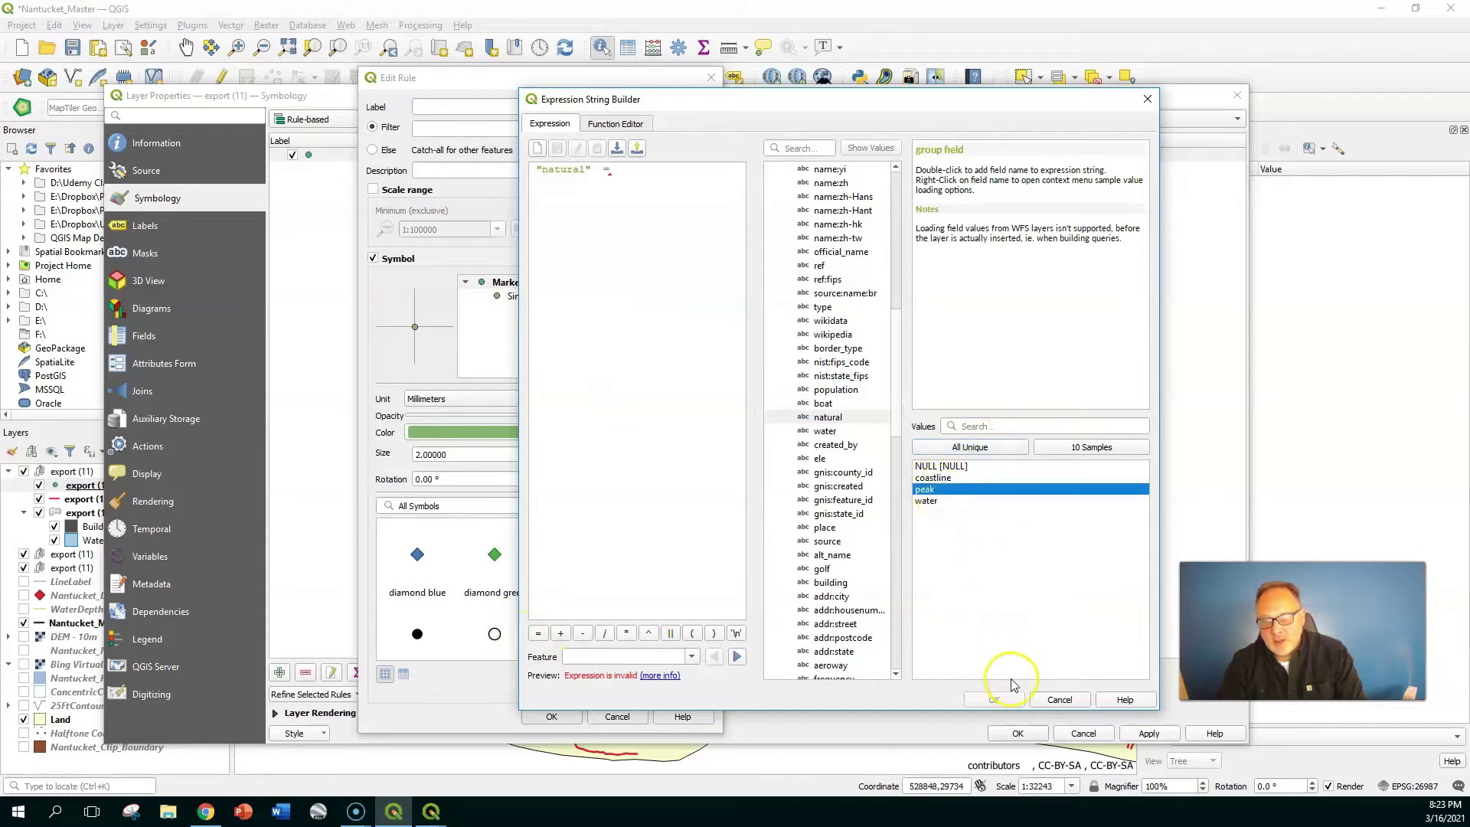
pyautogui.doubleClick(929, 489)
pyautogui.click(986, 699)
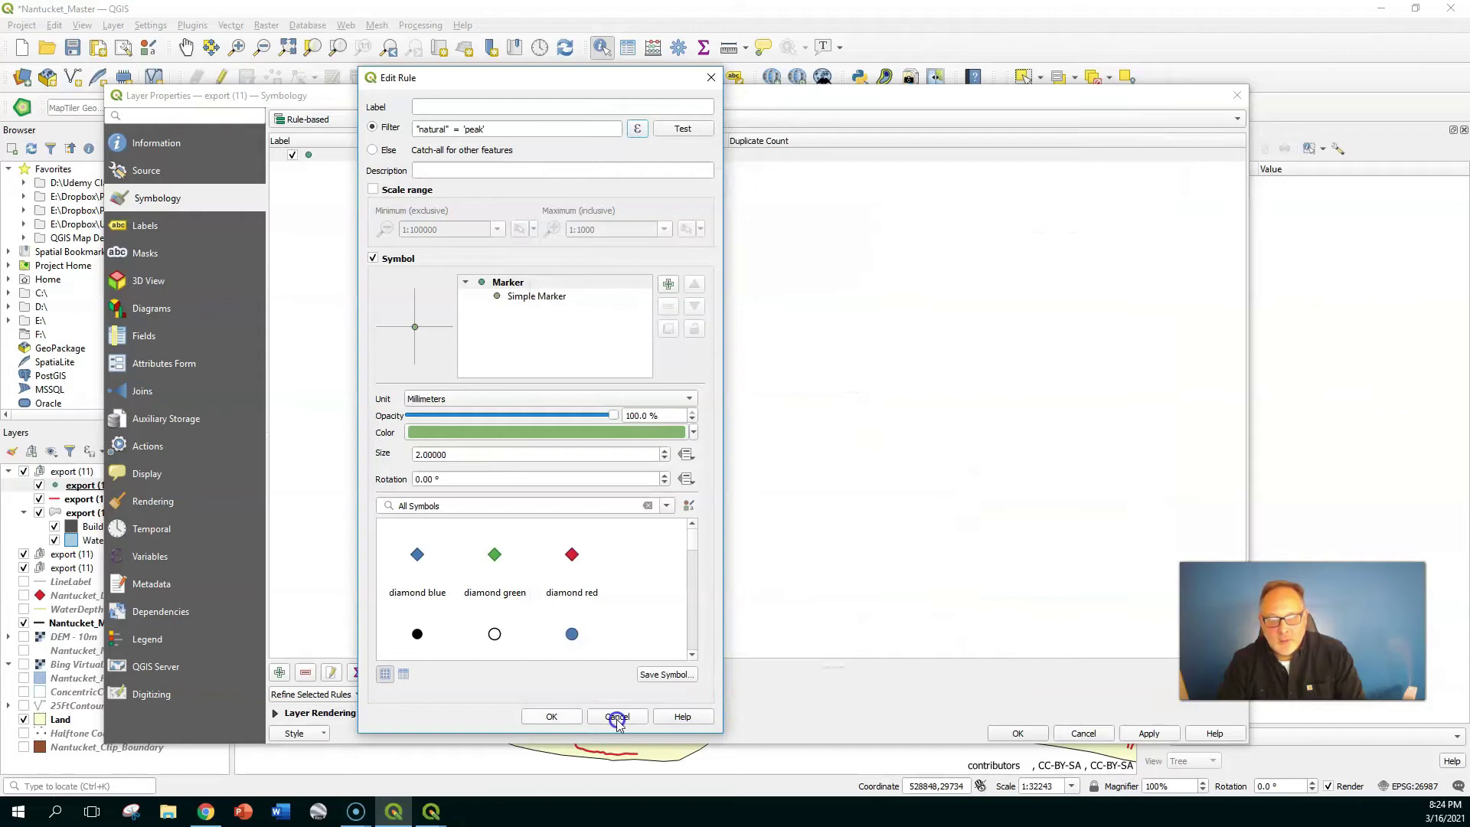
# Step: Assign the topo pop village symbol at size 5 to the peak rule and accept the rule
pyautogui.moveTo(698, 551); pyautogui.dragTo(683, 646)
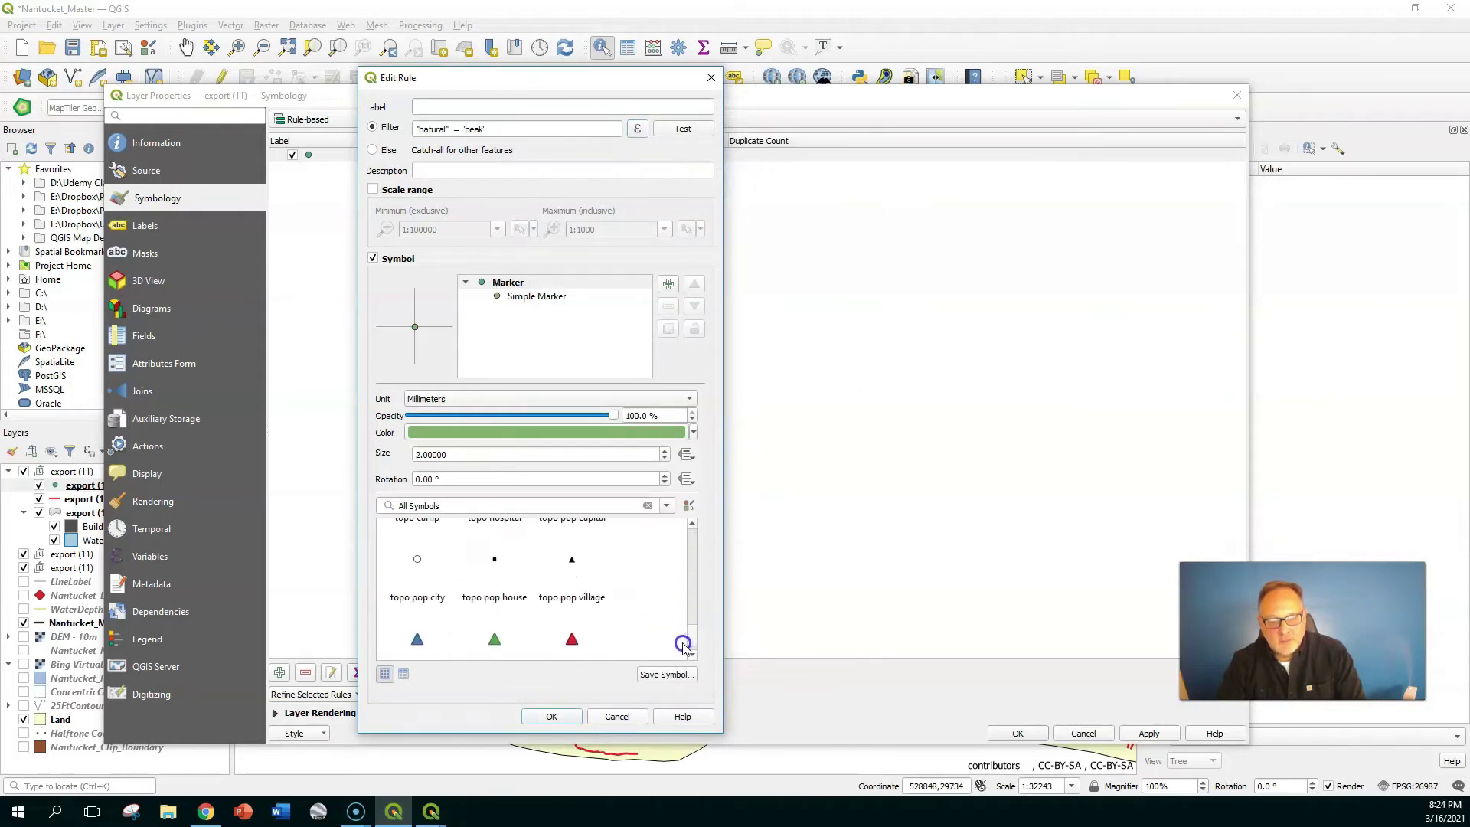
pyautogui.click(573, 565)
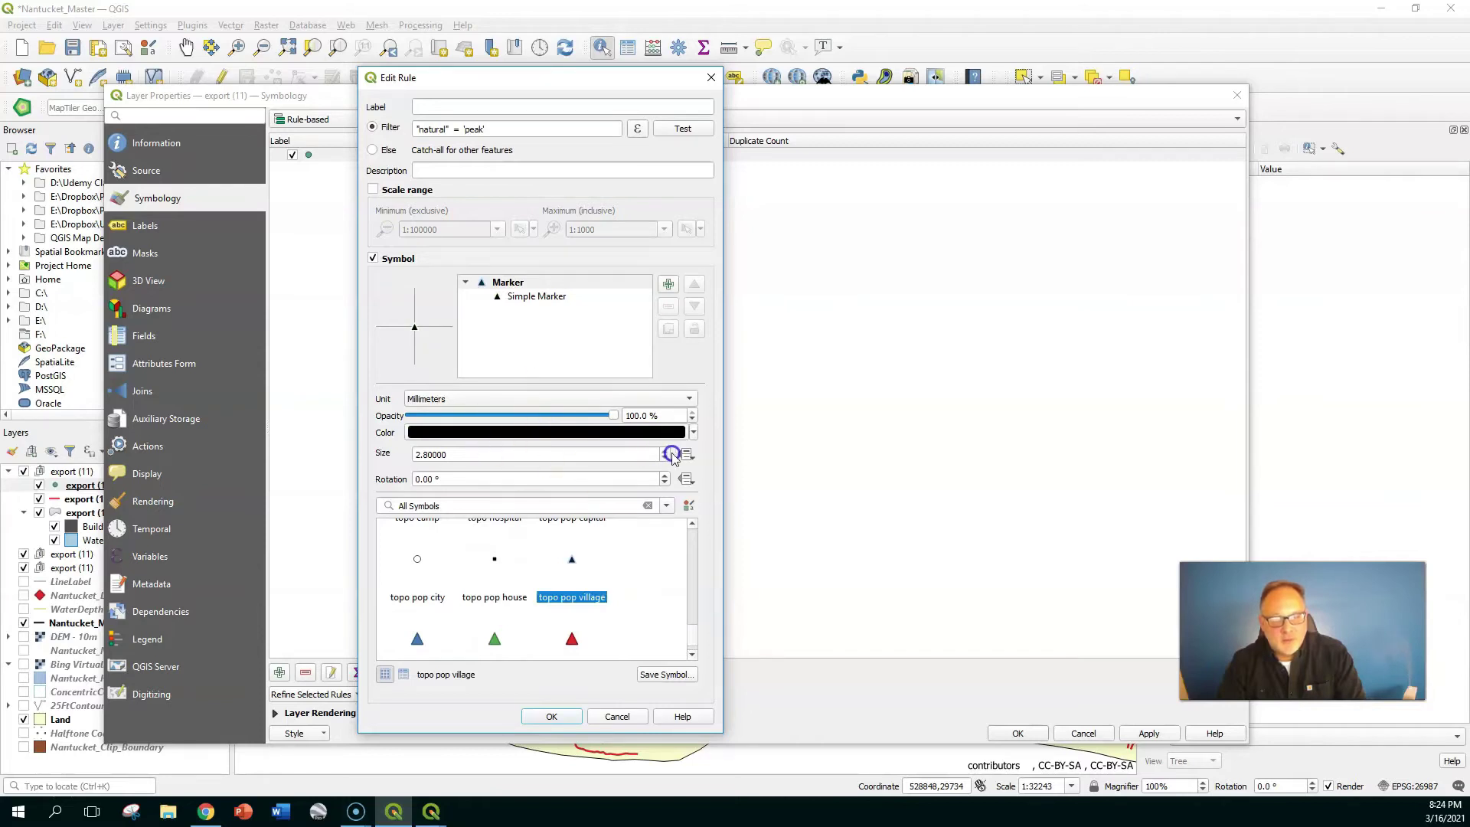
pyautogui.click(667, 458)
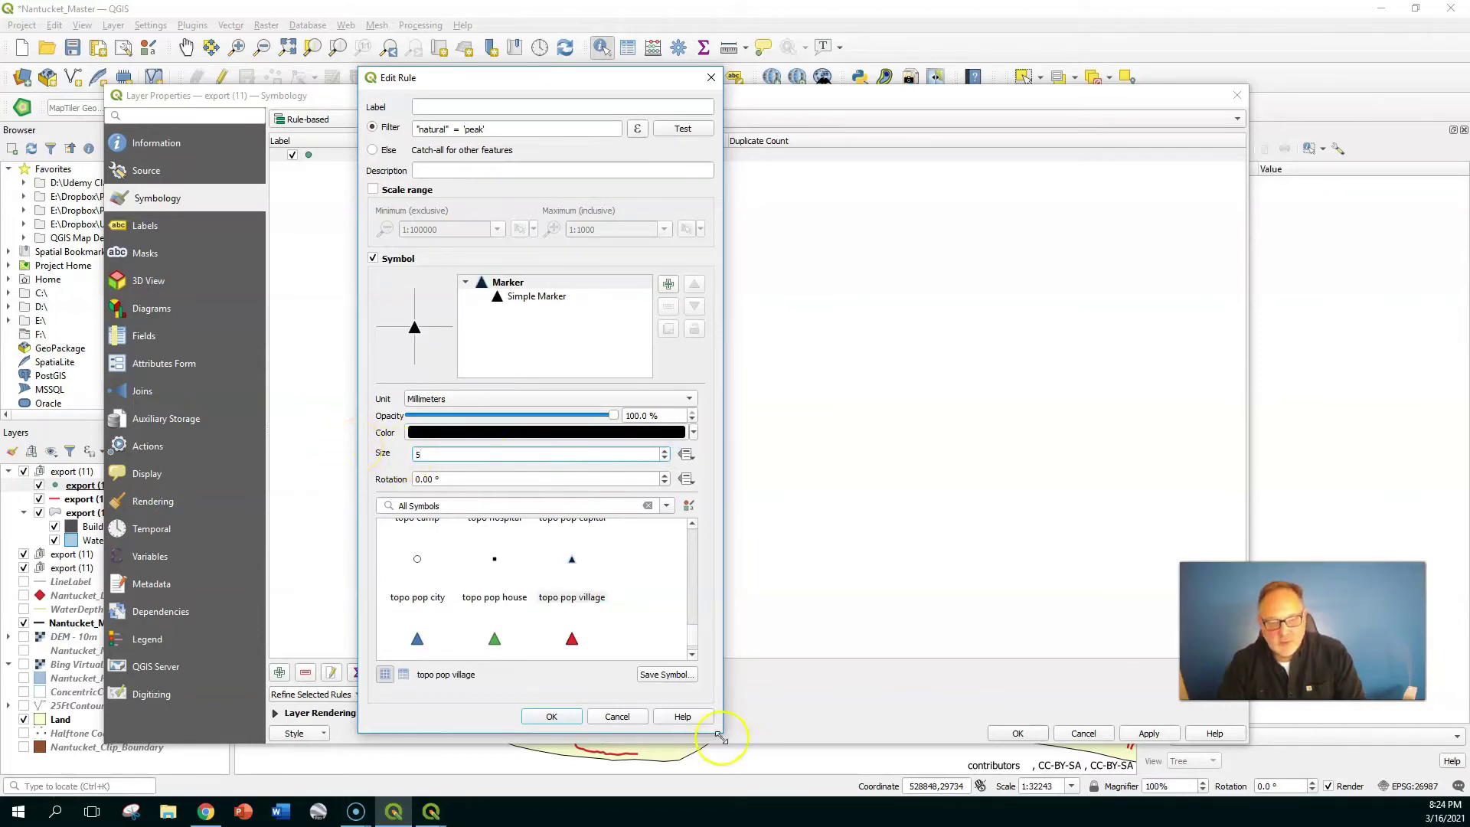
pyautogui.click(536, 723)
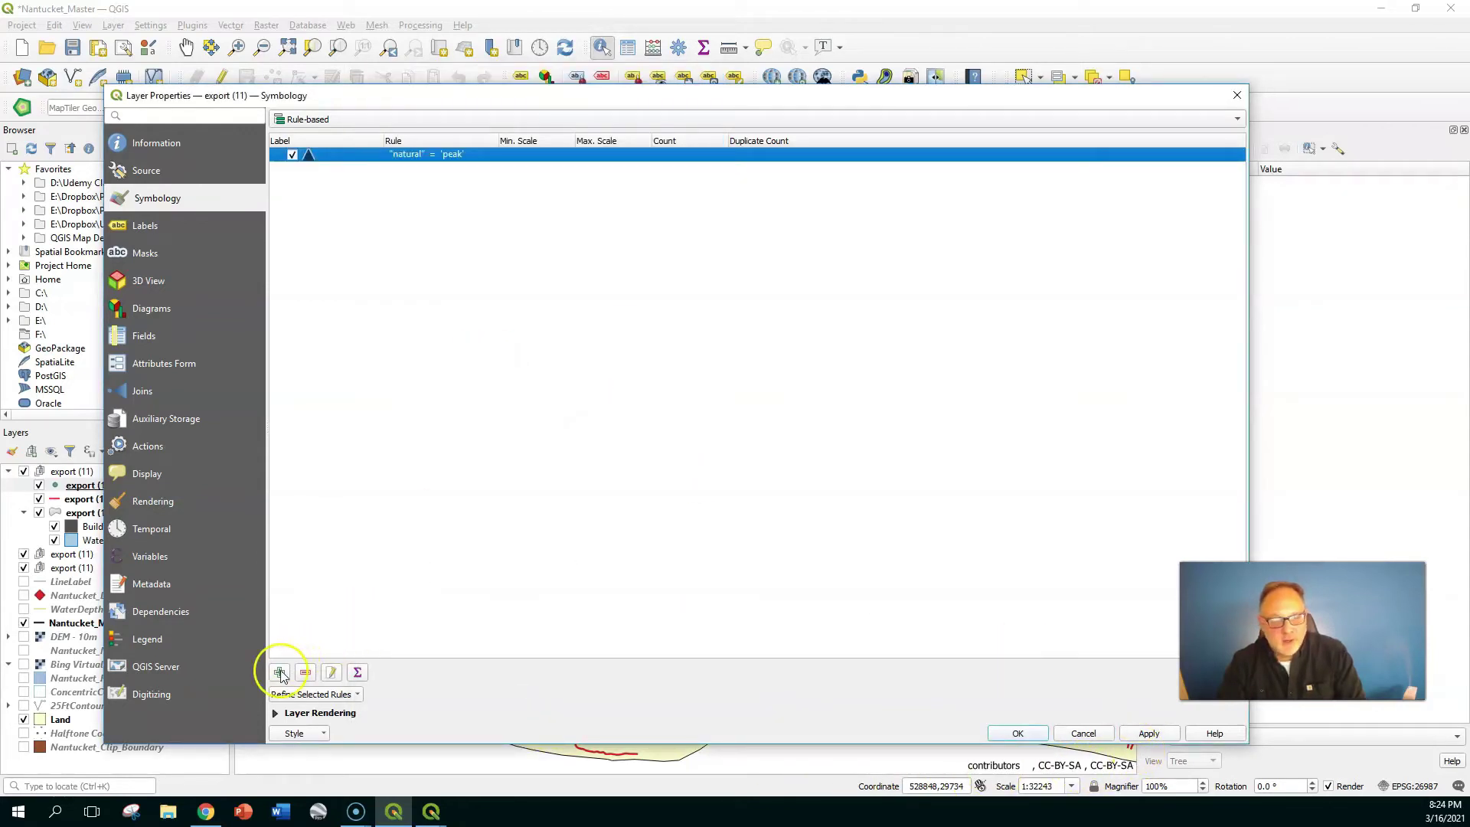
# Step: Add a second, unfiltered rule with the default marker and apply the symbology to the point layer
pyautogui.click(280, 673)
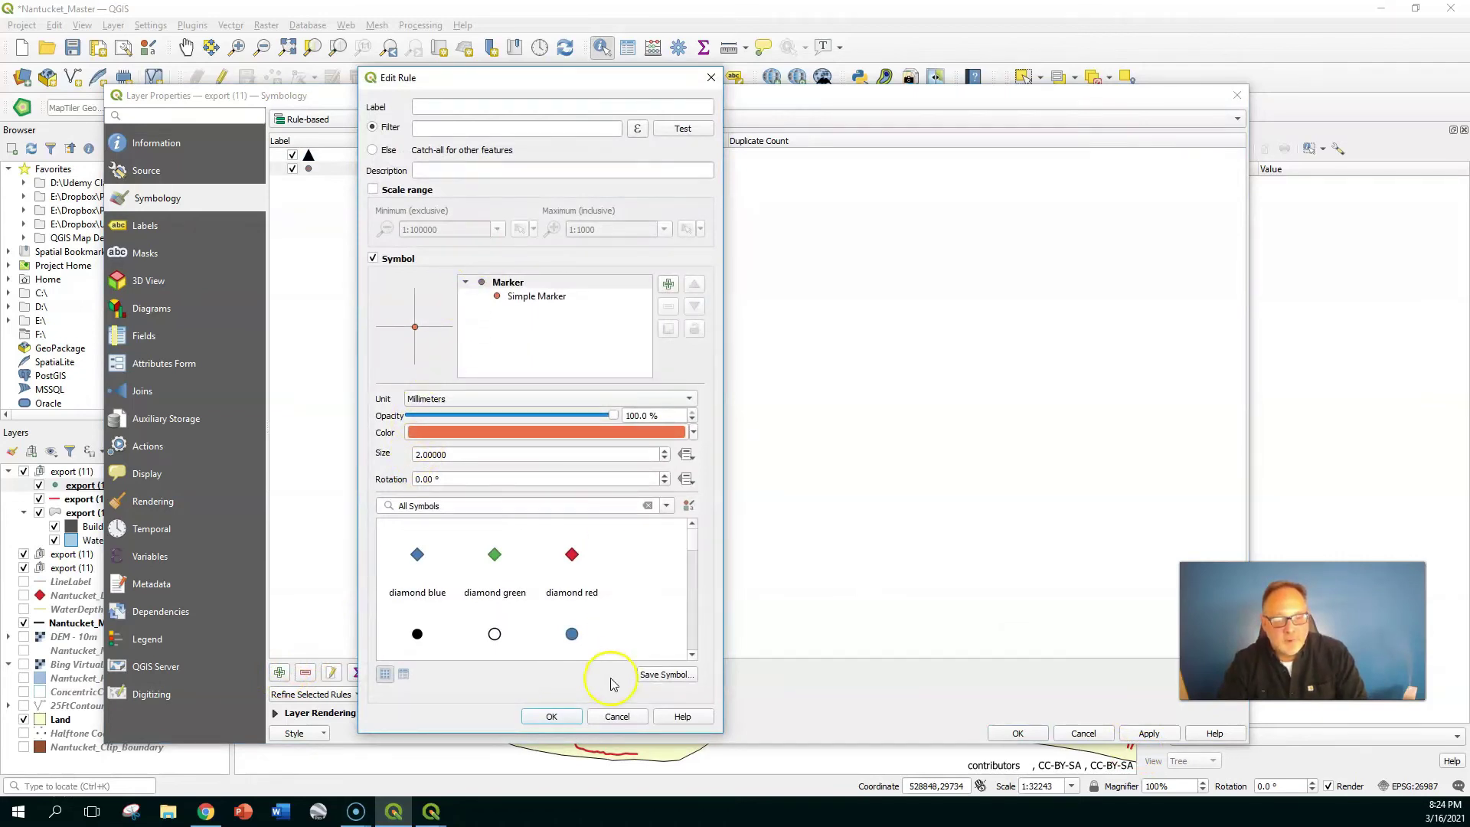
pyautogui.click(612, 712)
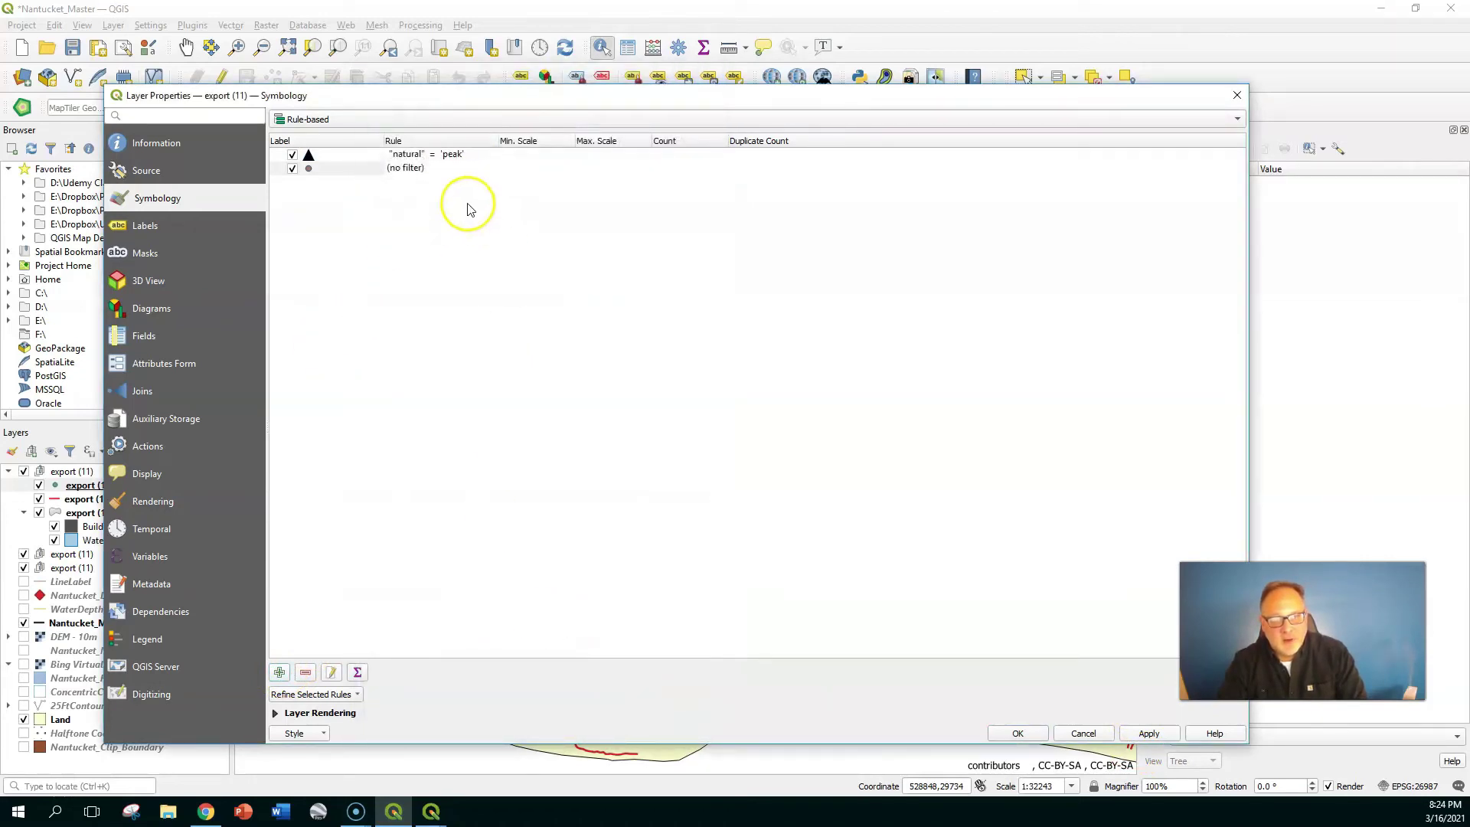
pyautogui.click(1018, 733)
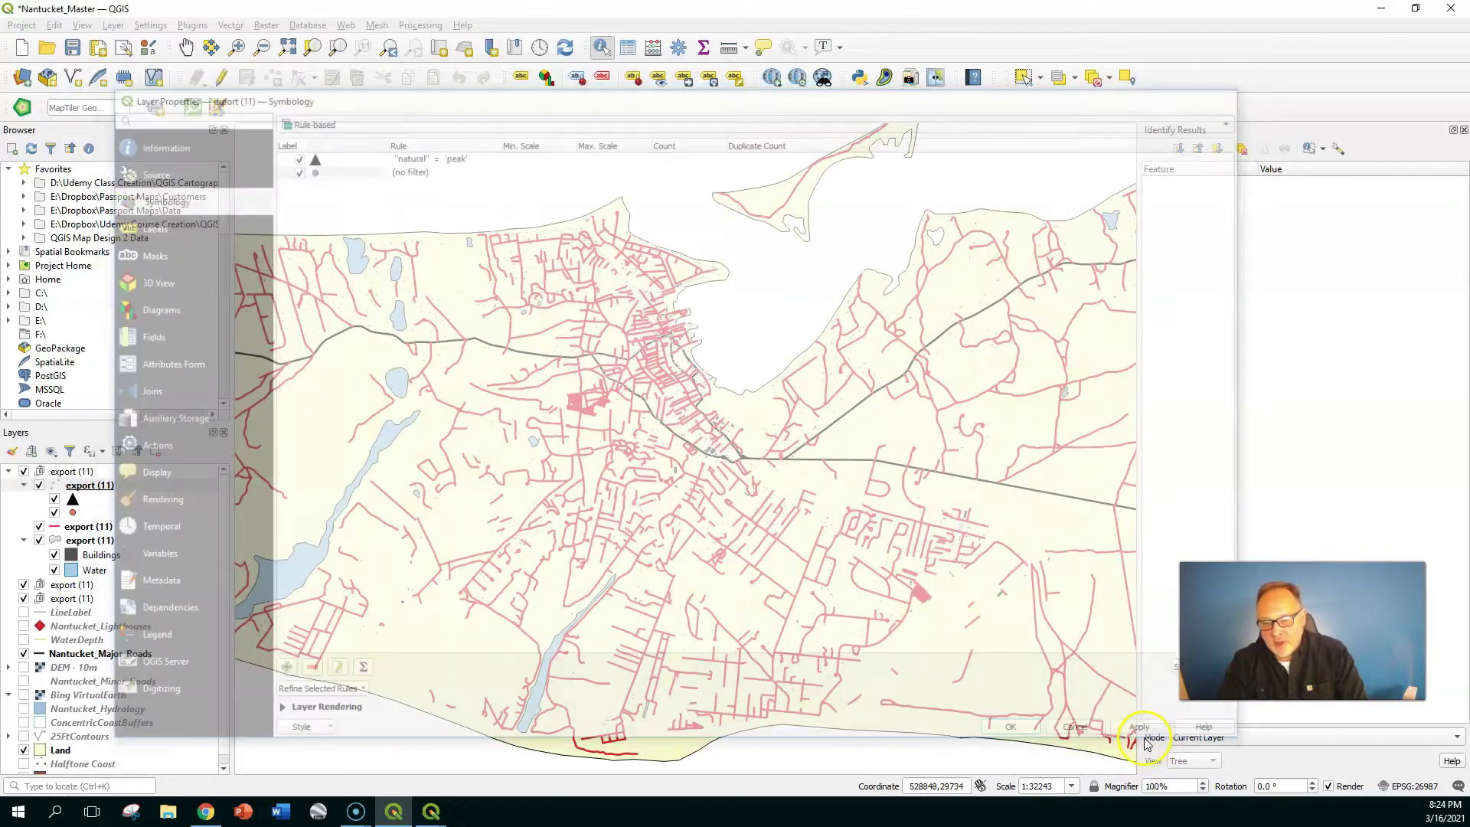
# Step: Inspect how the peak triangles and the unfiltered markers draw across the island and close up
pyautogui.scroll(-1, 666, 594)
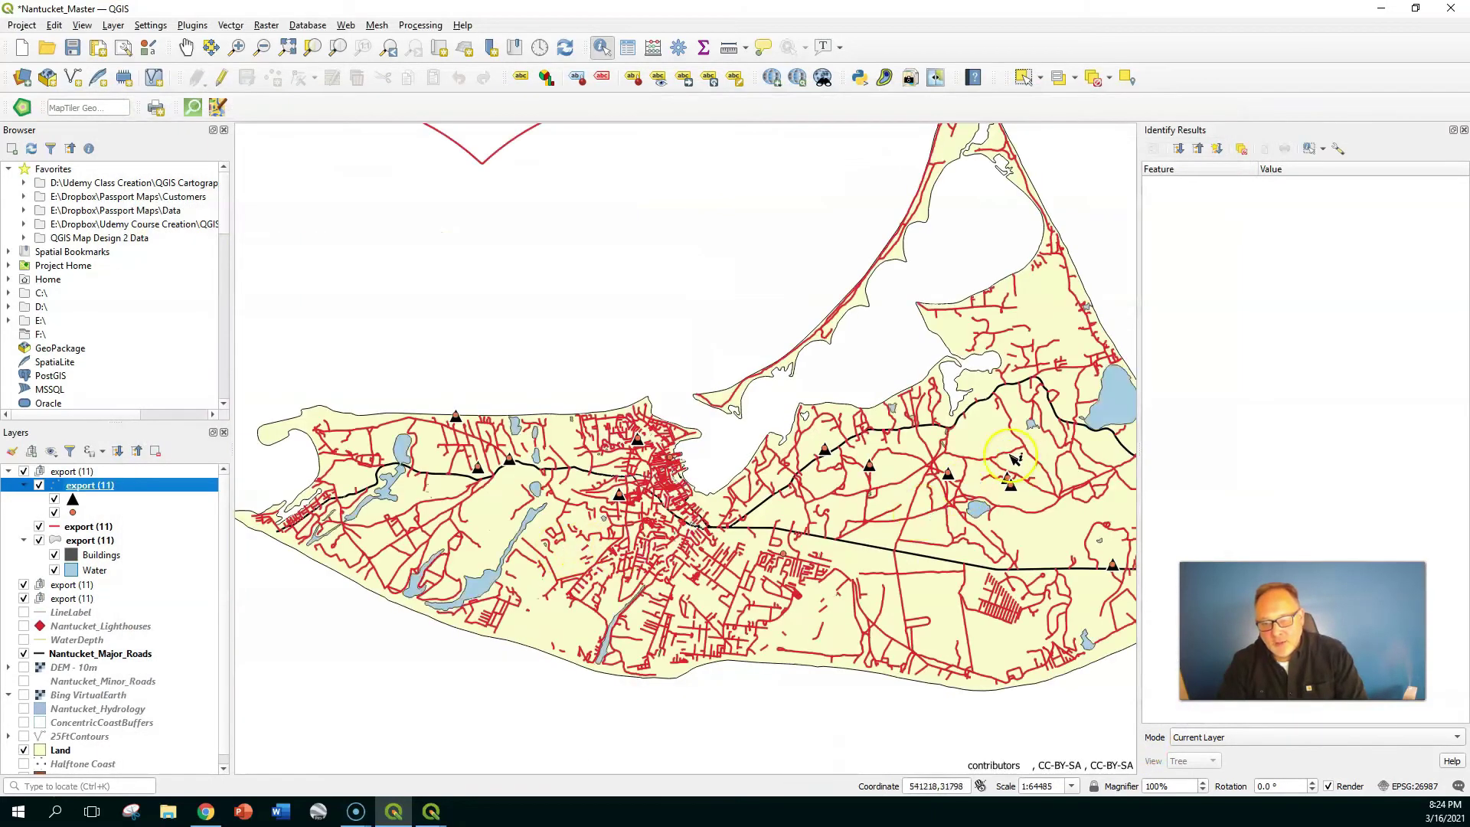
pyautogui.scroll(1, 851, 490)
pyautogui.scroll(1, 768, 430)
pyautogui.scroll(-1, 782, 426)
pyautogui.scroll(2, 783, 426)
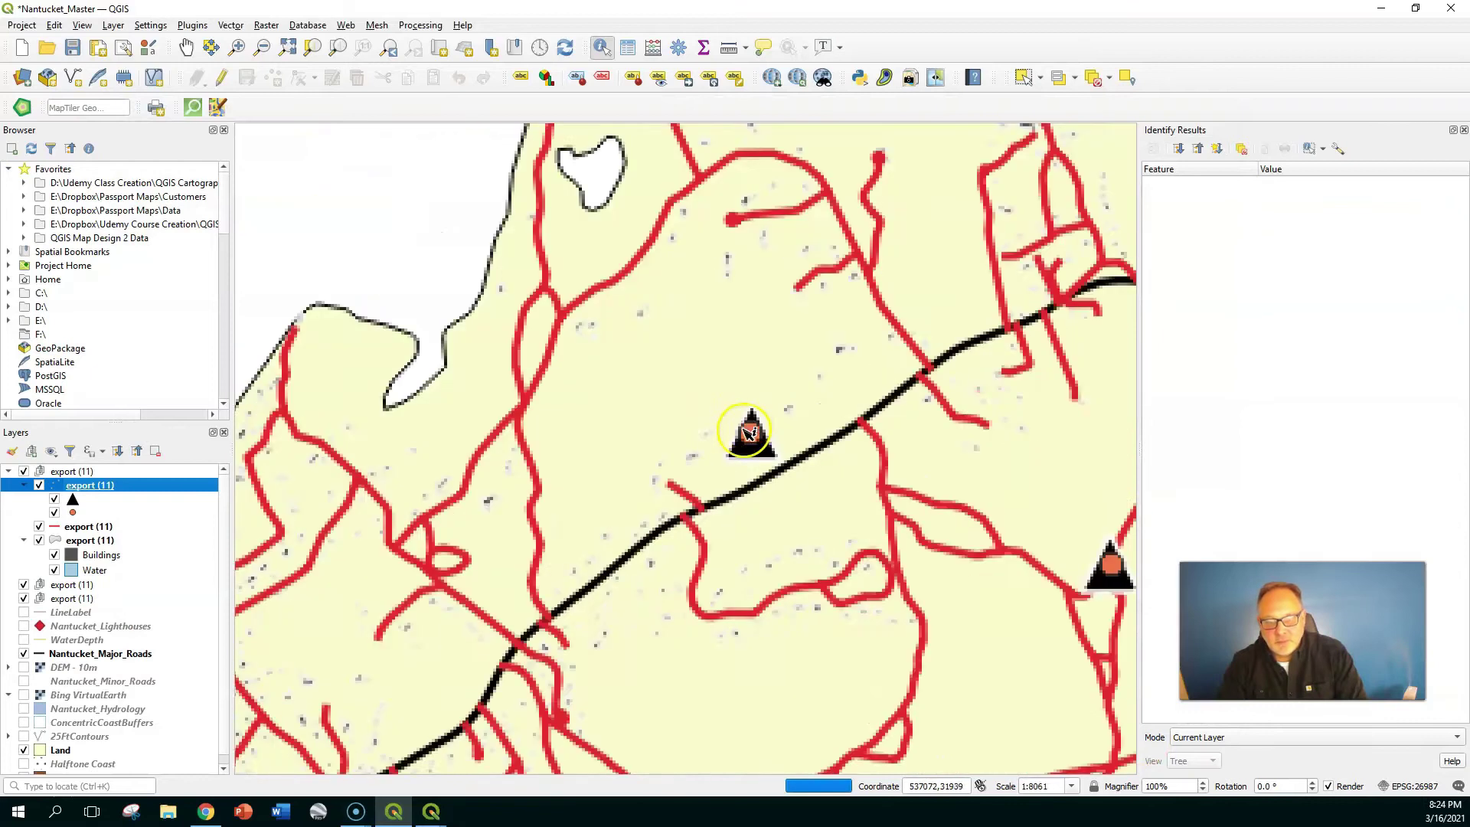
pyautogui.scroll(-1, 889, 490)
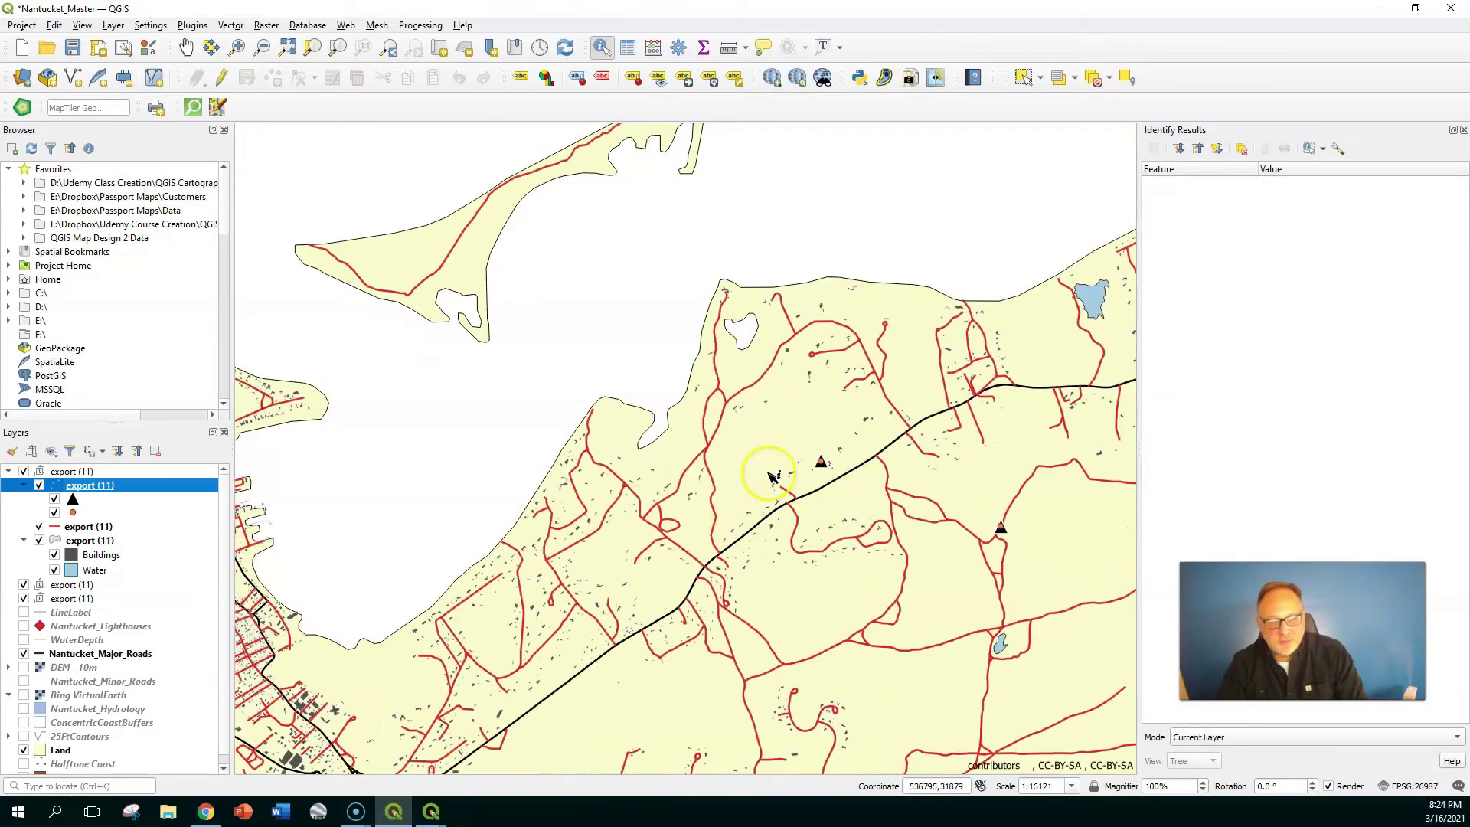
# Step: Review the point layer's attribute table from the name columns through to the last fields
pyautogui.rightClick(84, 494)
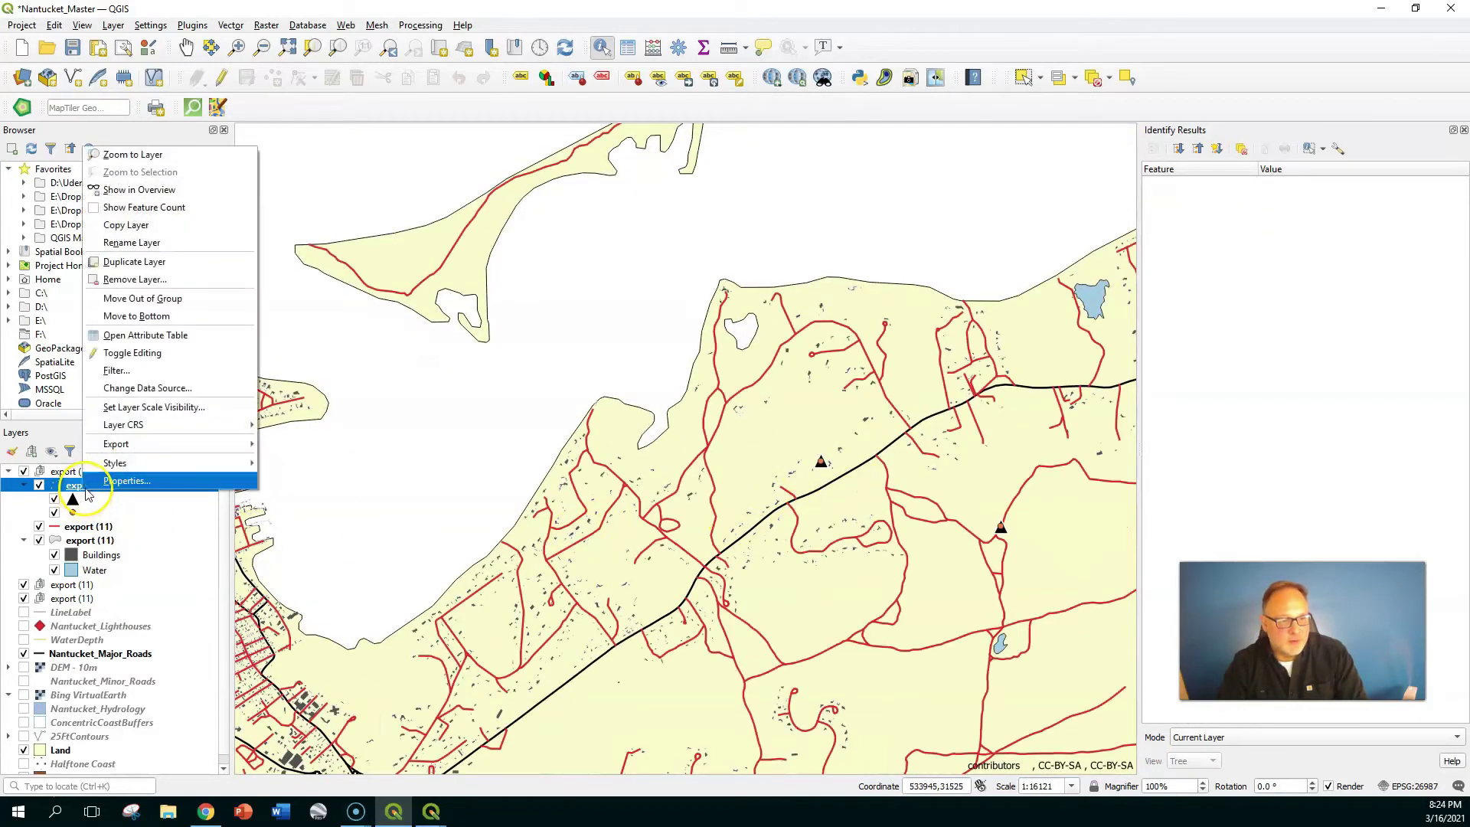
pyautogui.click(149, 334)
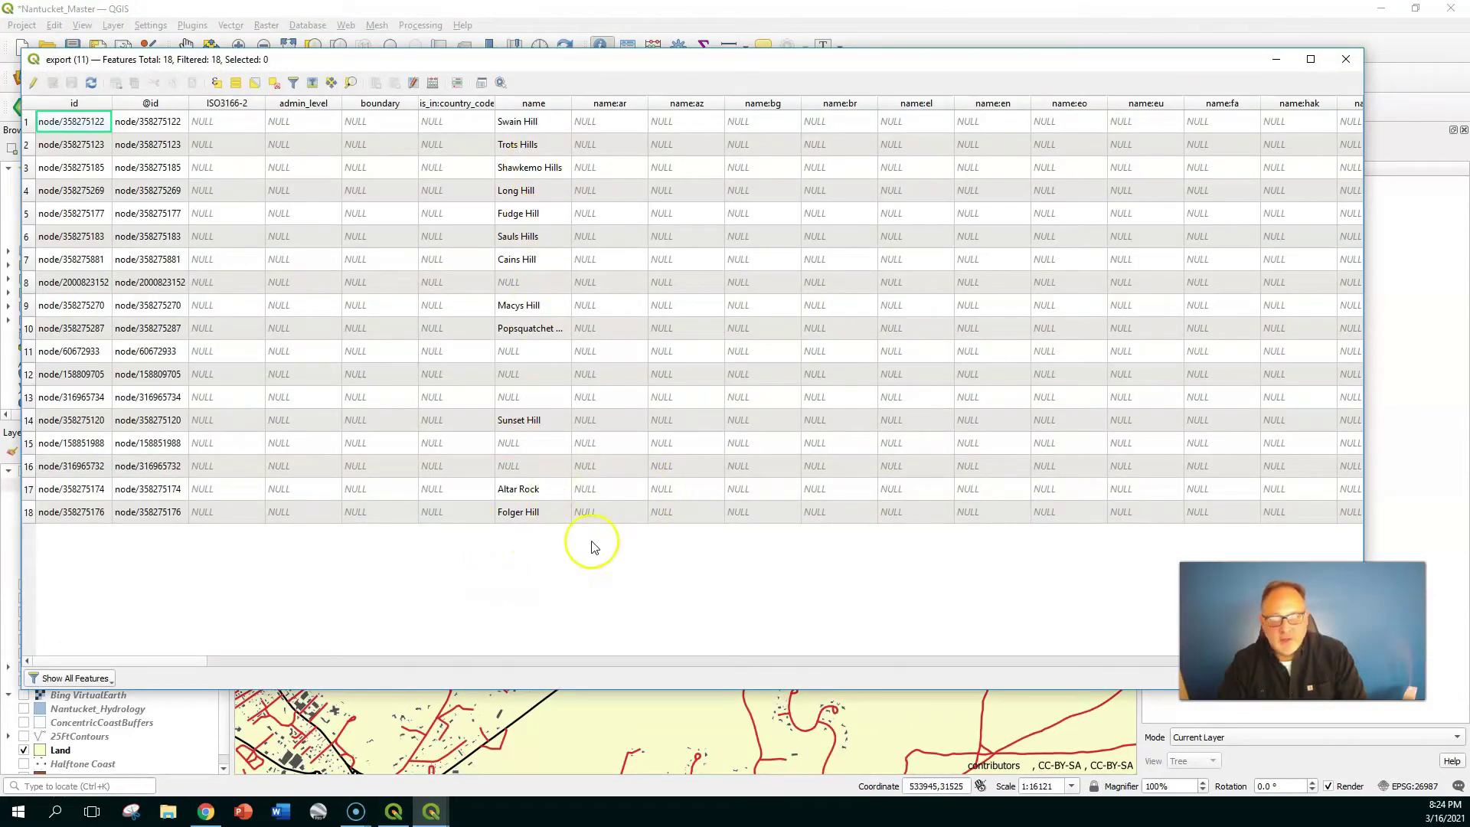
pyautogui.moveTo(183, 660); pyautogui.dragTo(1220, 747)
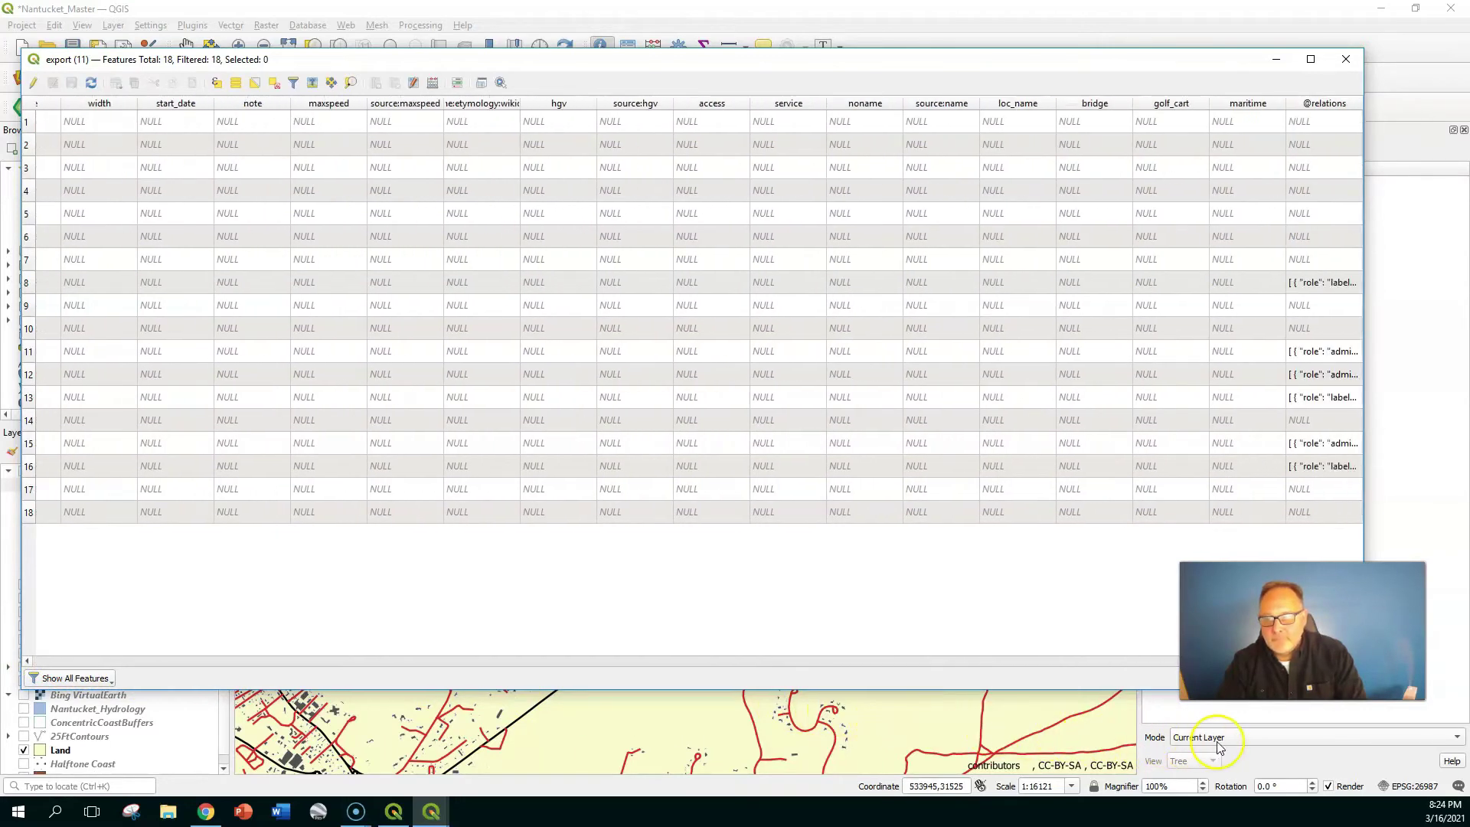
pyautogui.click(1349, 58)
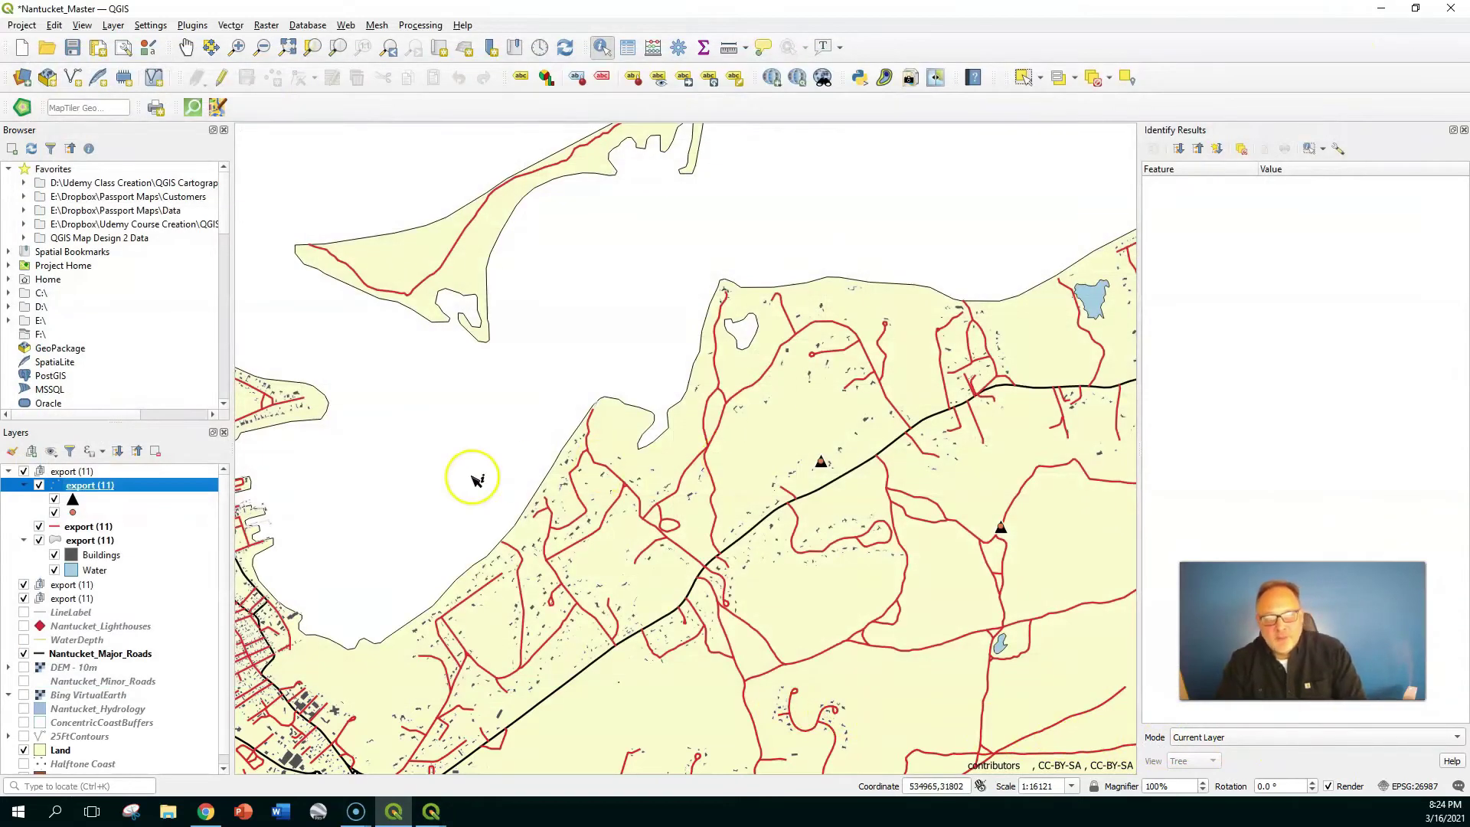
pyautogui.click(91, 528)
pyautogui.doubleClick(90, 528)
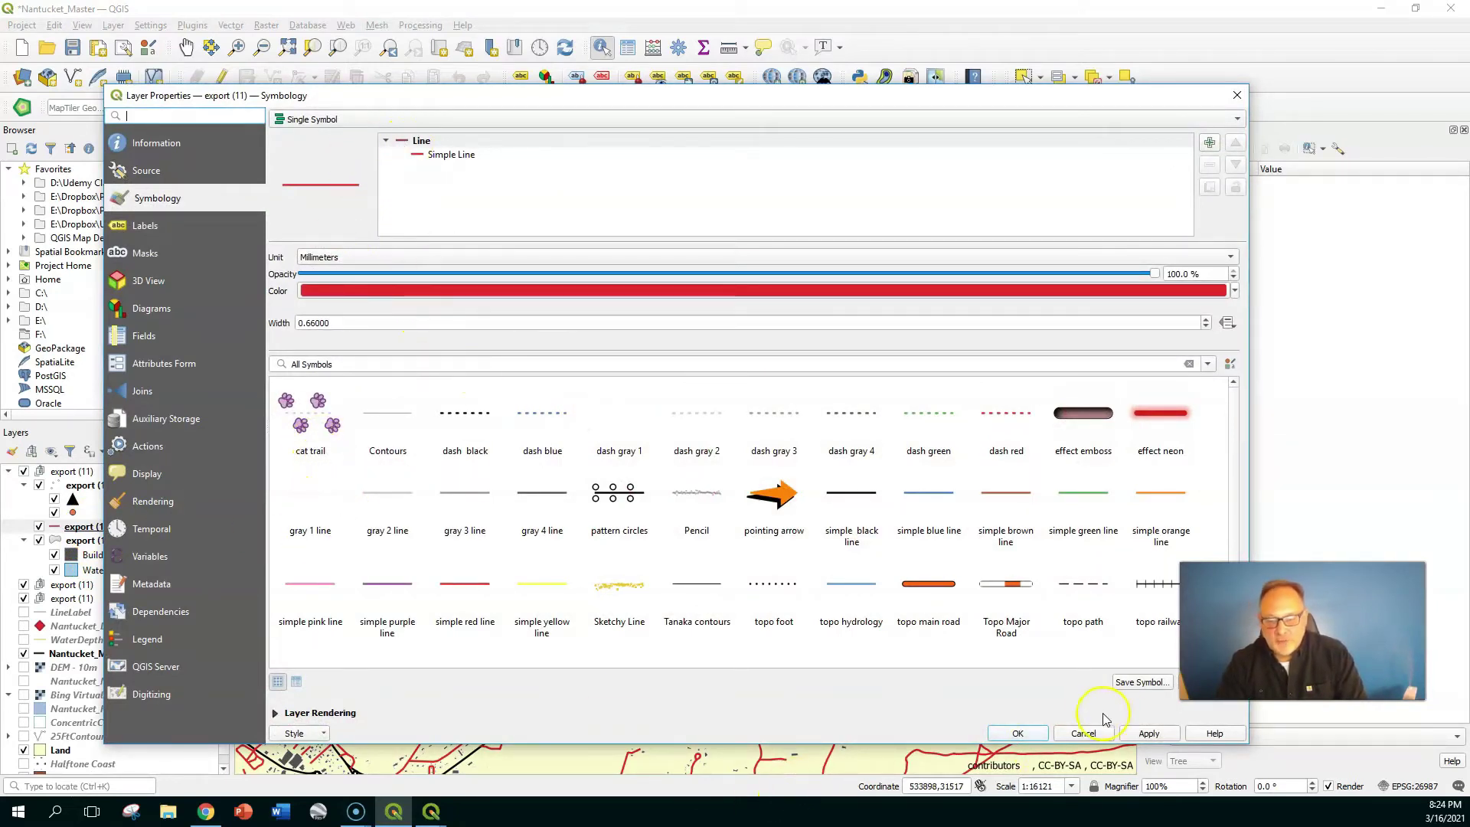
pyautogui.click(1084, 733)
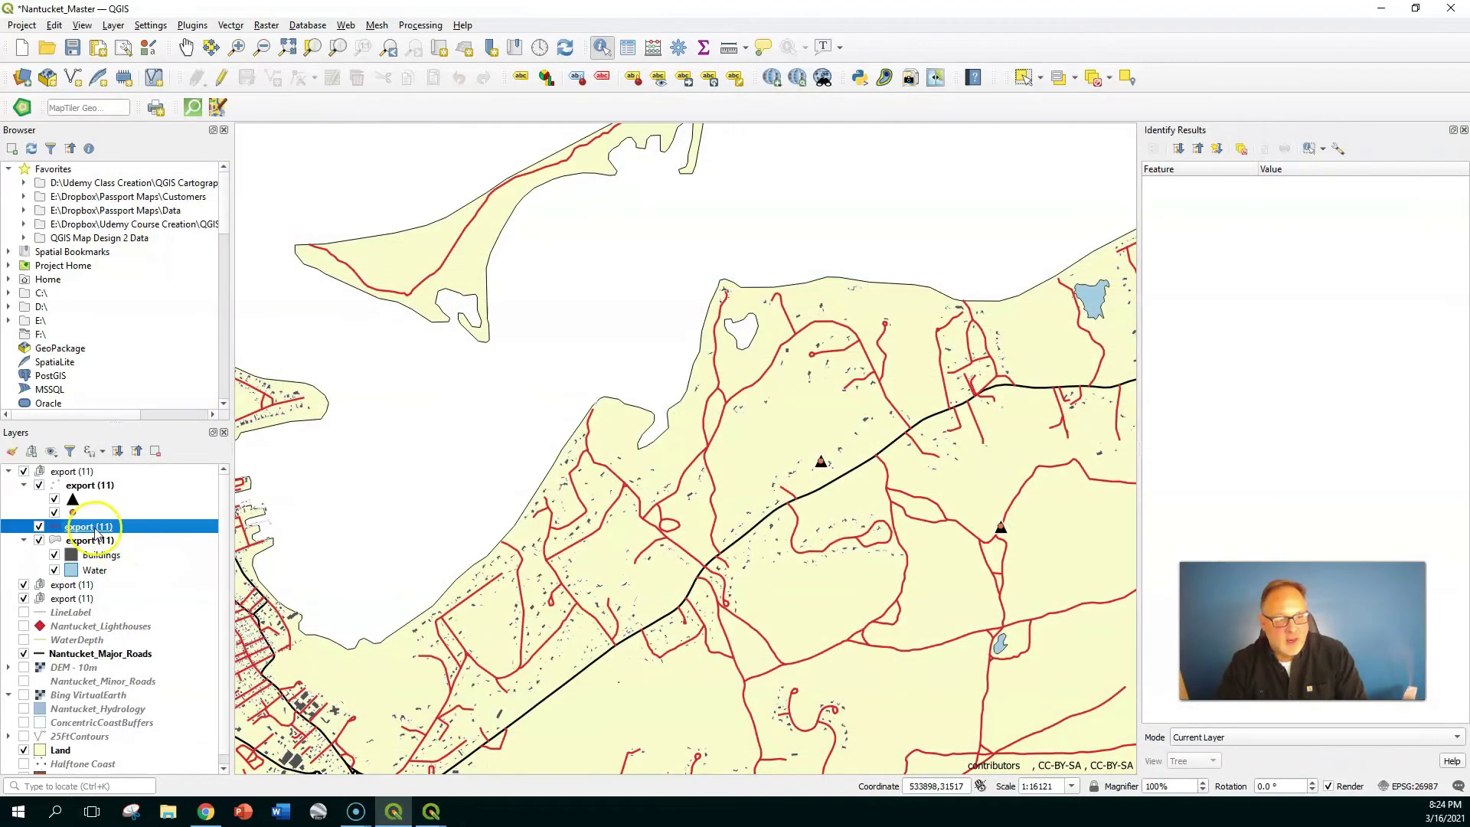
# Step: Examine the highway column's values down the whole attribute table of the line export (11) layer
pyautogui.rightClick(96, 534)
pyautogui.click(178, 377)
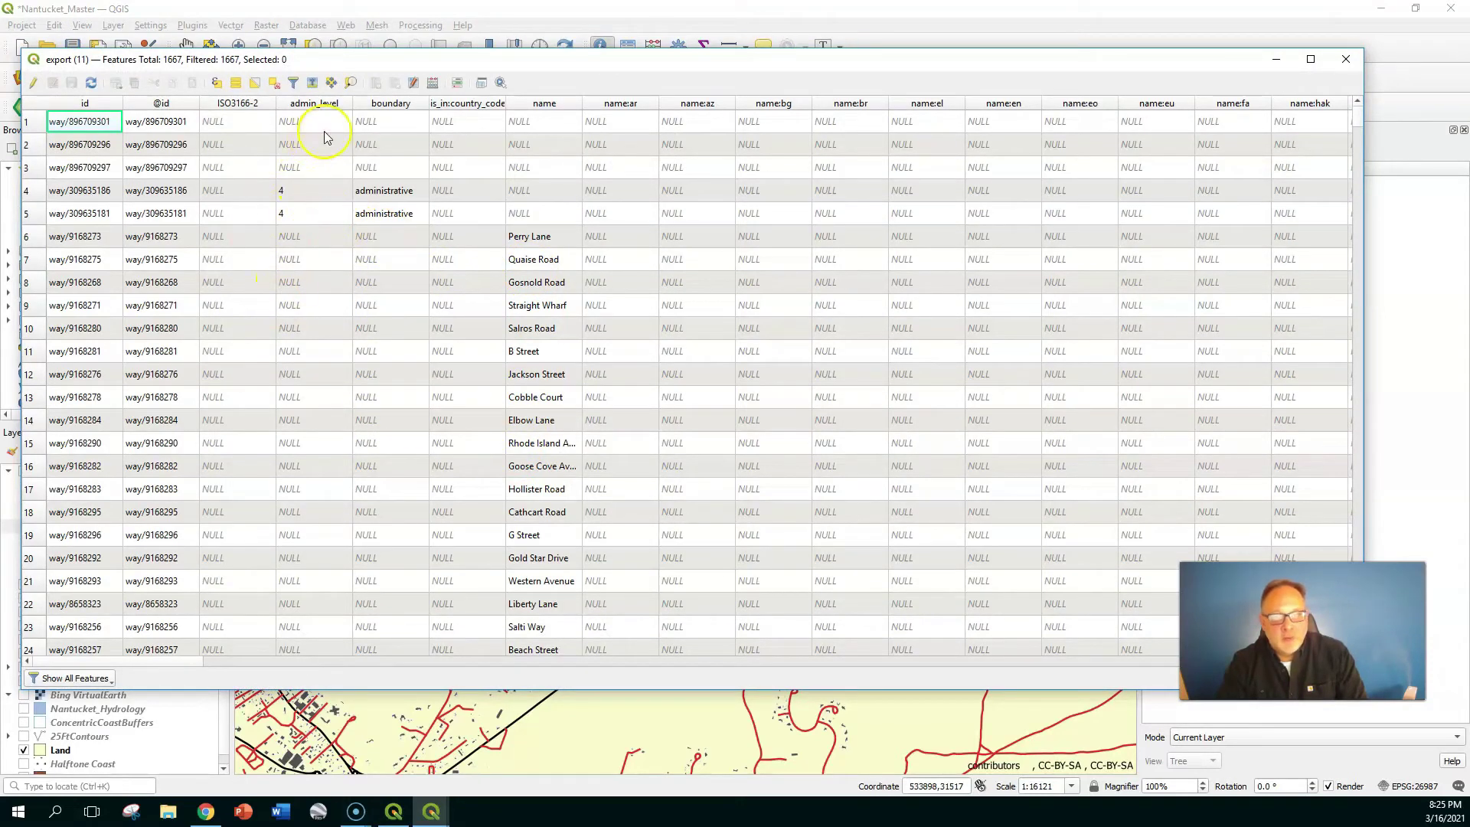
pyautogui.moveTo(237, 664); pyautogui.dragTo(1176, 738)
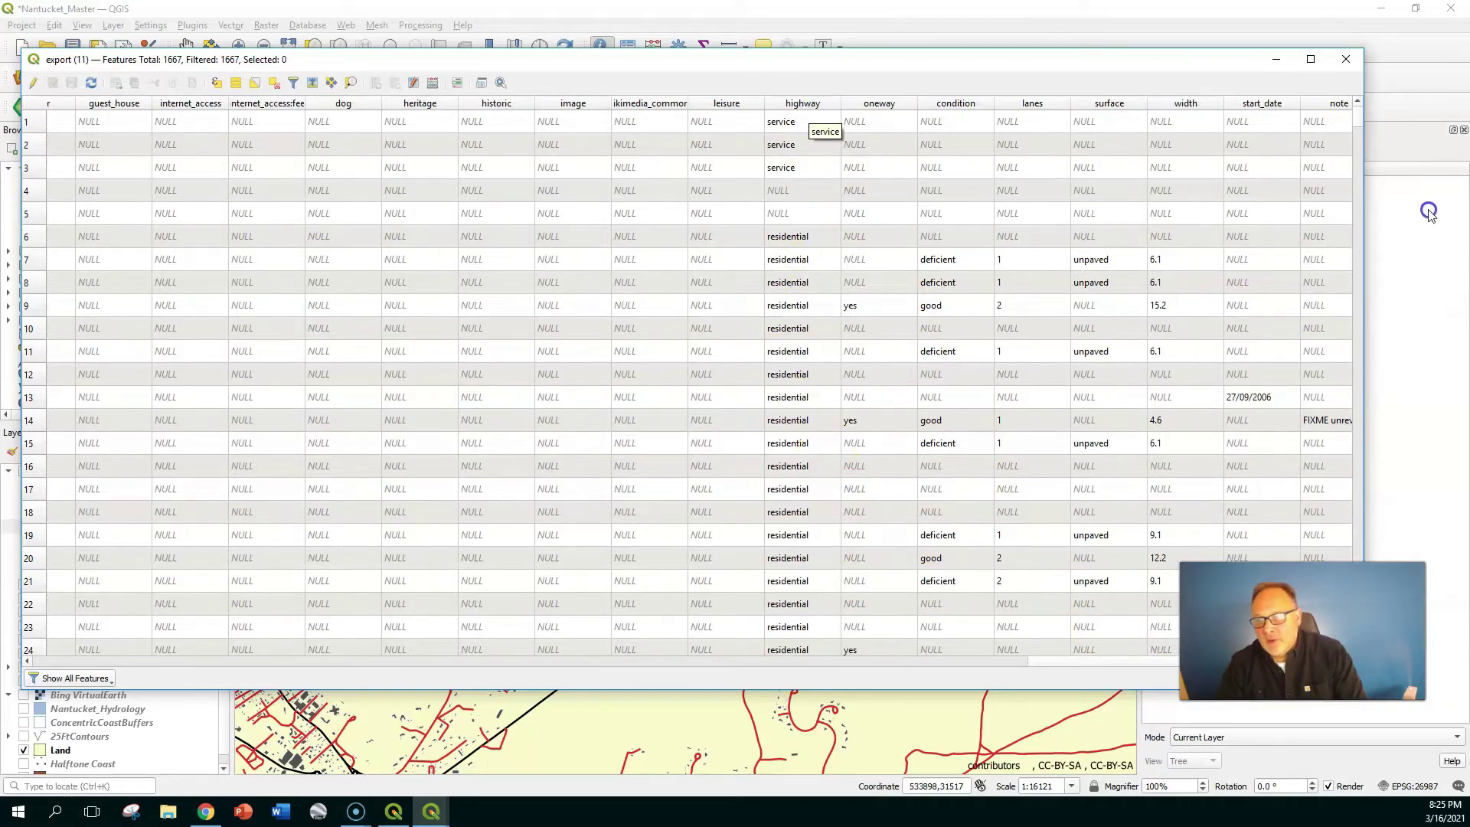
pyautogui.moveTo(1360, 117); pyautogui.dragTo(1388, 654)
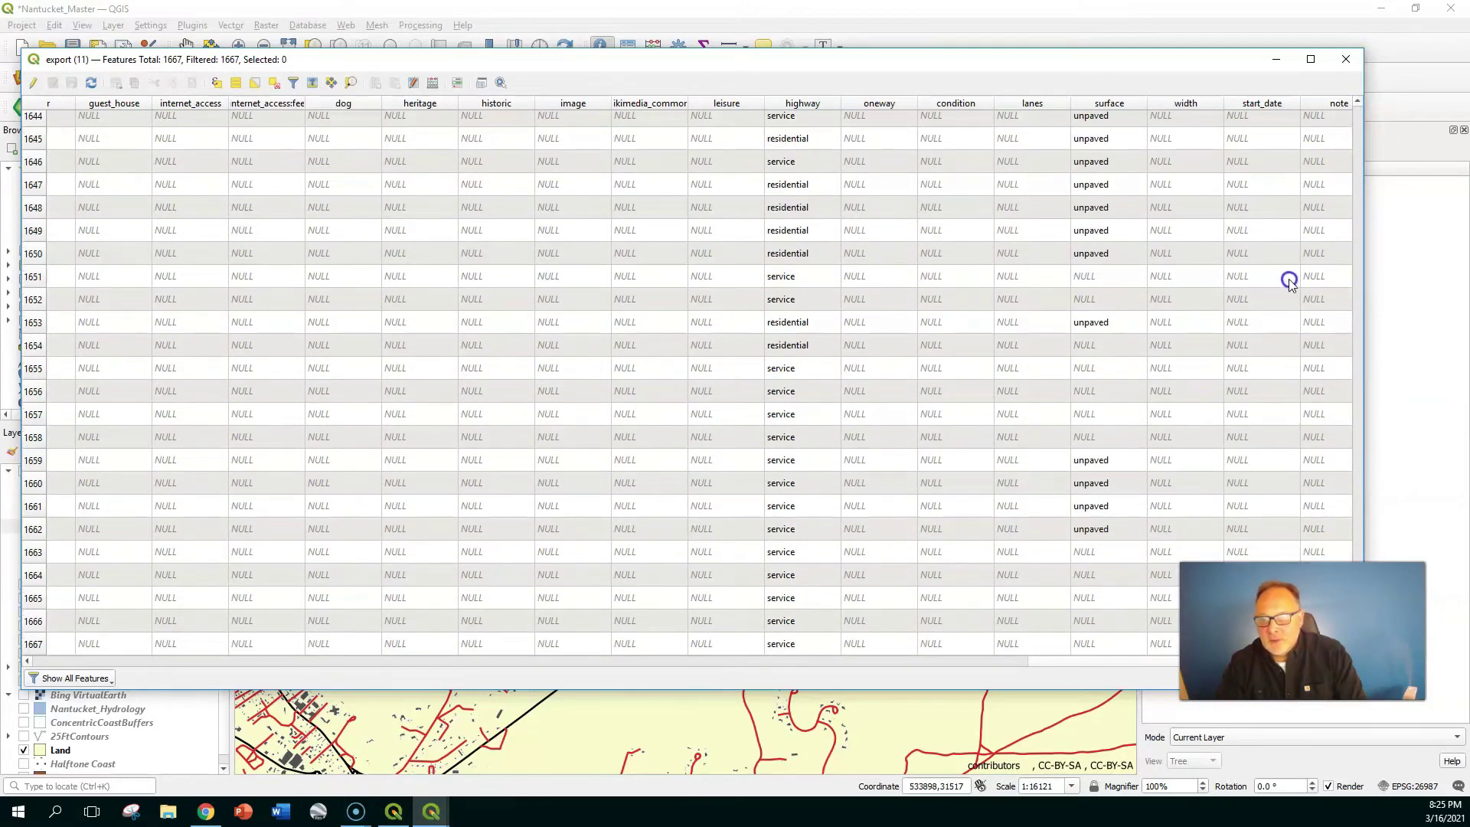
pyautogui.click(1286, 69)
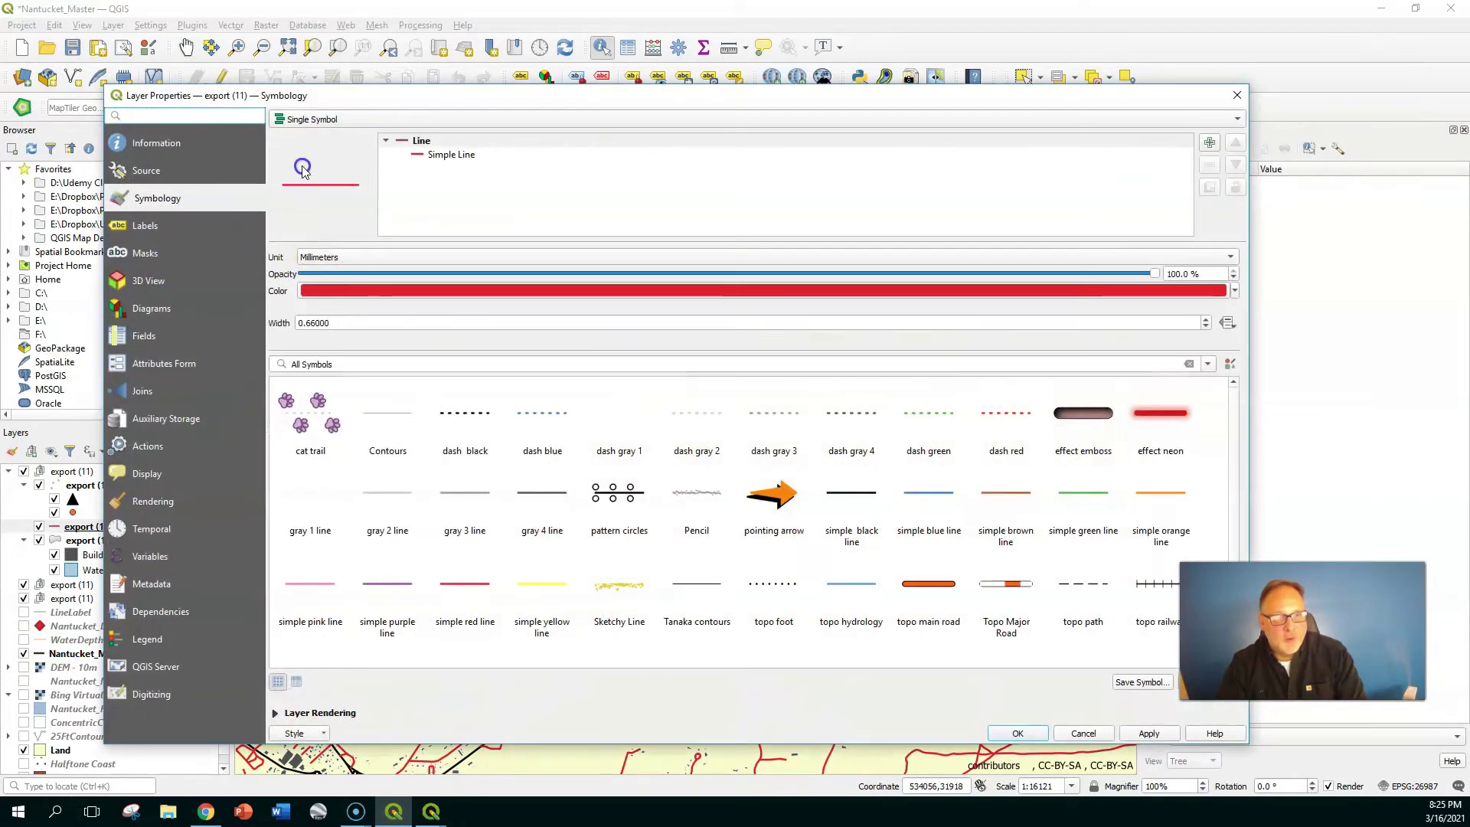
# Step: Switch the line export (11) layer to Rule-based symbology and label its rule Residential
pyautogui.click(329, 120)
pyautogui.press('Escape')
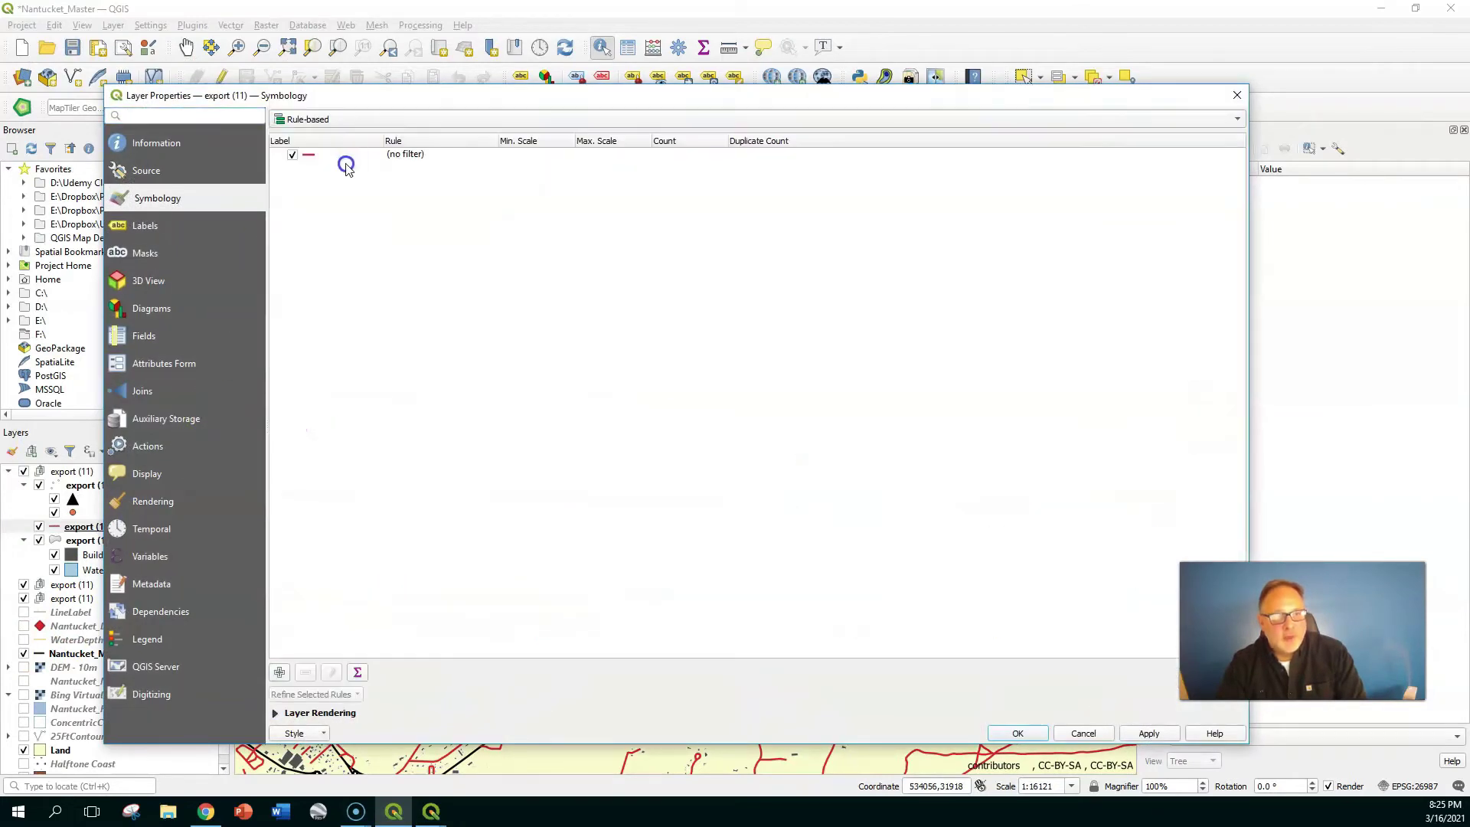
pyautogui.doubleClick(429, 157)
pyautogui.click(433, 110)
pyautogui.write('Resid')
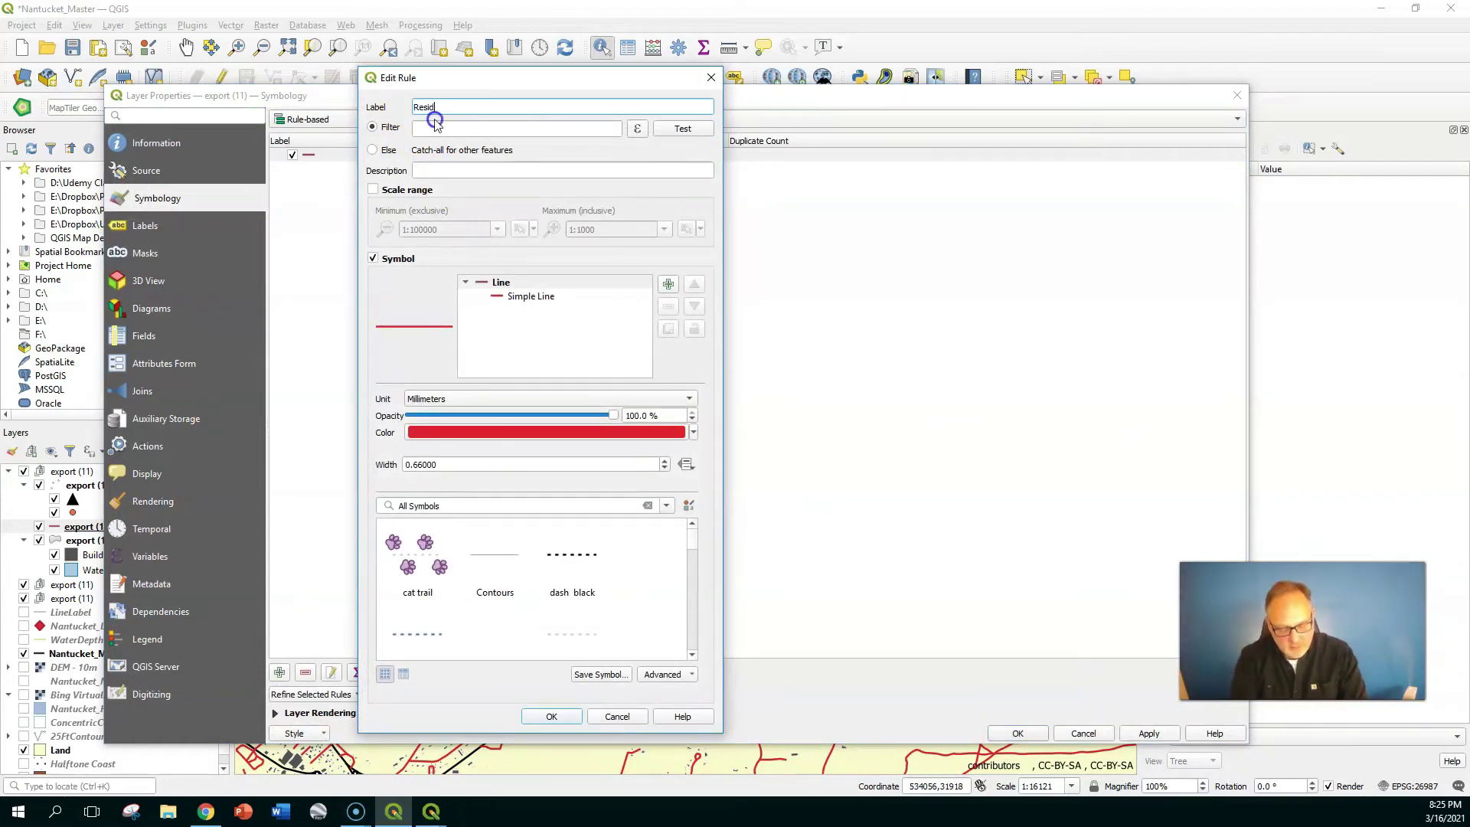
pyautogui.write('ential')
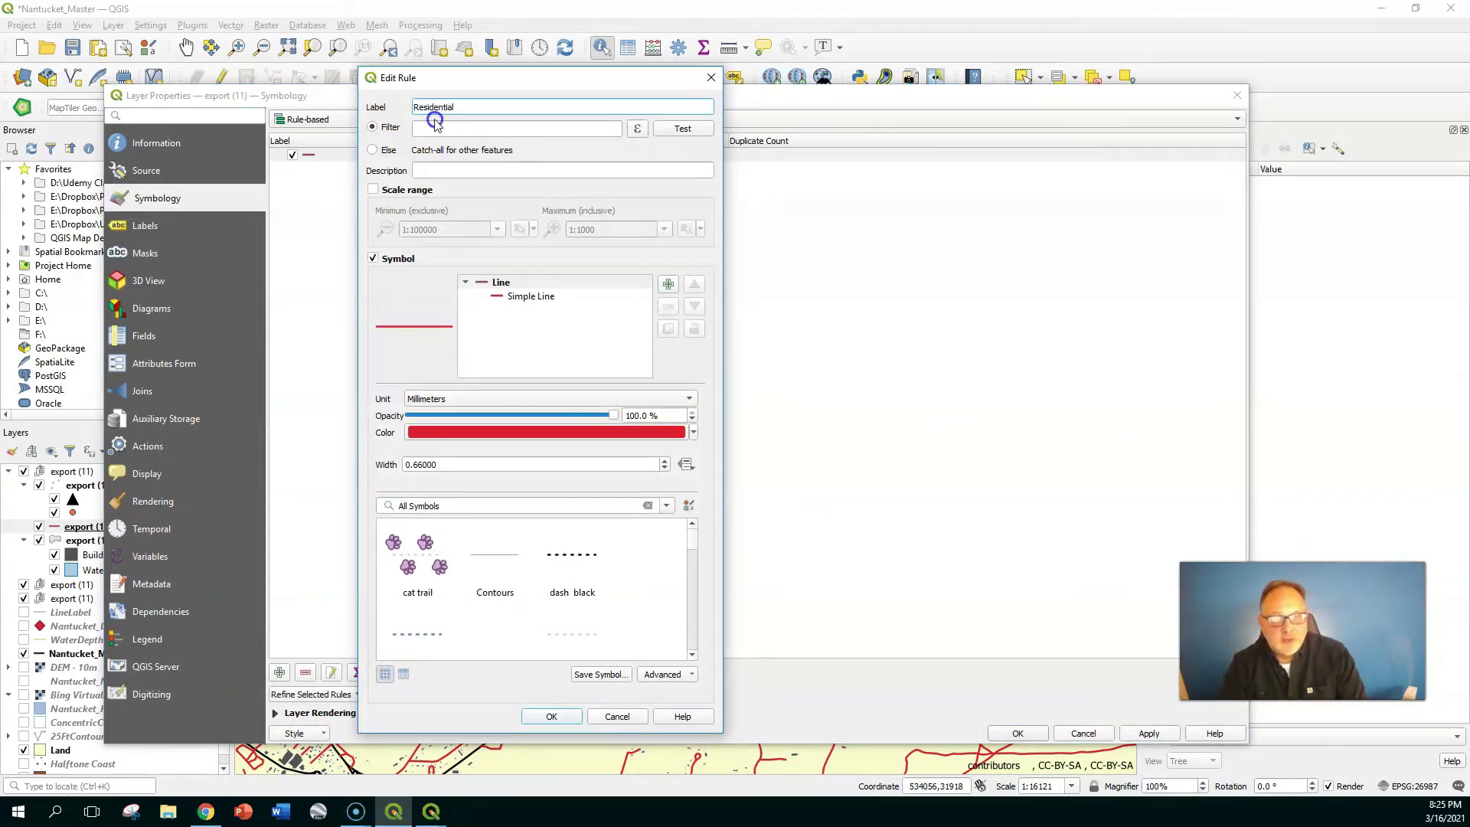
# Step: Filter the Residential rule with the expression "highway" = 'residential', using the layer's field list and unique values
pyautogui.click(637, 128)
pyautogui.click(772, 236)
pyautogui.moveTo(896, 223); pyautogui.dragTo(877, 534)
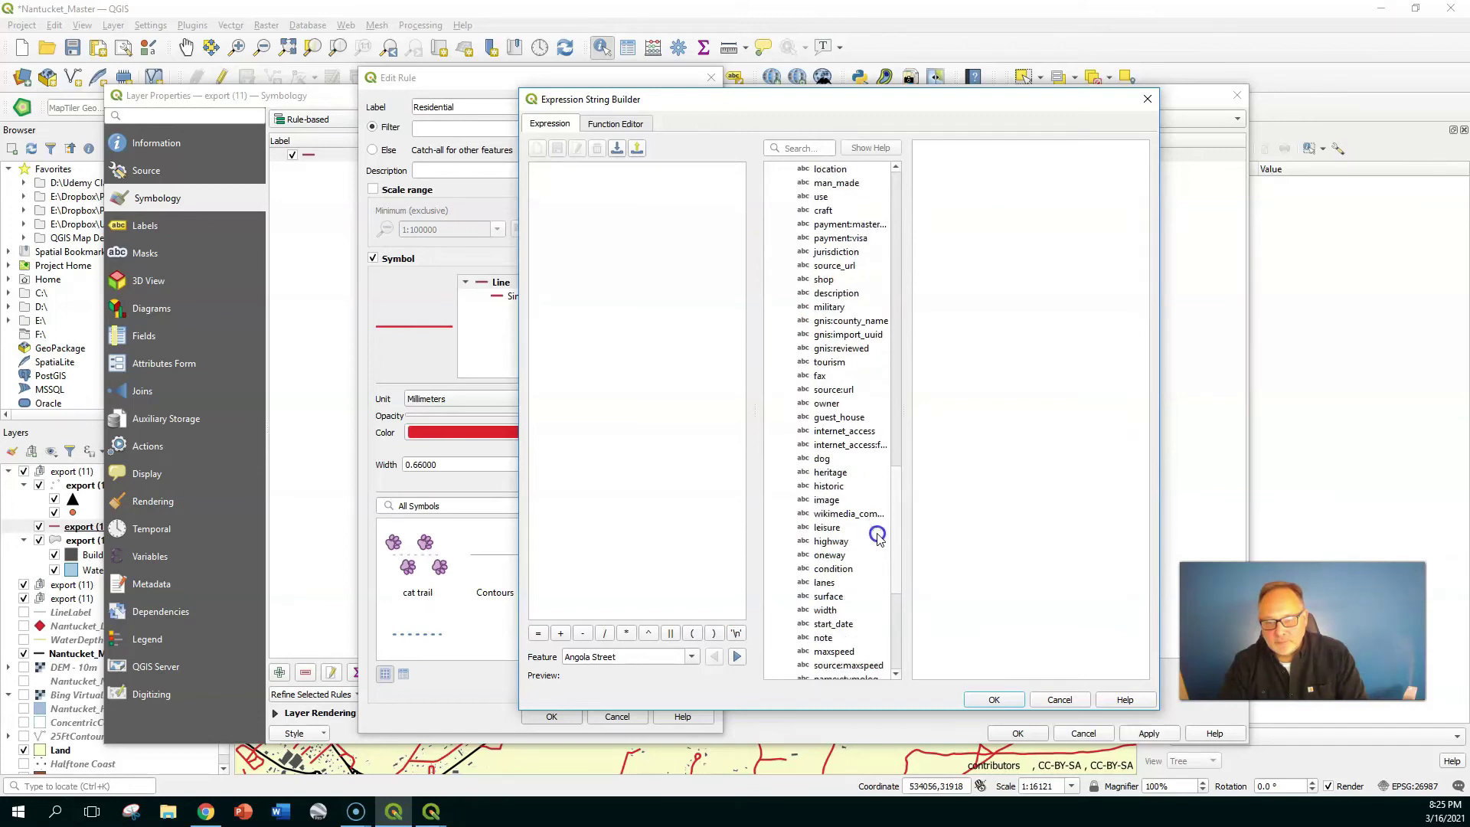
pyautogui.click(835, 541)
pyautogui.doubleClick(835, 541)
pyautogui.click(539, 633)
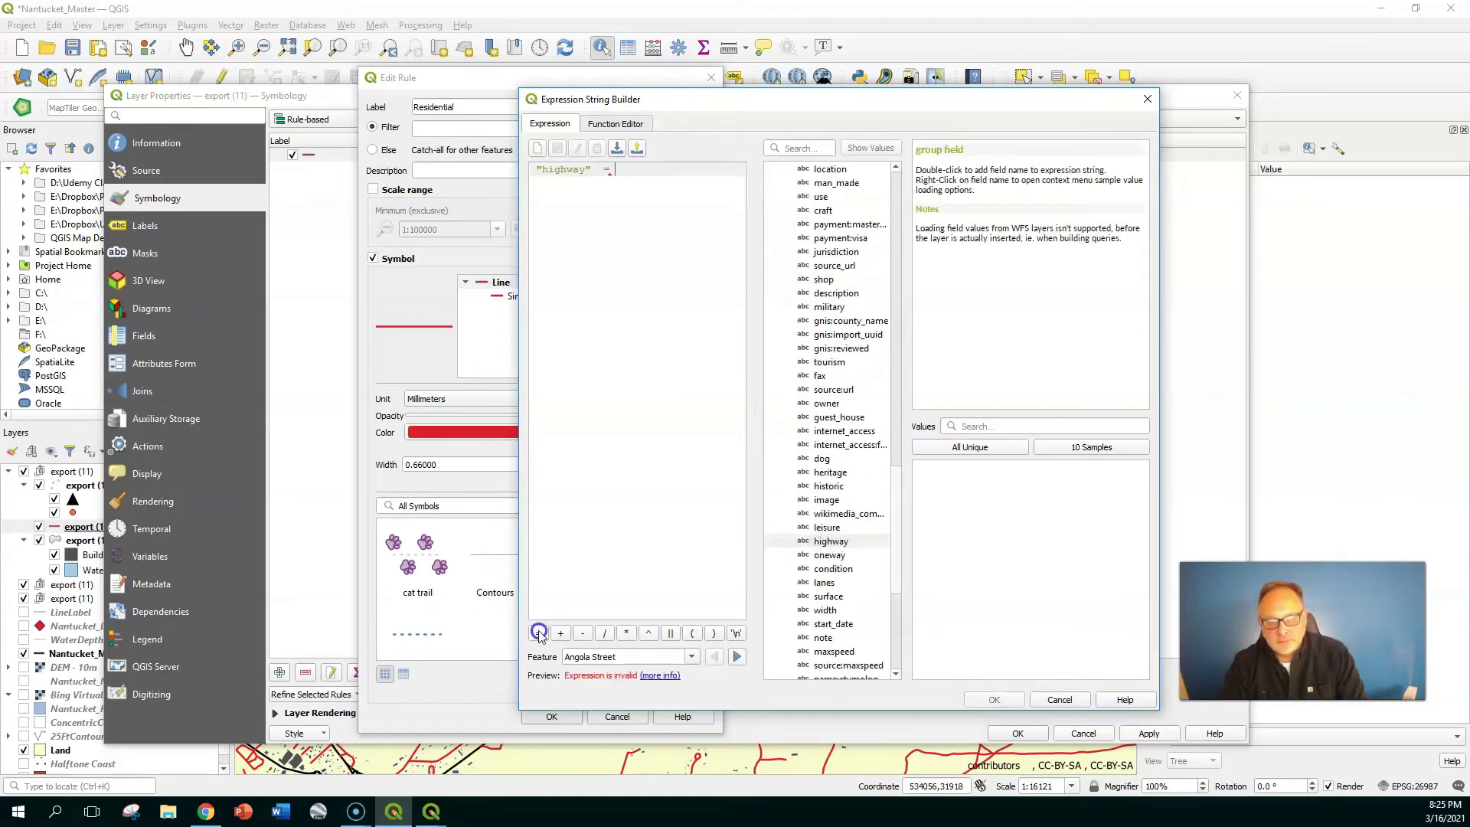
pyautogui.click(949, 450)
pyautogui.doubleClick(936, 478)
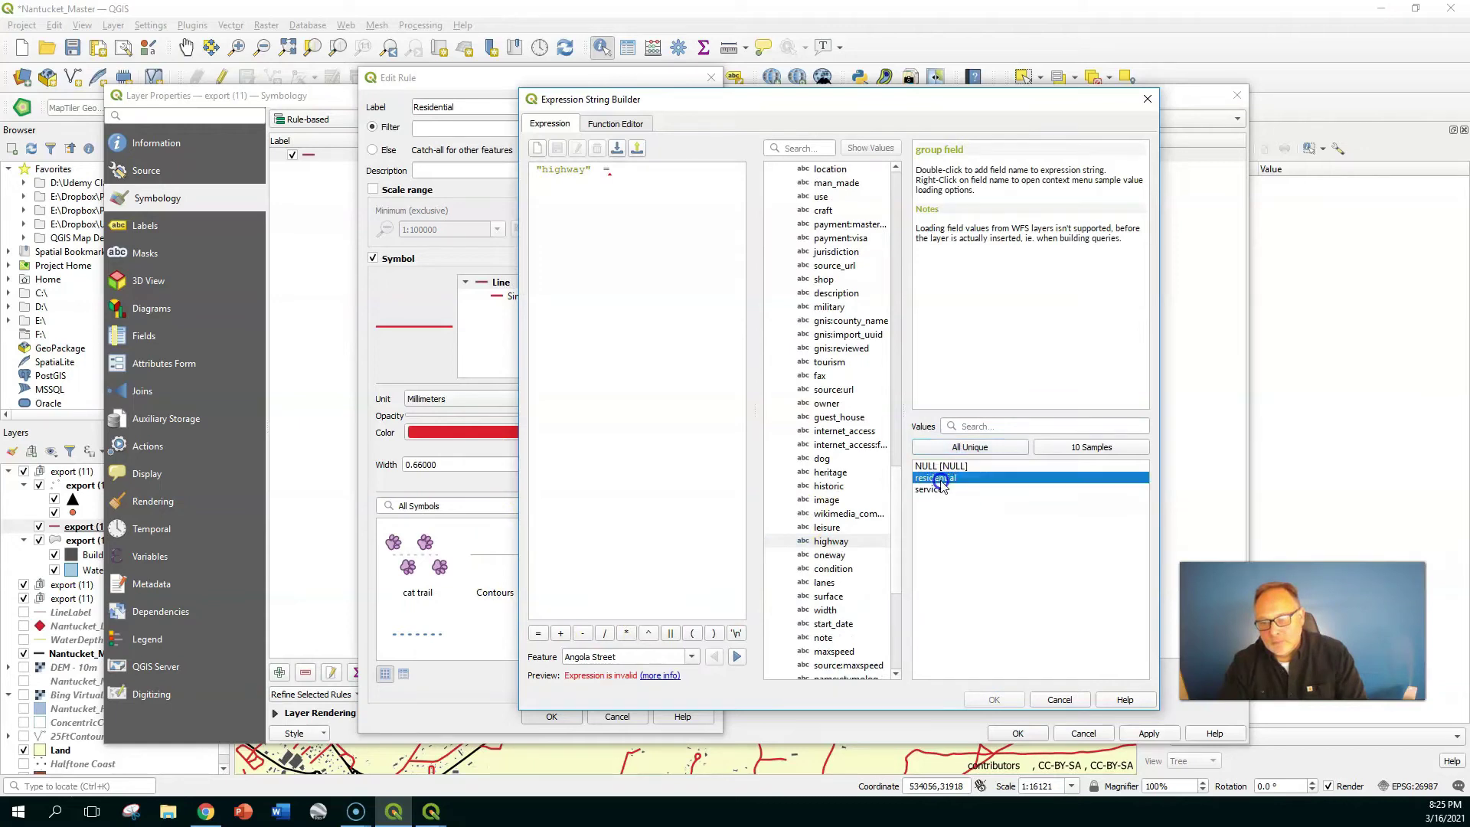
pyautogui.click(994, 699)
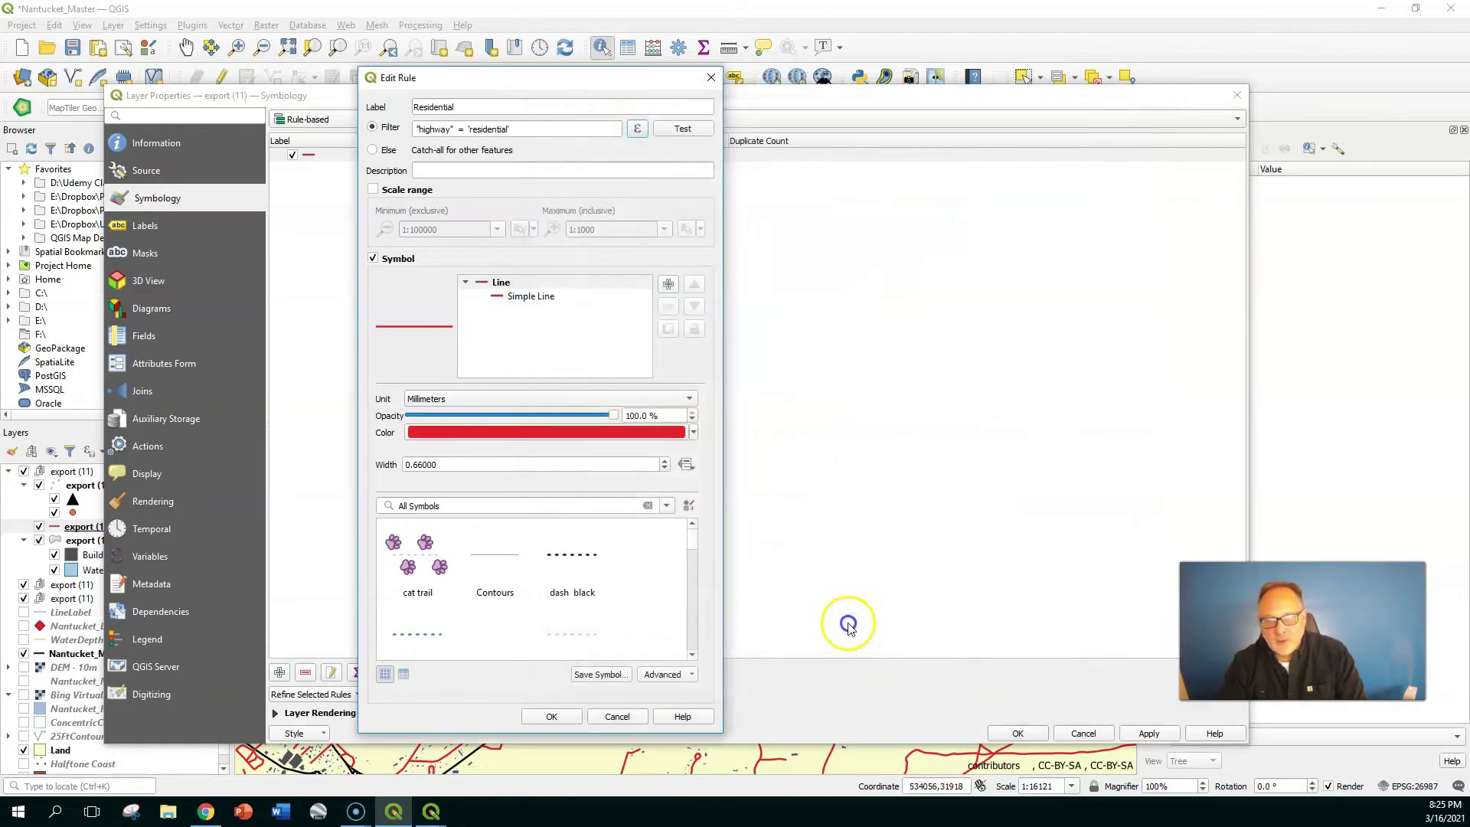
# Step: Give the Residential rule the gray 3 line symbol and apply the symbology to the layer
pyautogui.moveTo(691, 541); pyautogui.dragTo(680, 571)
pyautogui.click(597, 613)
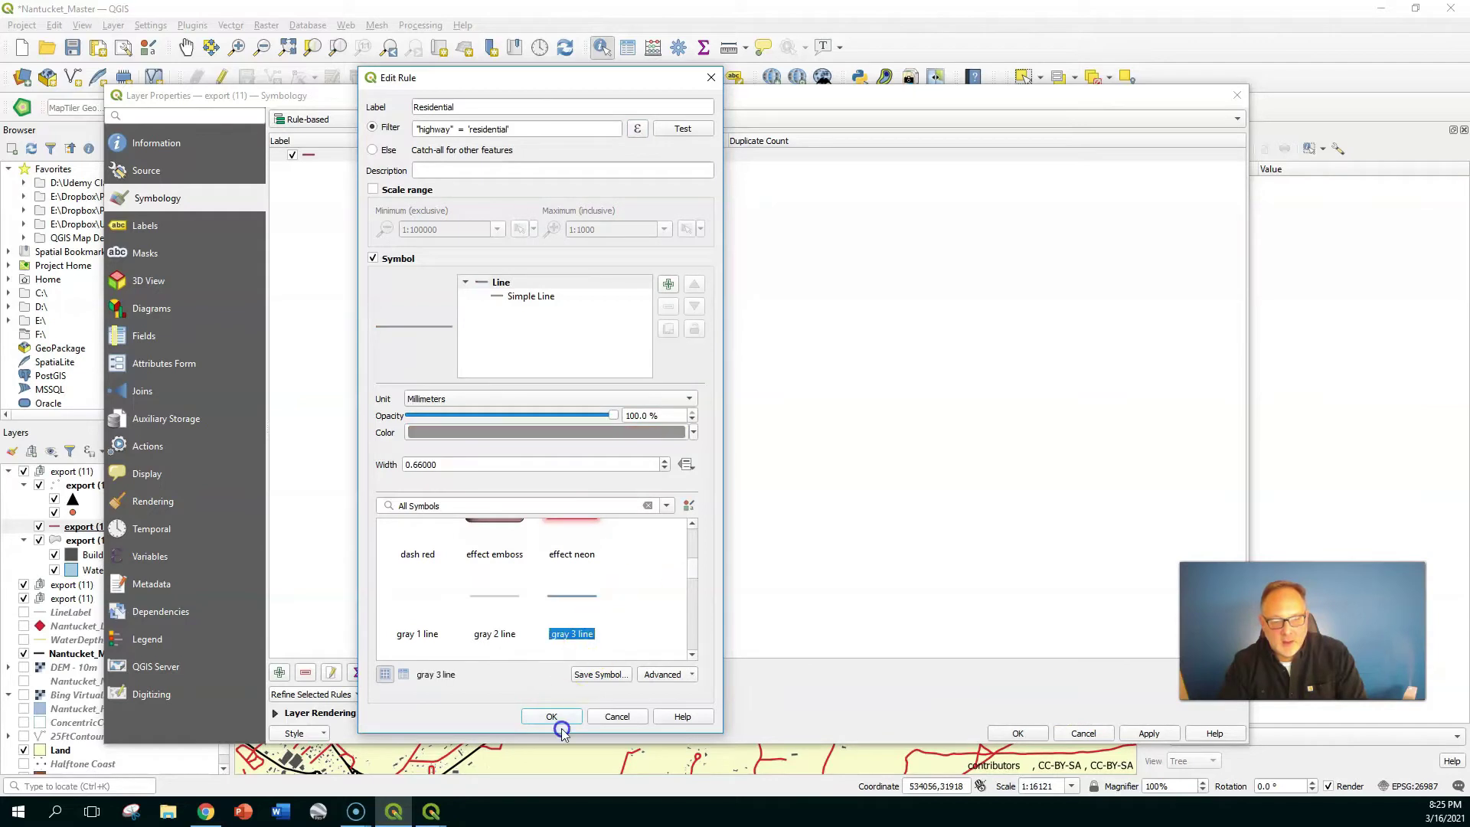
pyautogui.click(562, 729)
pyautogui.click(1138, 734)
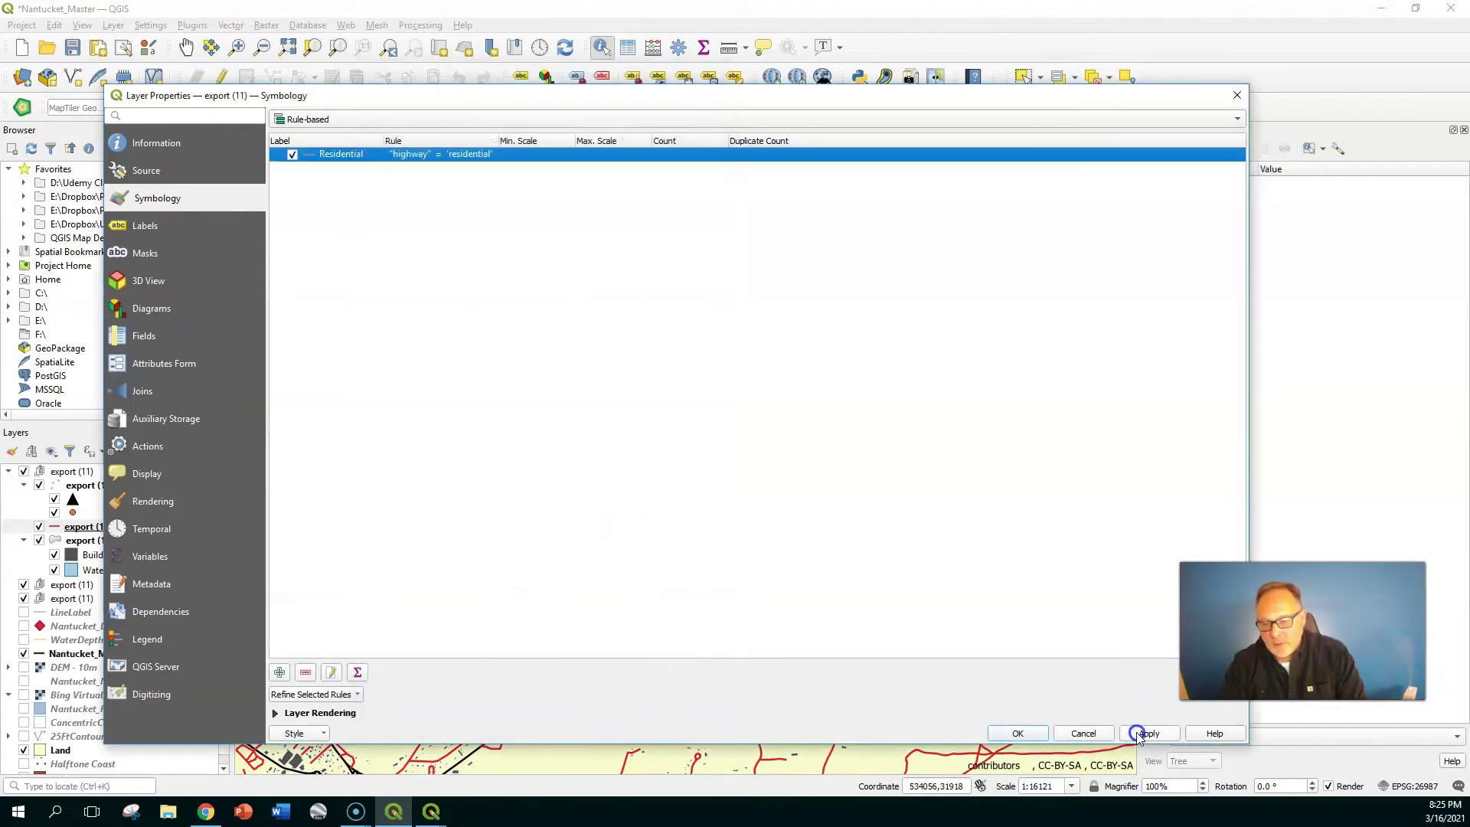
pyautogui.click(1021, 735)
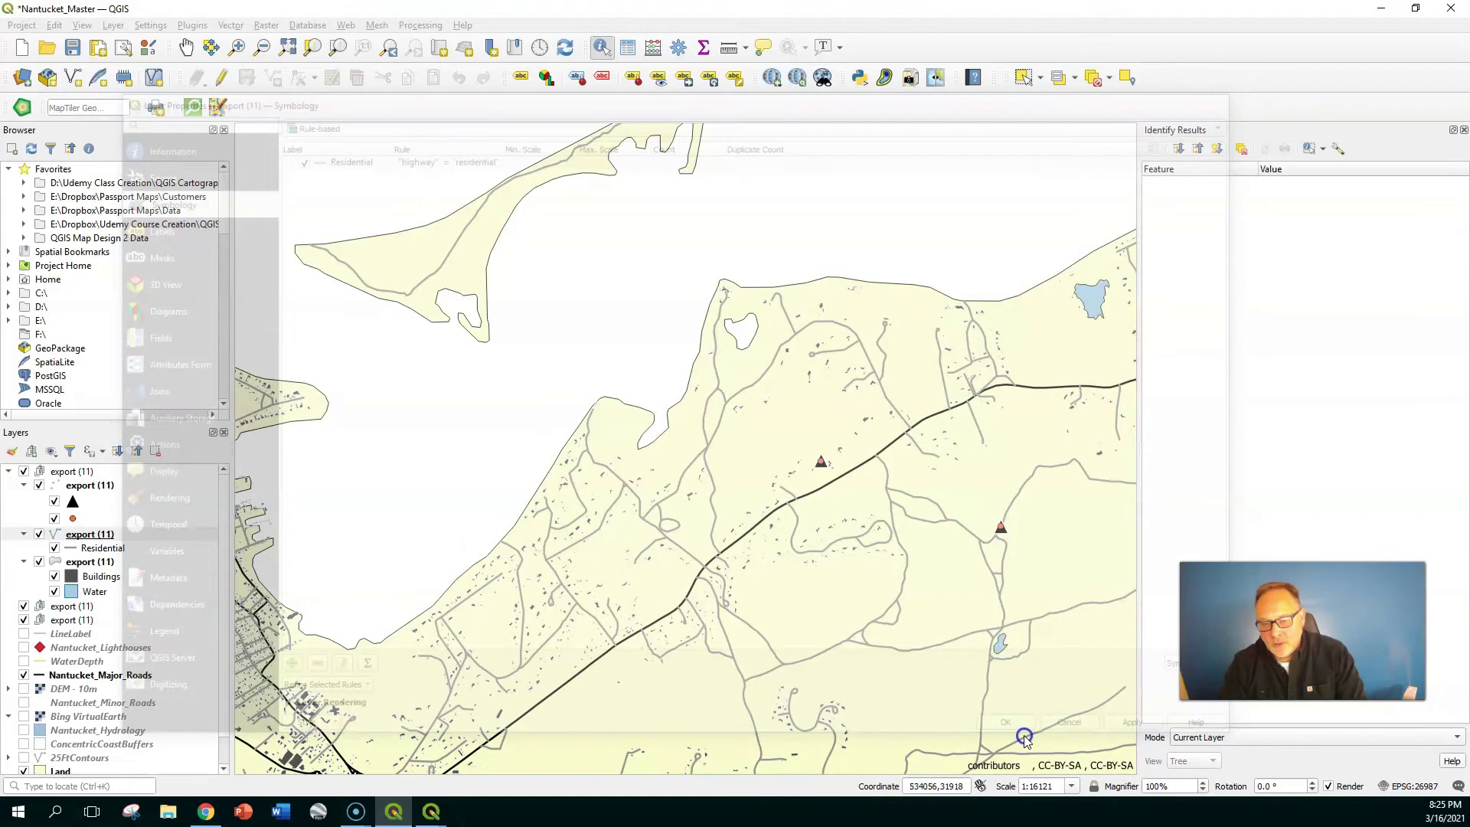
# Step: Show the town area with its residential roads and hide the Nantucket_Major_Roads layer
pyautogui.scroll(-1, 656, 531)
pyautogui.moveTo(567, 651); pyautogui.dragTo(687, 450)
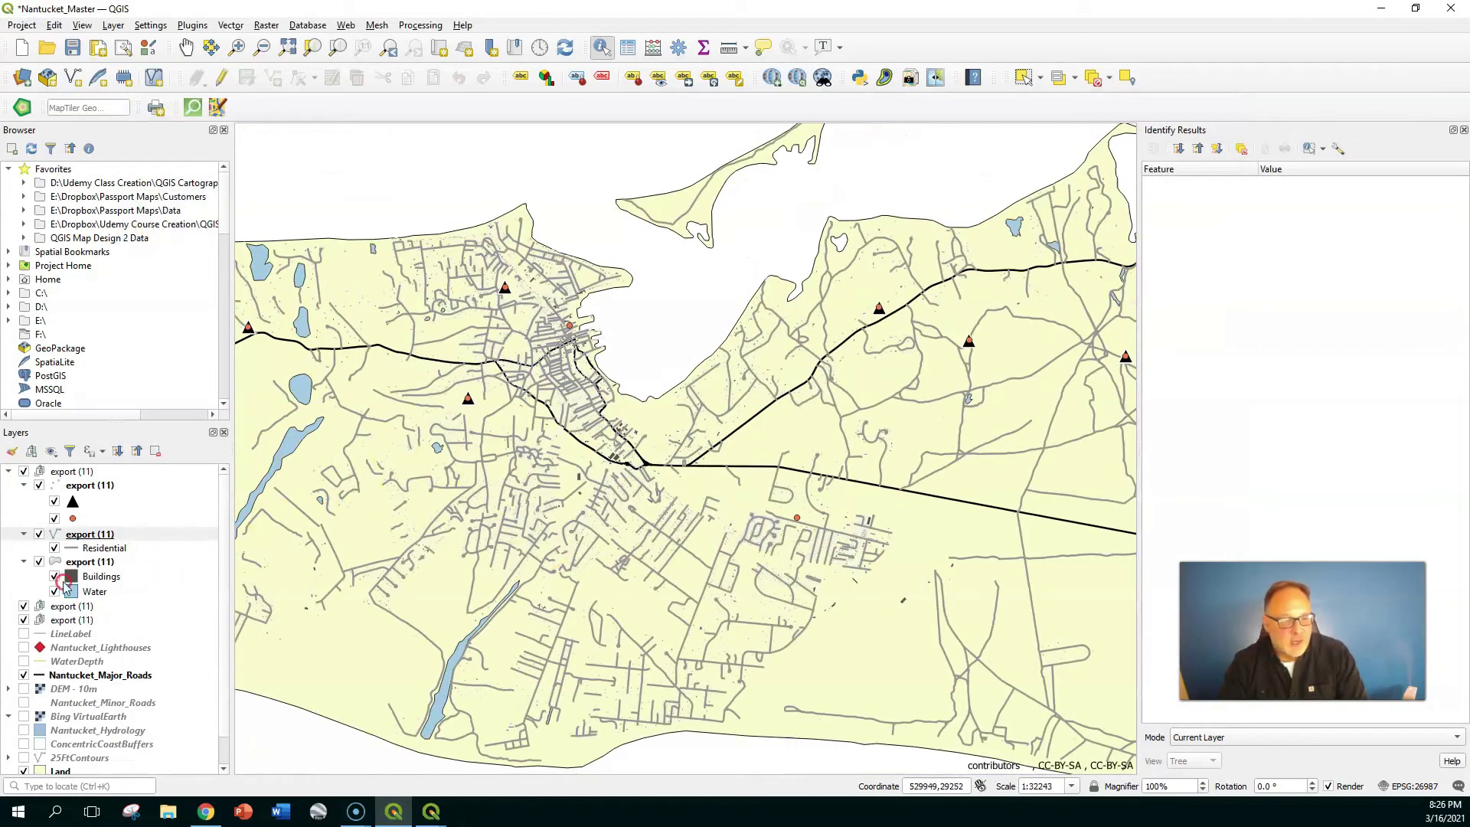
pyautogui.click(24, 675)
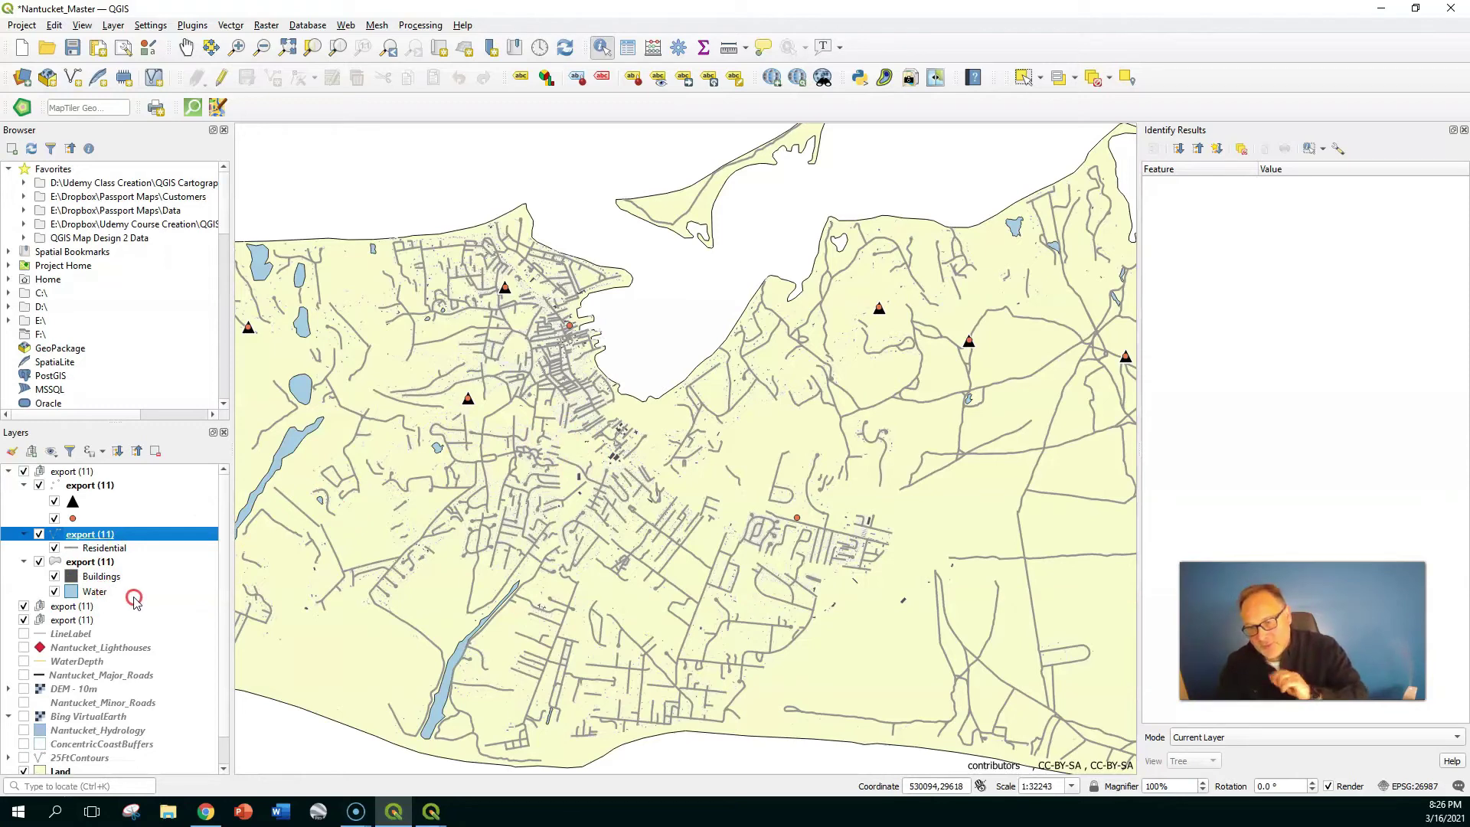
# Step: Start saving the line export (11) layer's style as a QGIS QML style file and look through the QML Styles folder
pyautogui.rightClick(95, 536)
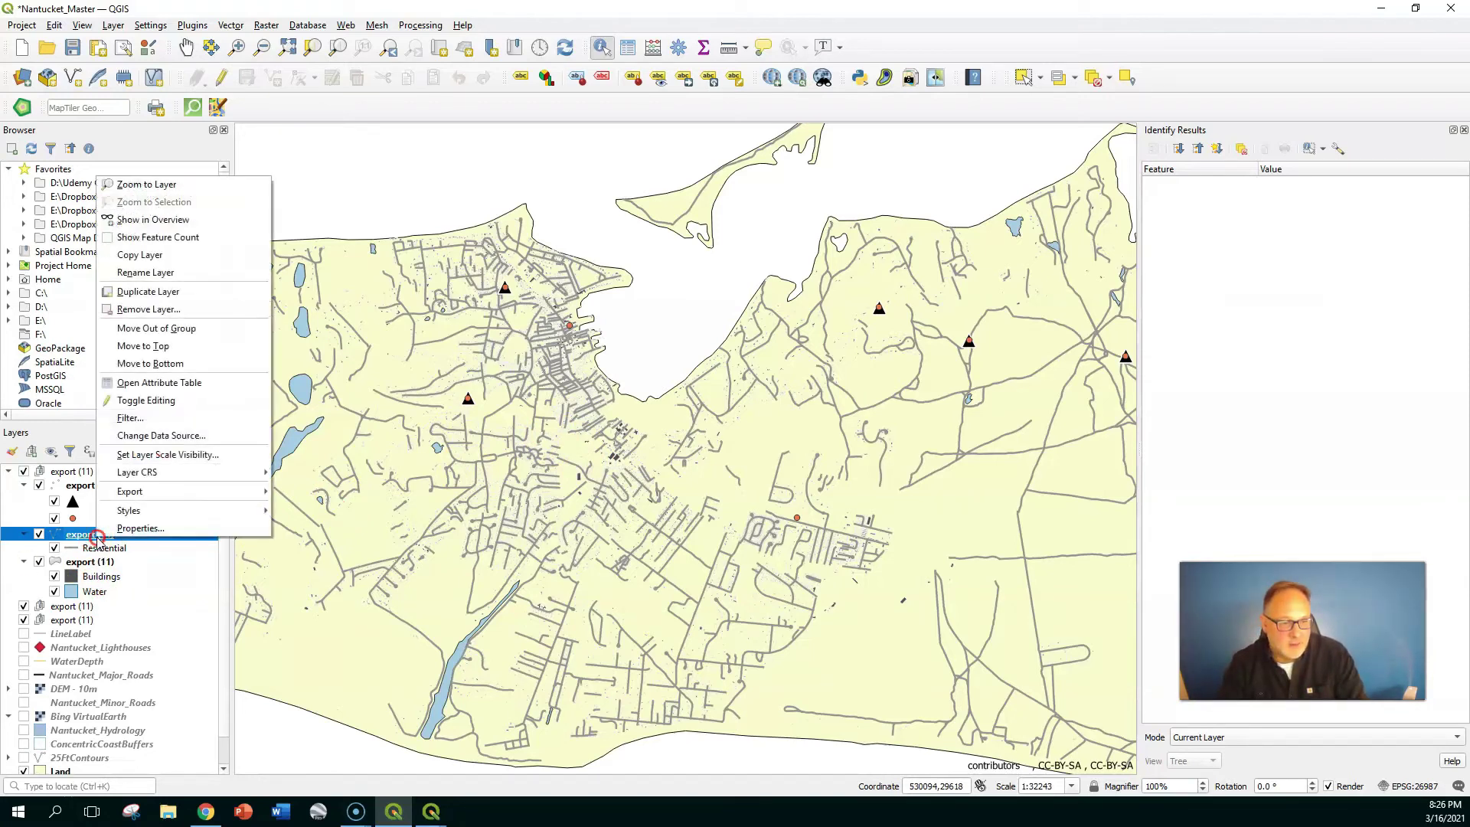
pyautogui.click(150, 528)
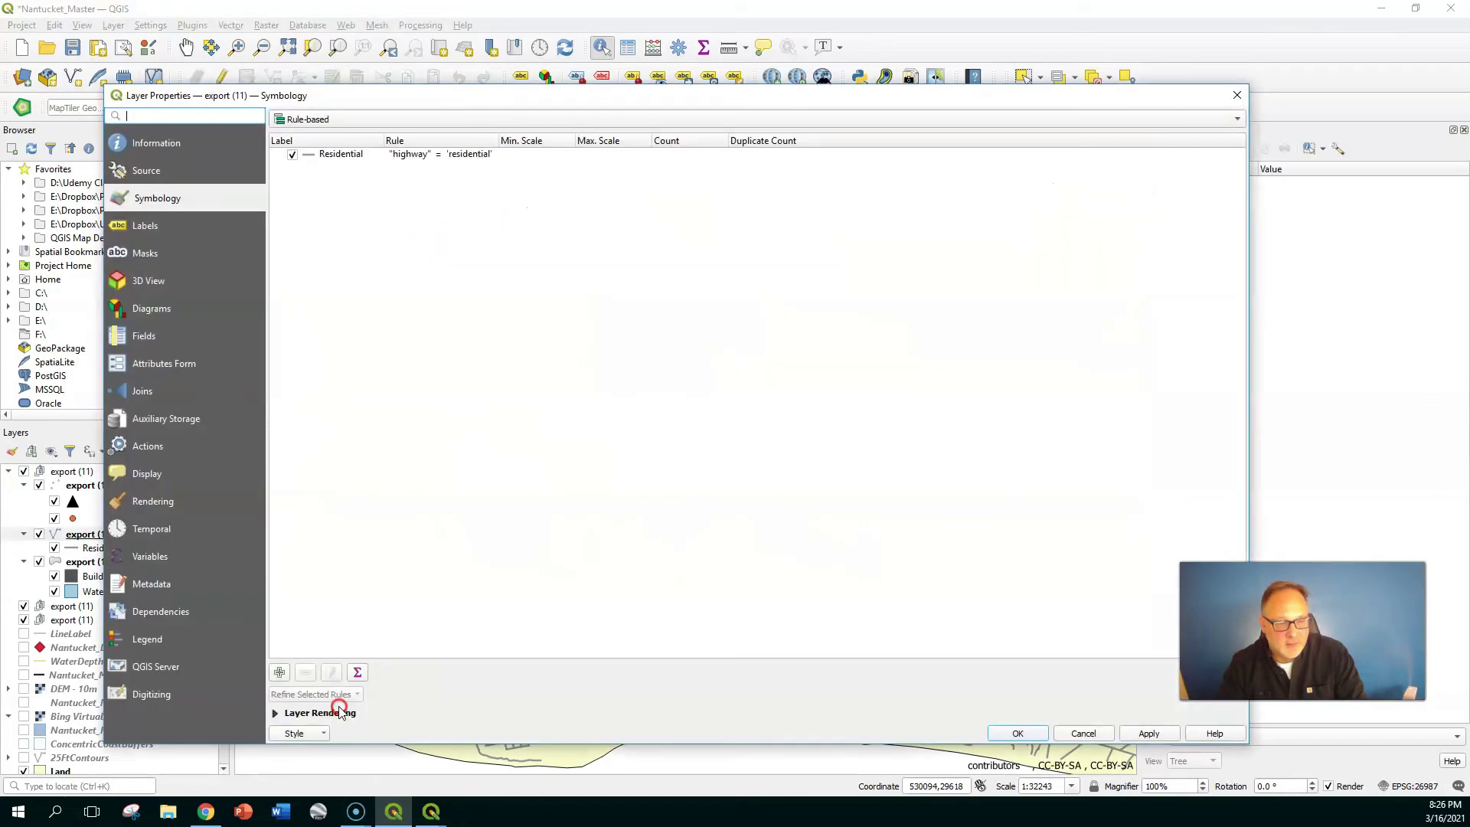
pyautogui.click(328, 731)
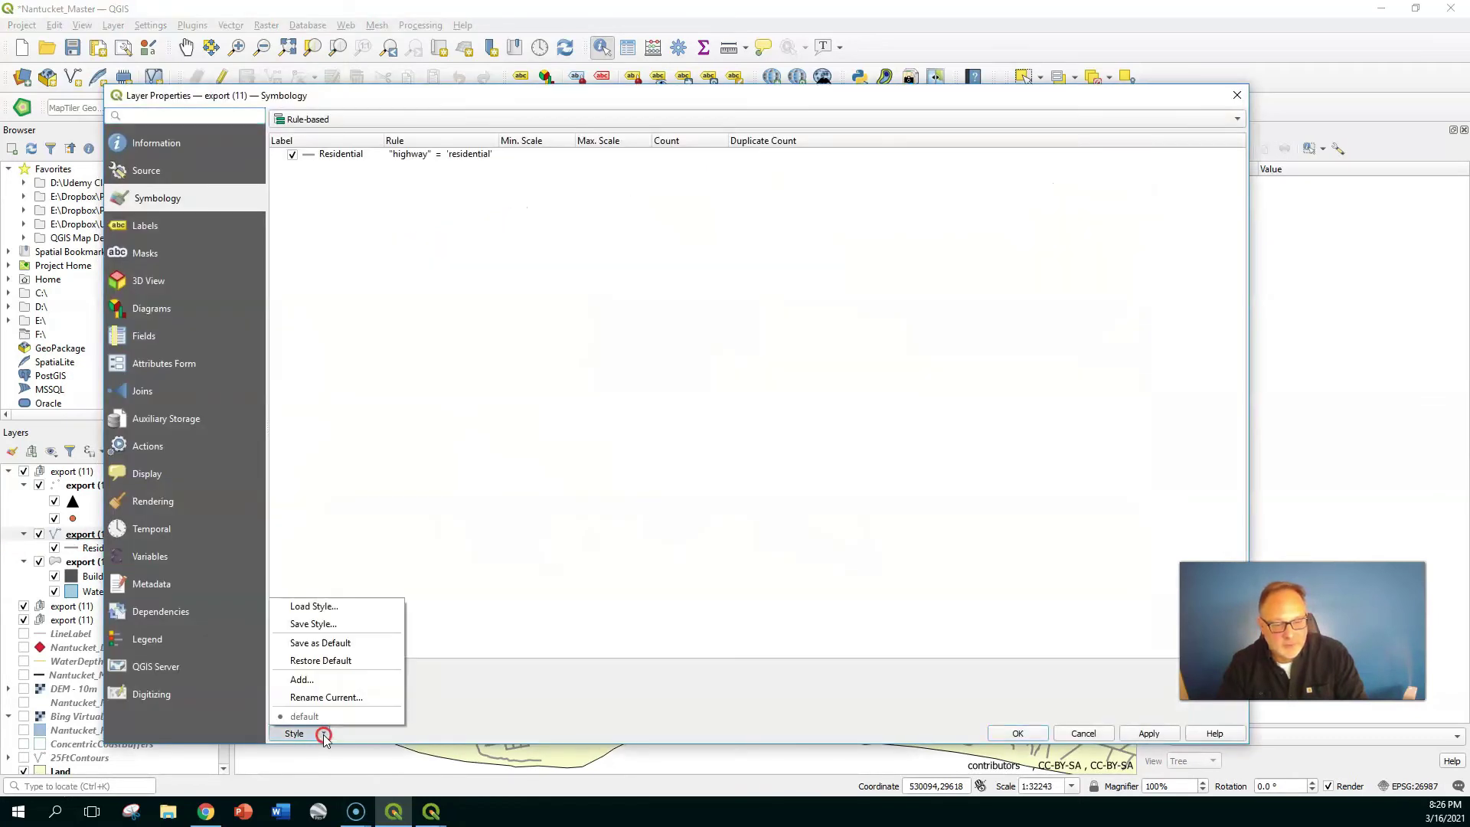
pyautogui.click(337, 627)
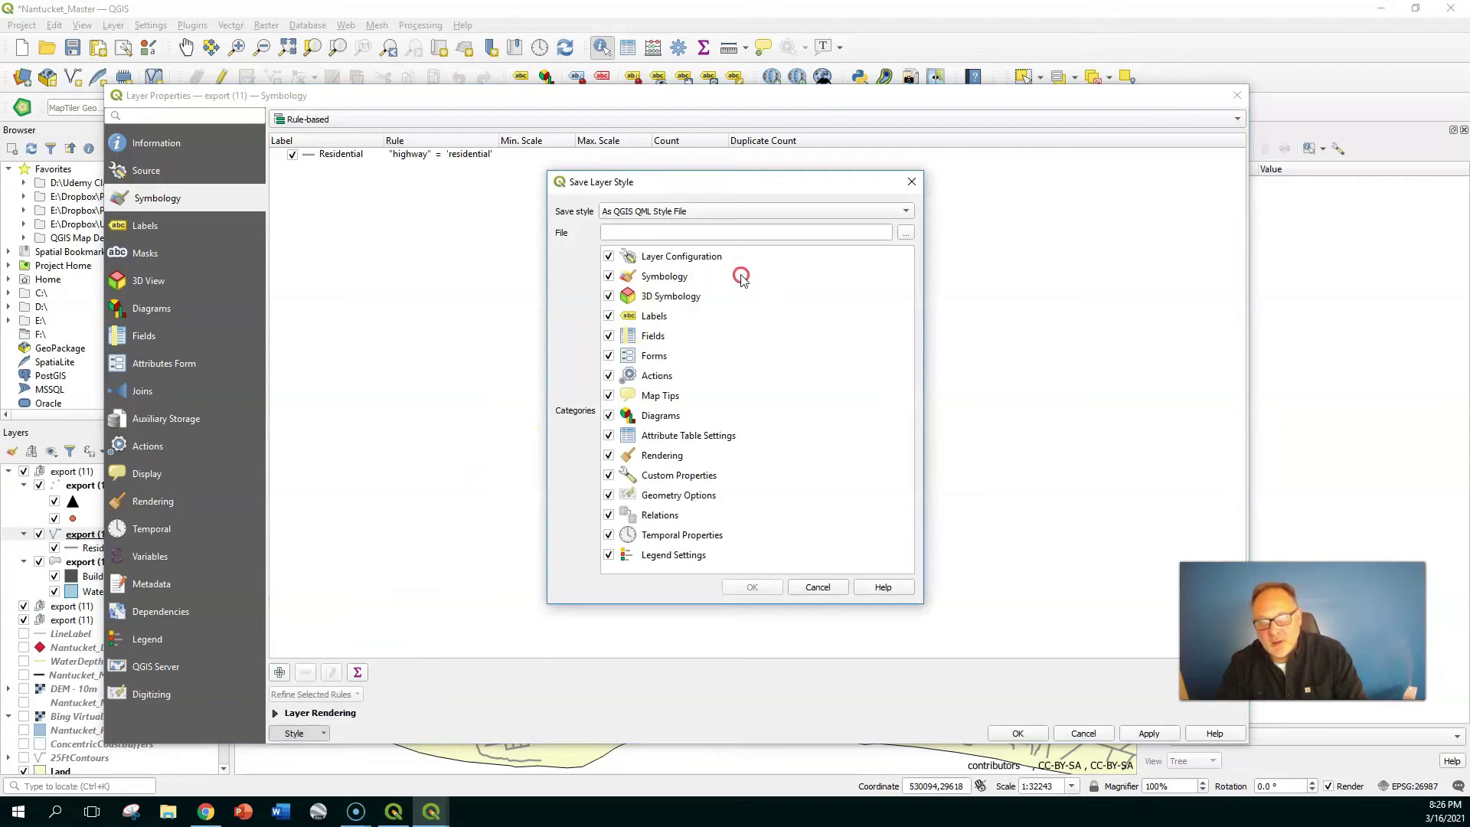
pyautogui.click(906, 236)
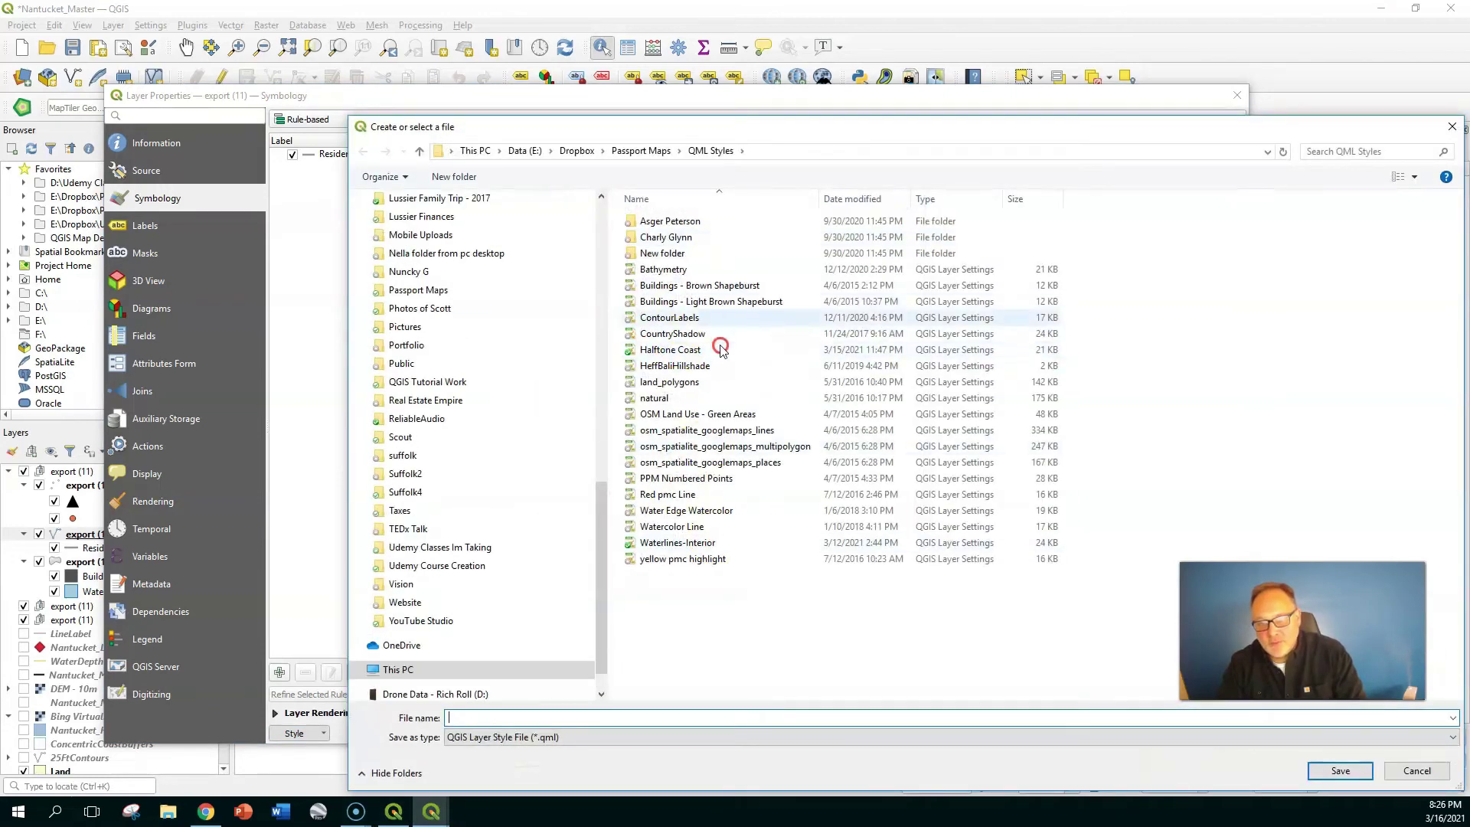
pyautogui.click(1417, 771)
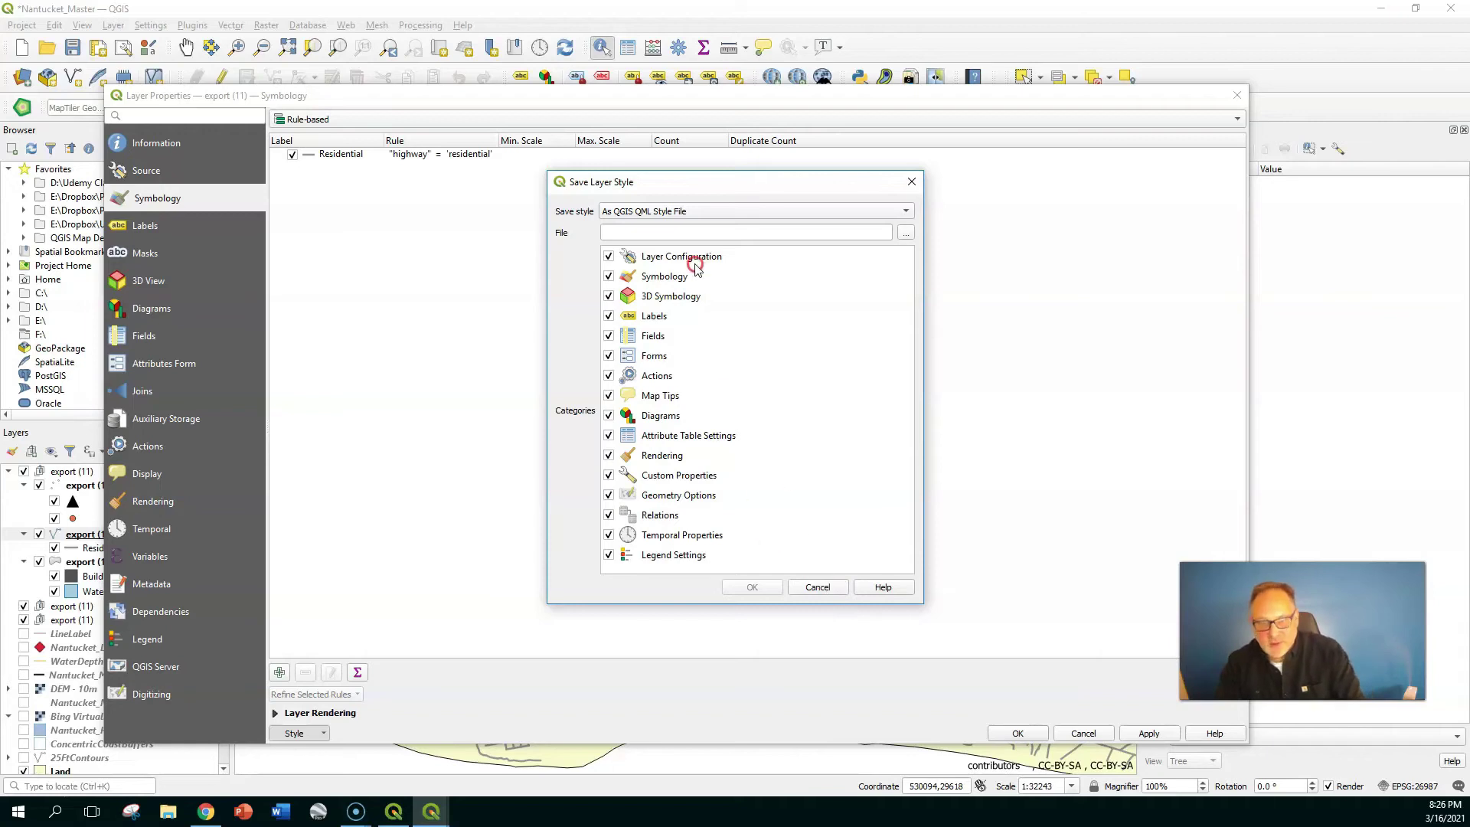
# Step: Save the layer style under the file name NanDemoJunk with all categories included, and close the layer properties
pyautogui.click(679, 234)
pyautogui.write('NanDemoJunk')
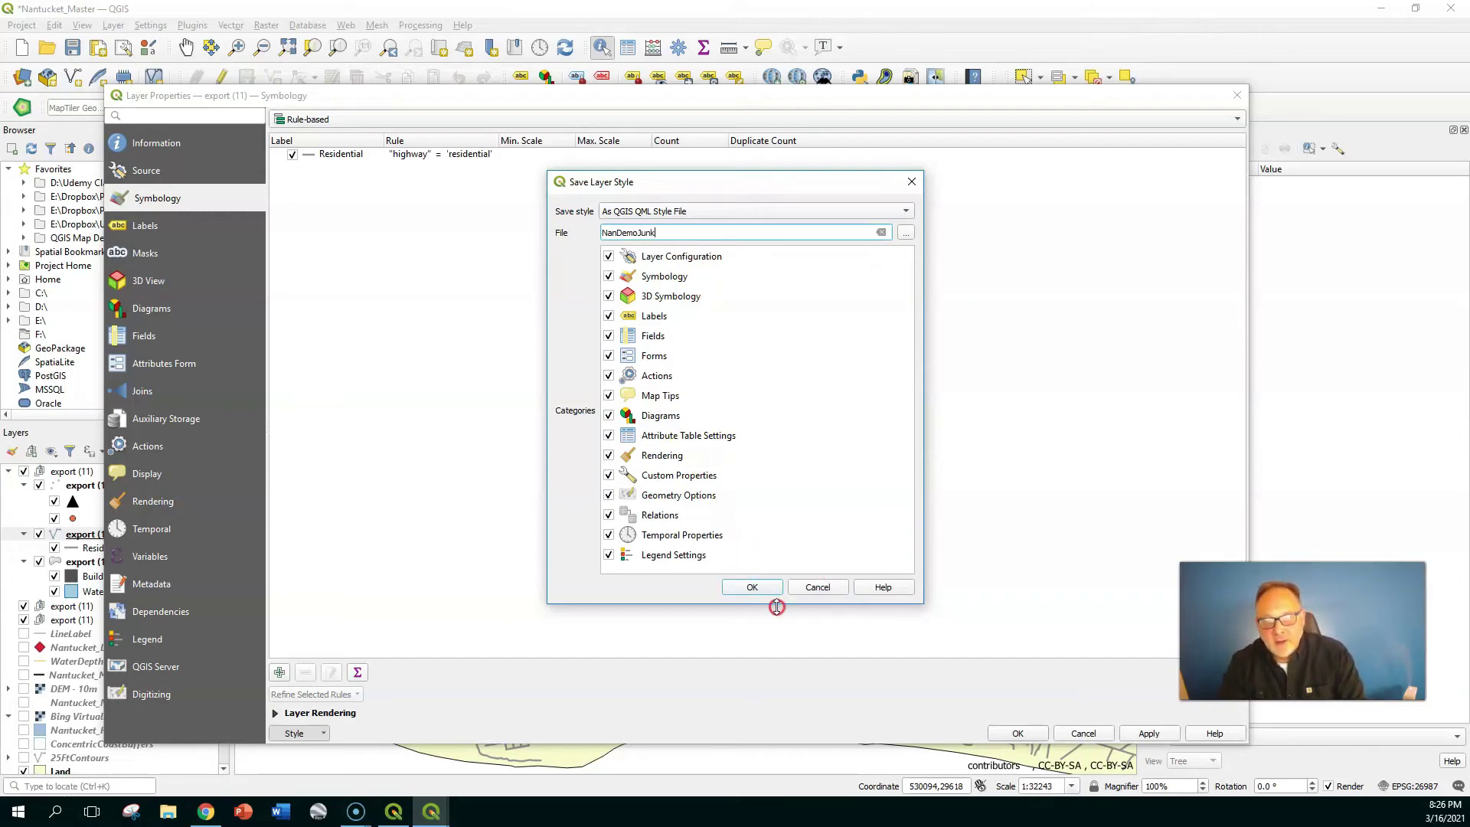
pyautogui.click(826, 426)
pyautogui.click(792, 552)
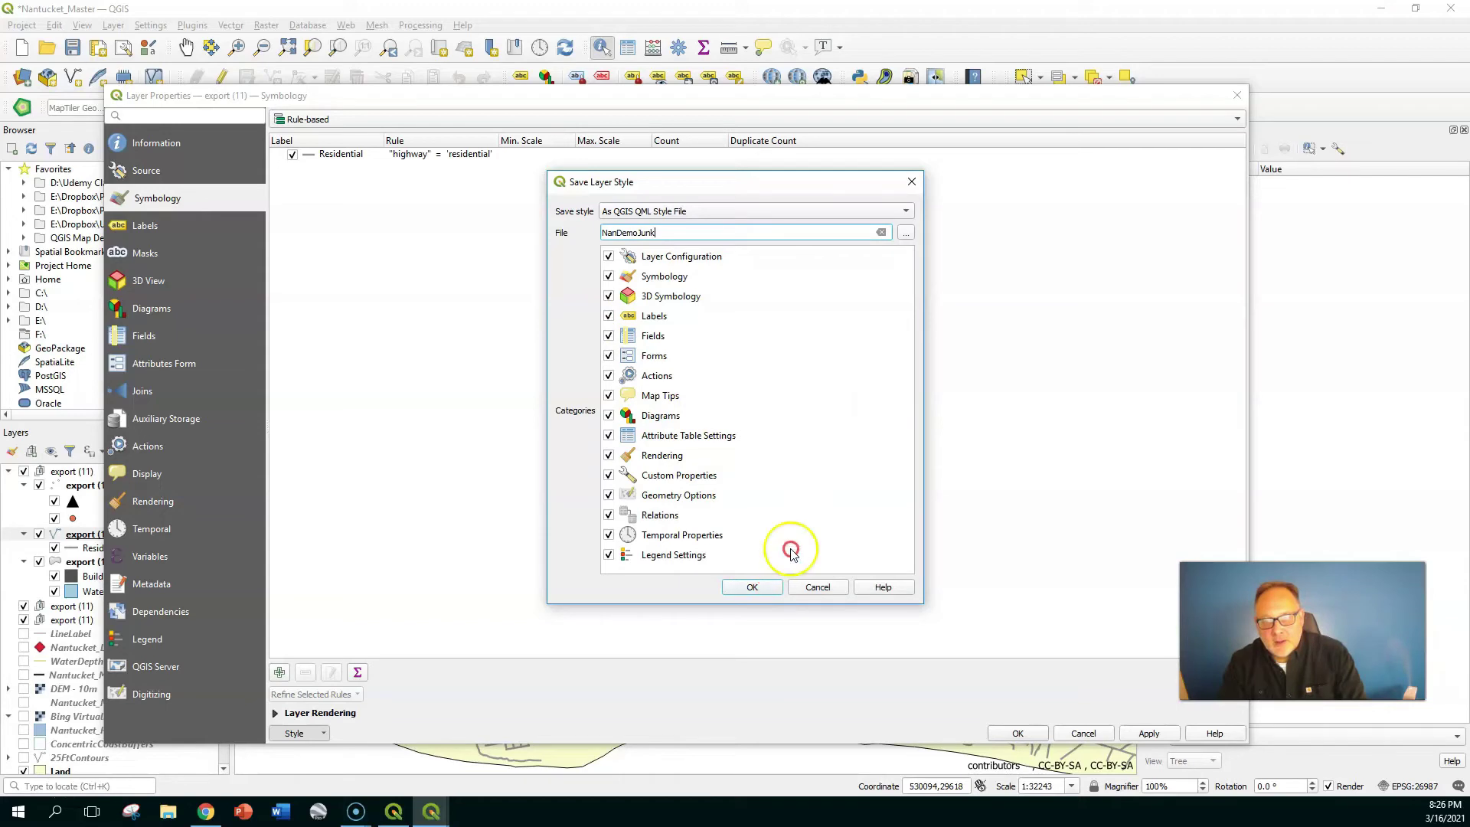
pyautogui.click(908, 232)
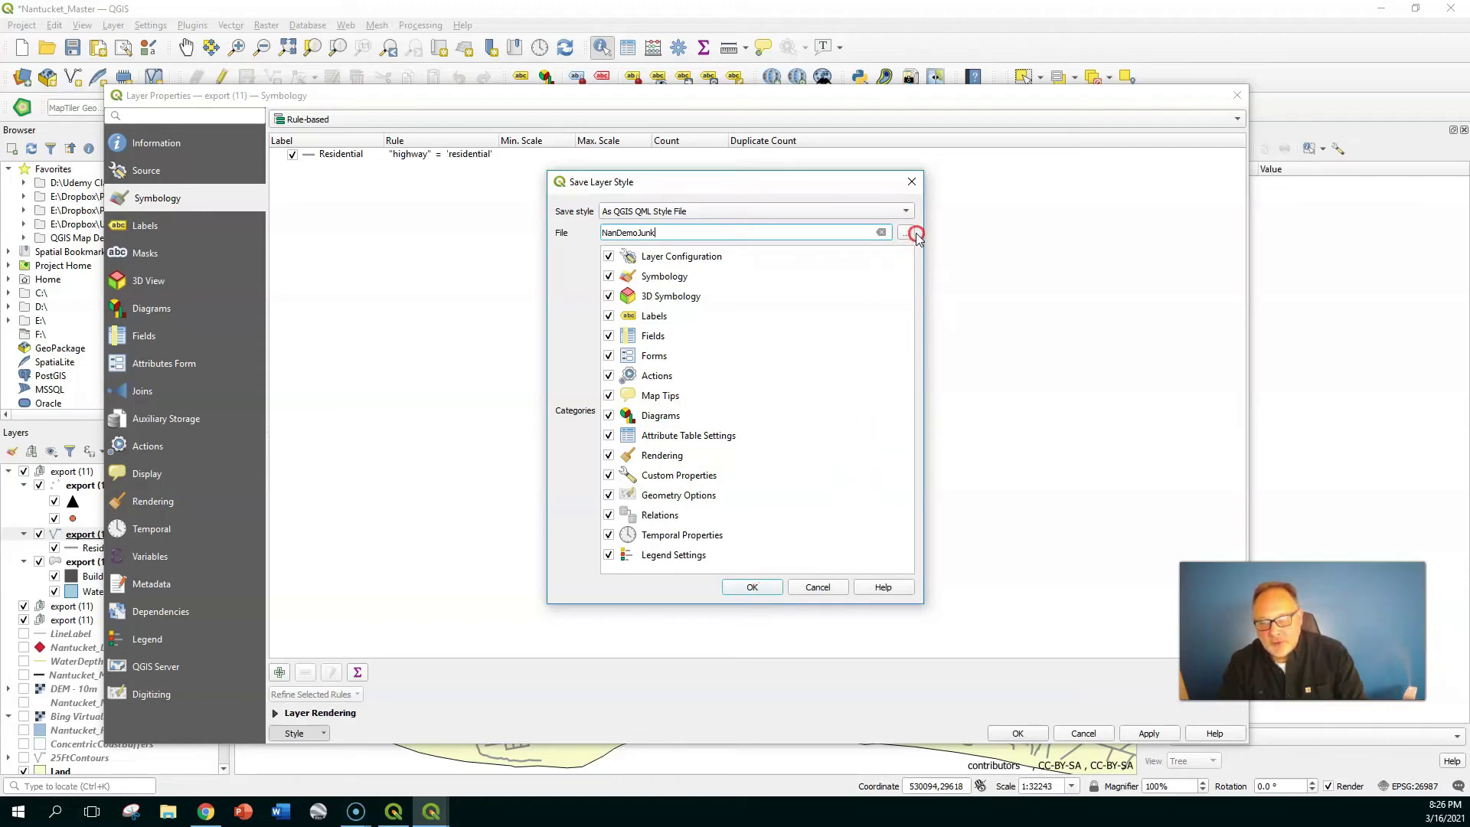
pyautogui.click(751, 590)
pyautogui.click(664, 548)
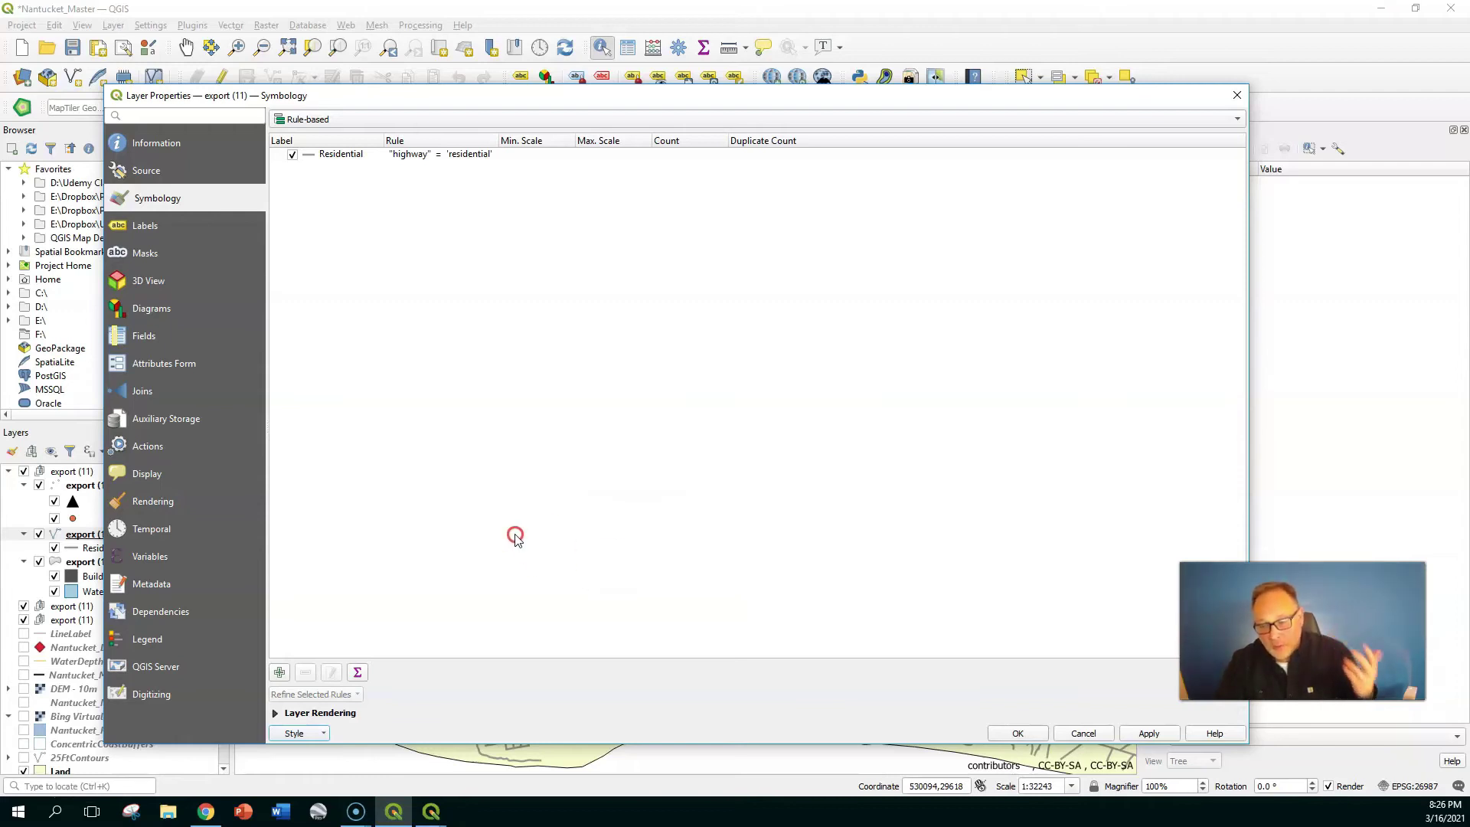
pyautogui.click(1035, 716)
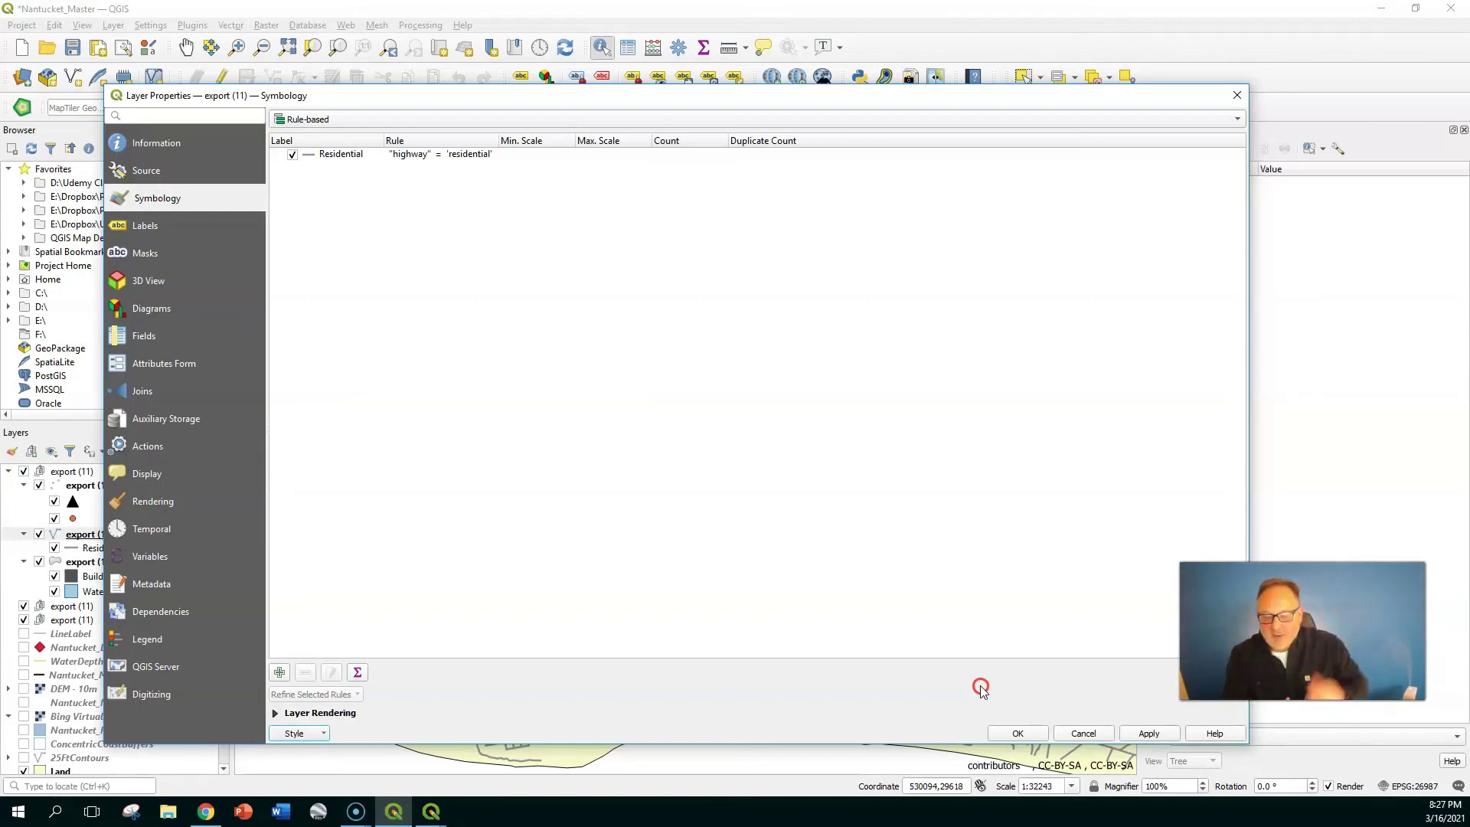
pyautogui.click(1084, 732)
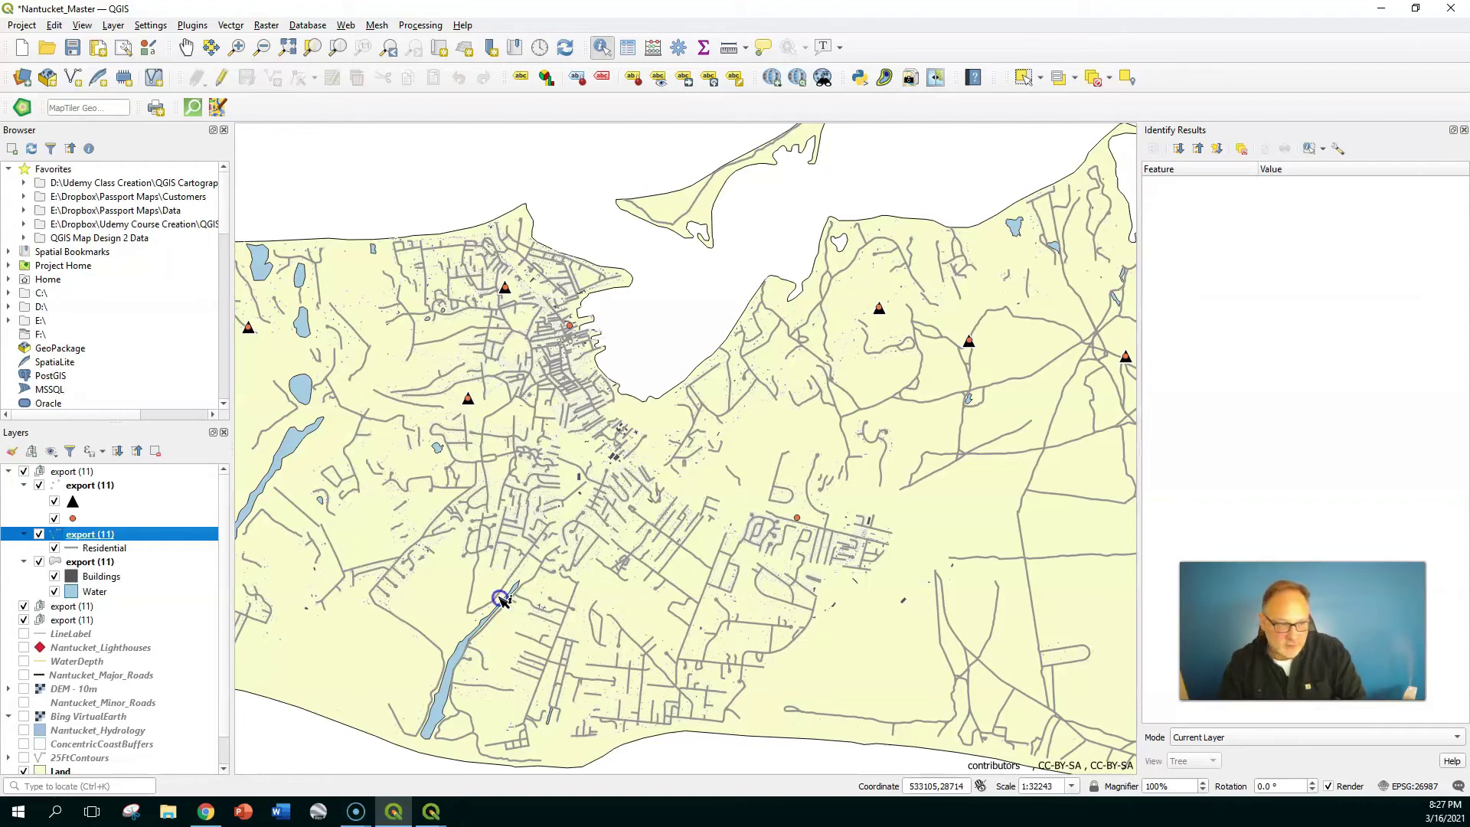
# Step: Review the line layer's attribute table across its columns, especially highway, condition, lanes, surface and width, and close it
pyautogui.rightClick(82, 536)
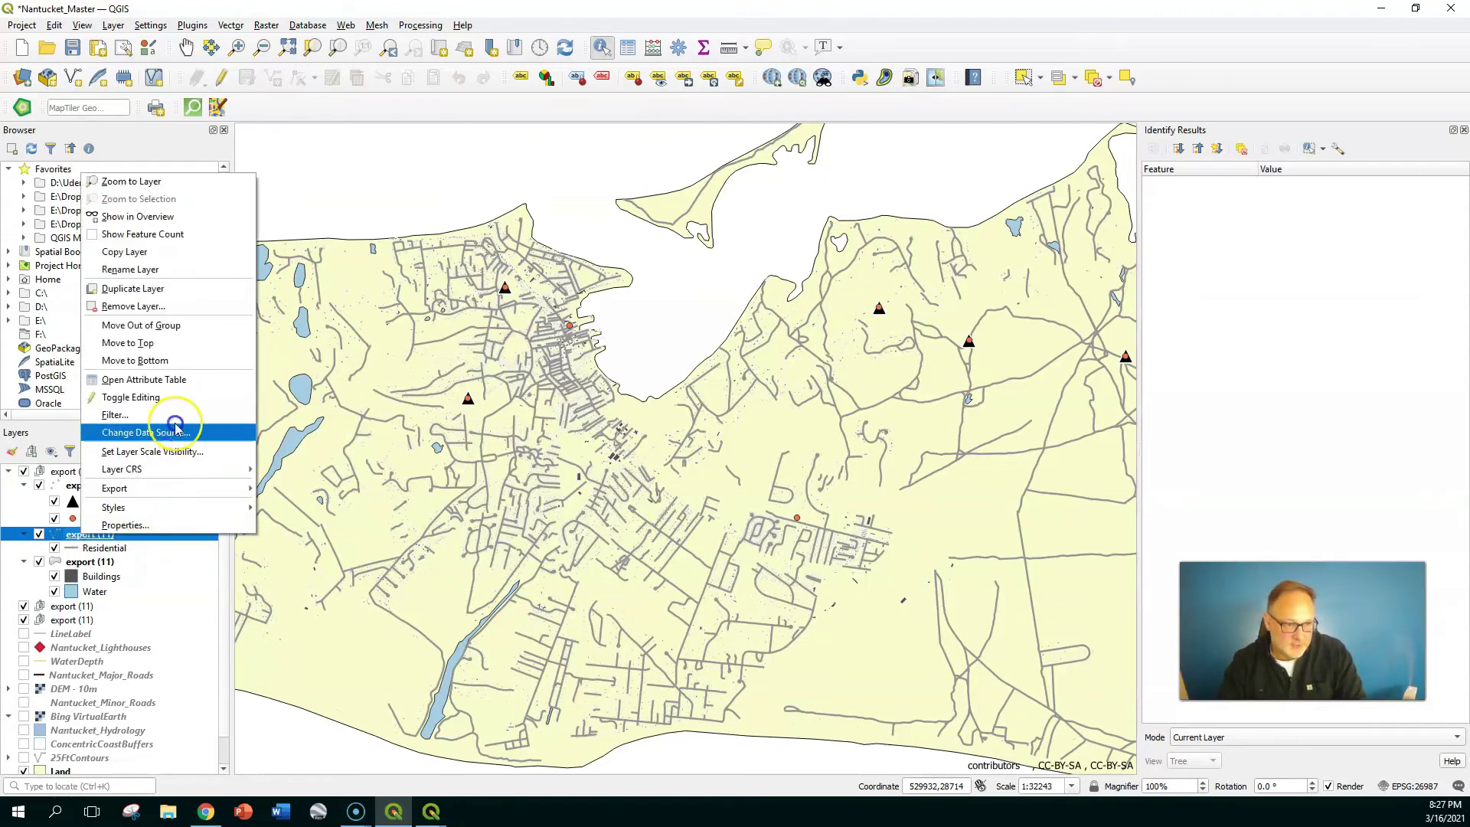
pyautogui.click(181, 381)
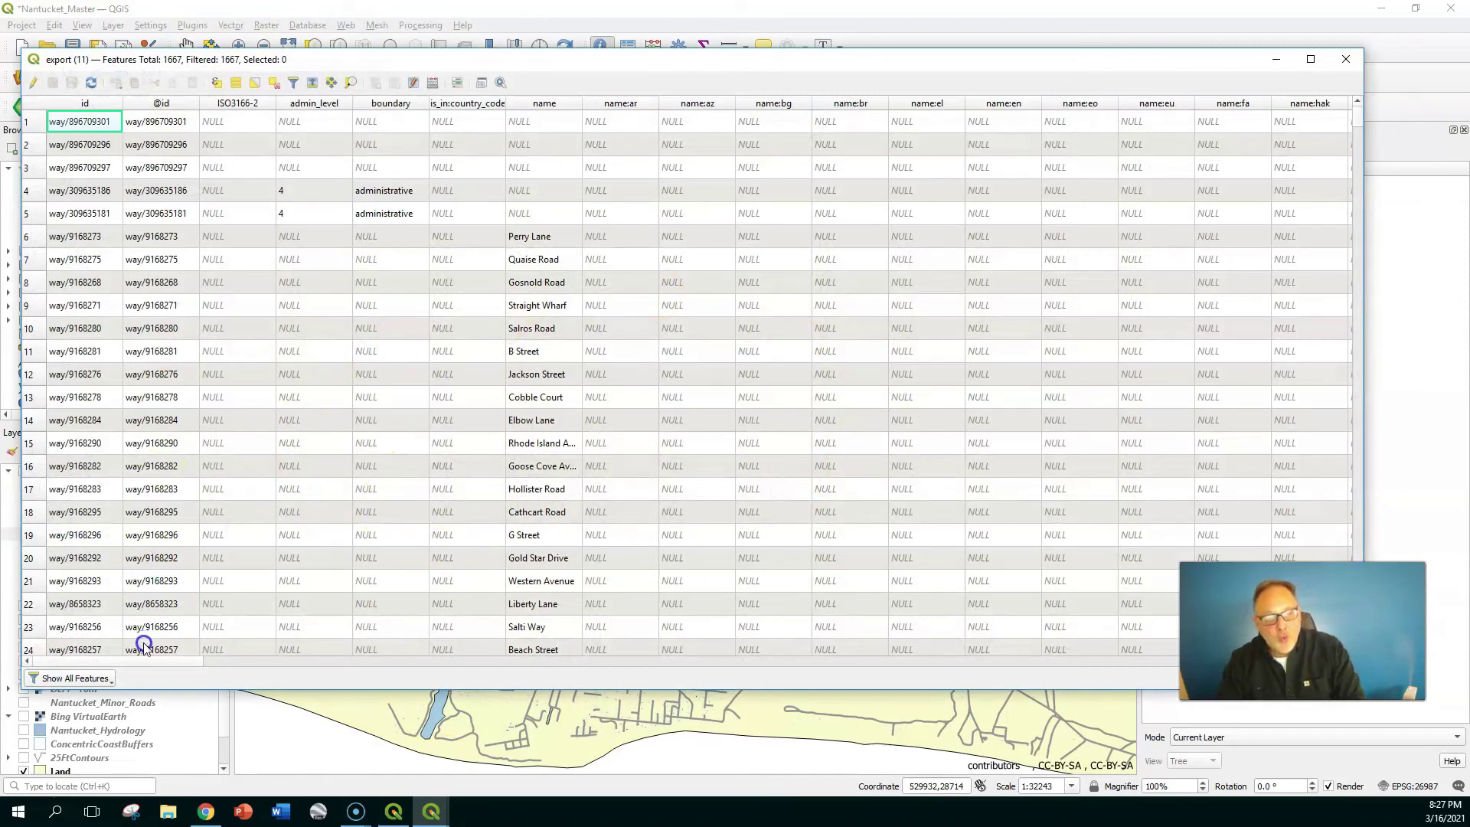
pyautogui.moveTo(158, 660); pyautogui.dragTo(860, 754)
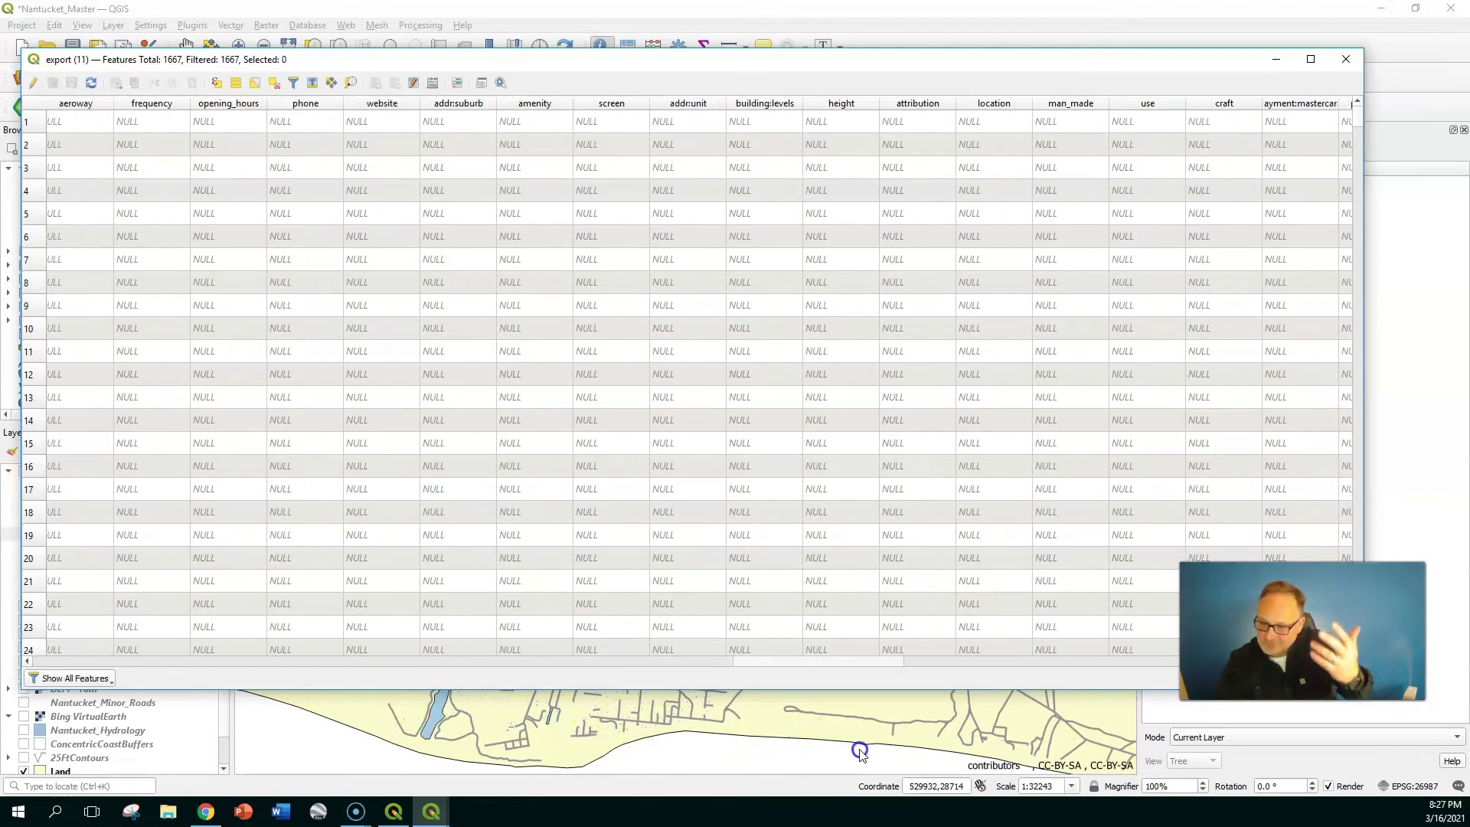
pyautogui.moveTo(860, 755); pyautogui.dragTo(682, 788)
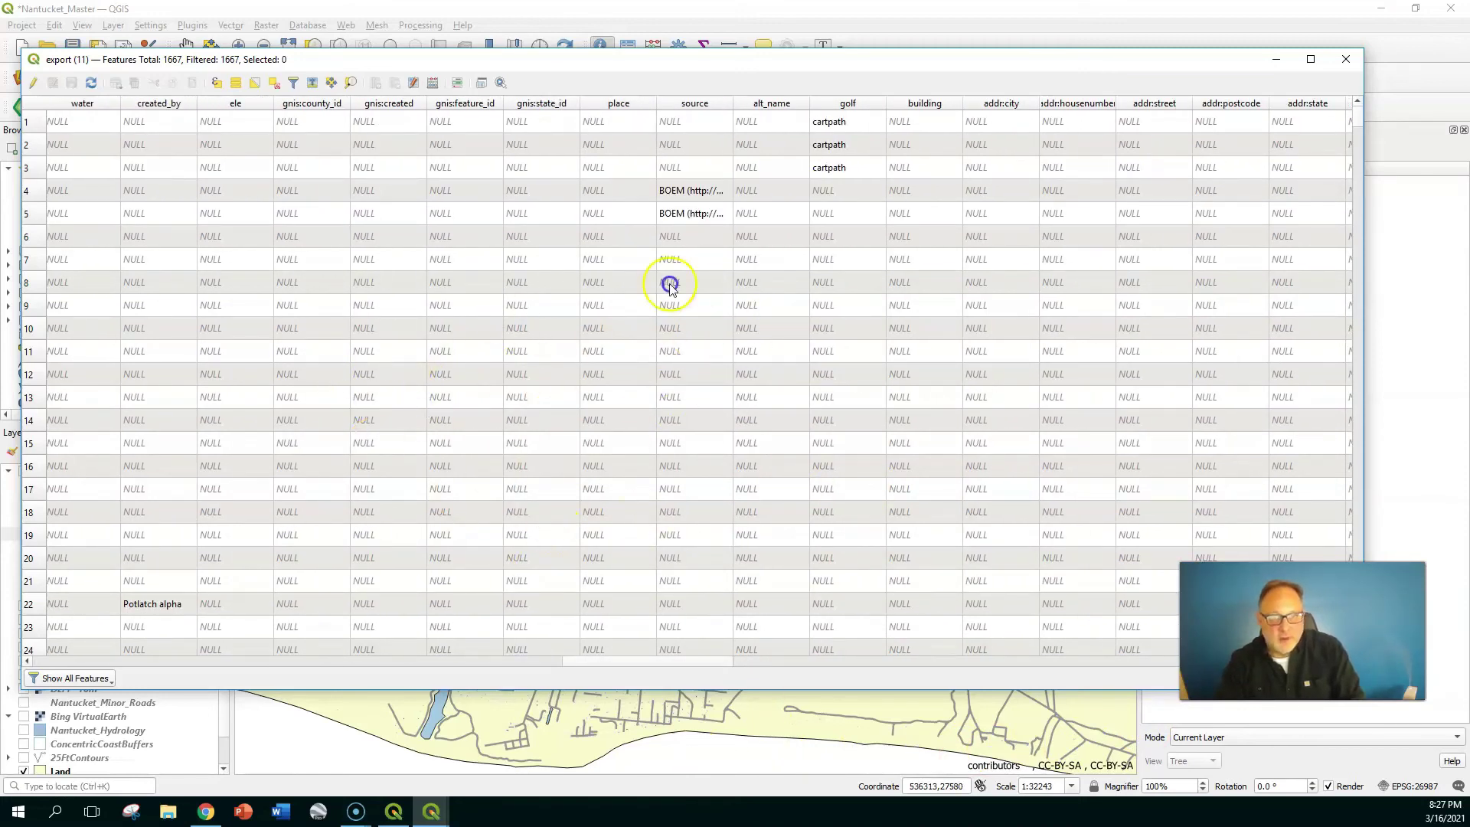
pyautogui.moveTo(657, 662); pyautogui.dragTo(1149, 663)
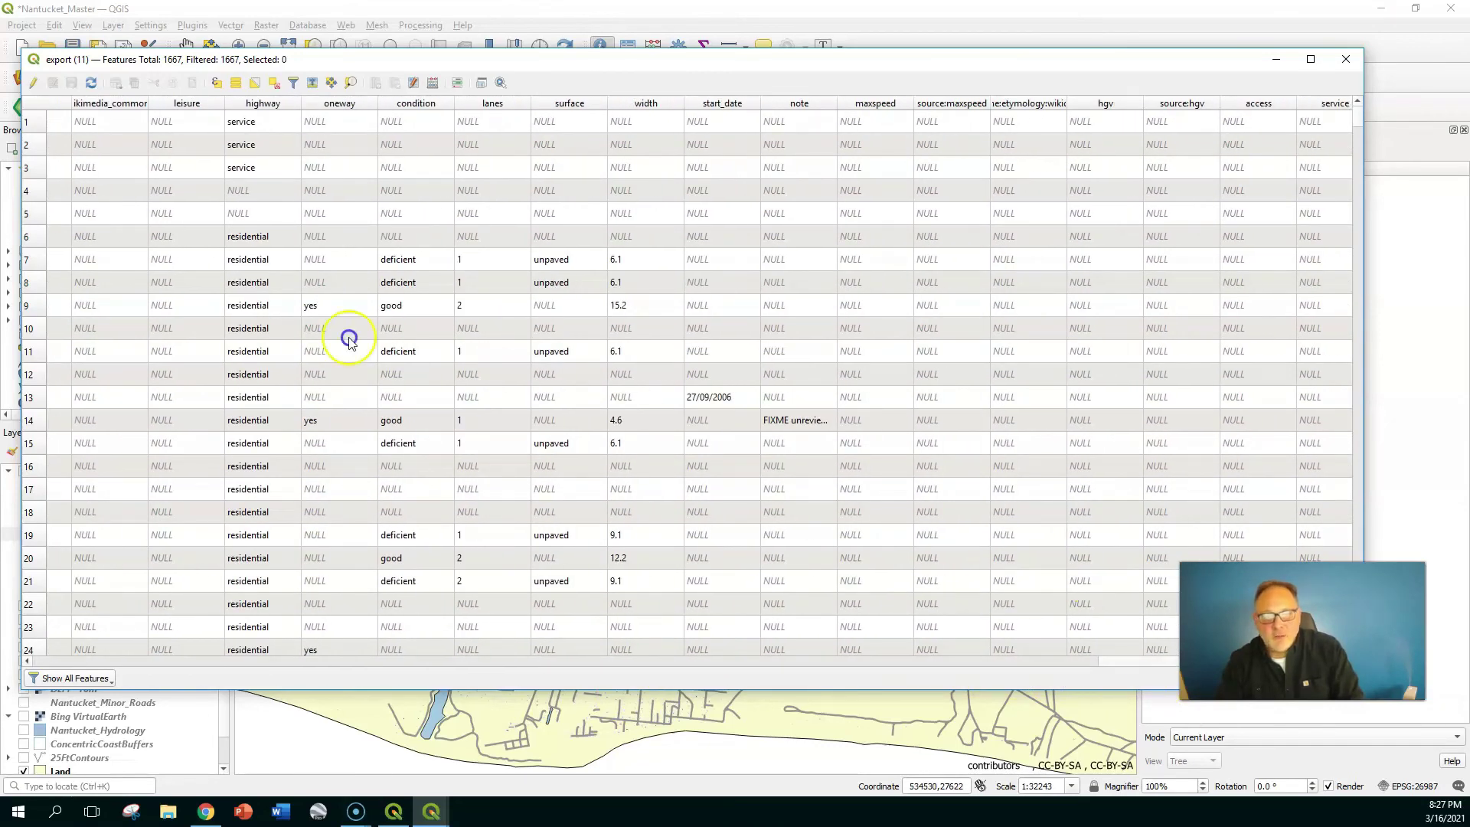
pyautogui.moveTo(1371, 100); pyautogui.dragTo(1341, 530)
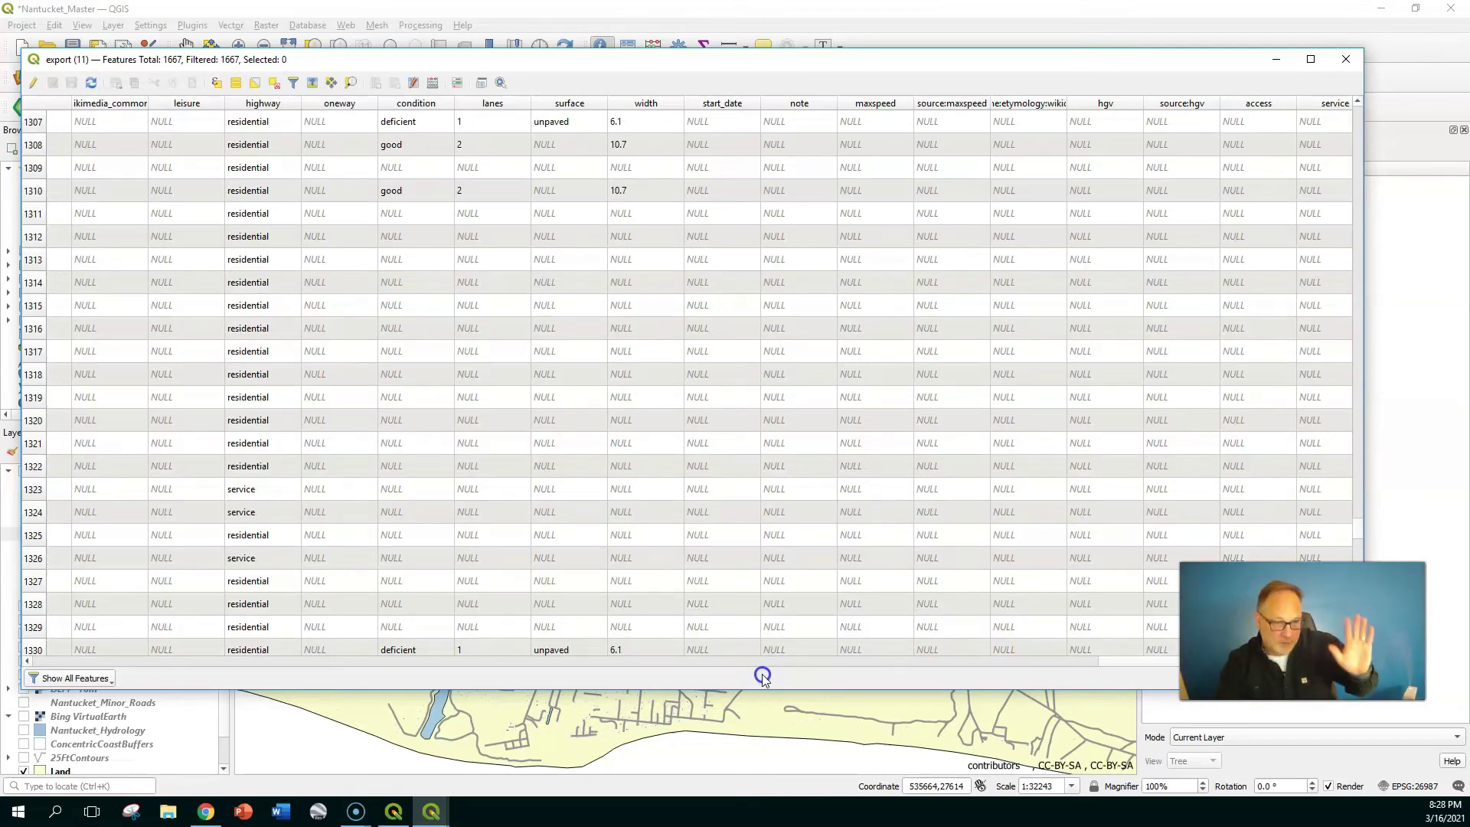
pyautogui.moveTo(966, 661); pyautogui.dragTo(239, 661)
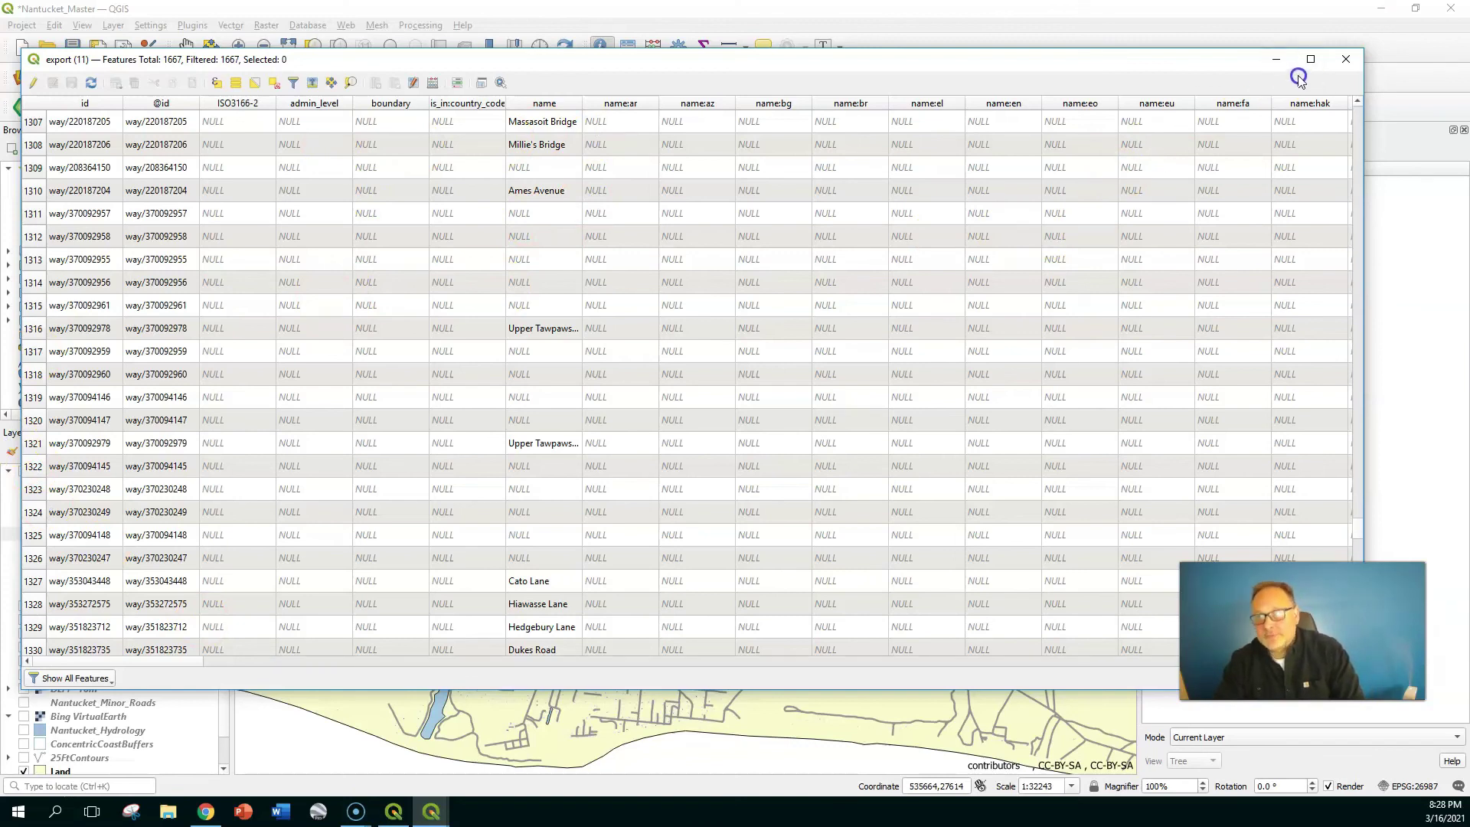
pyautogui.click(1238, 100)
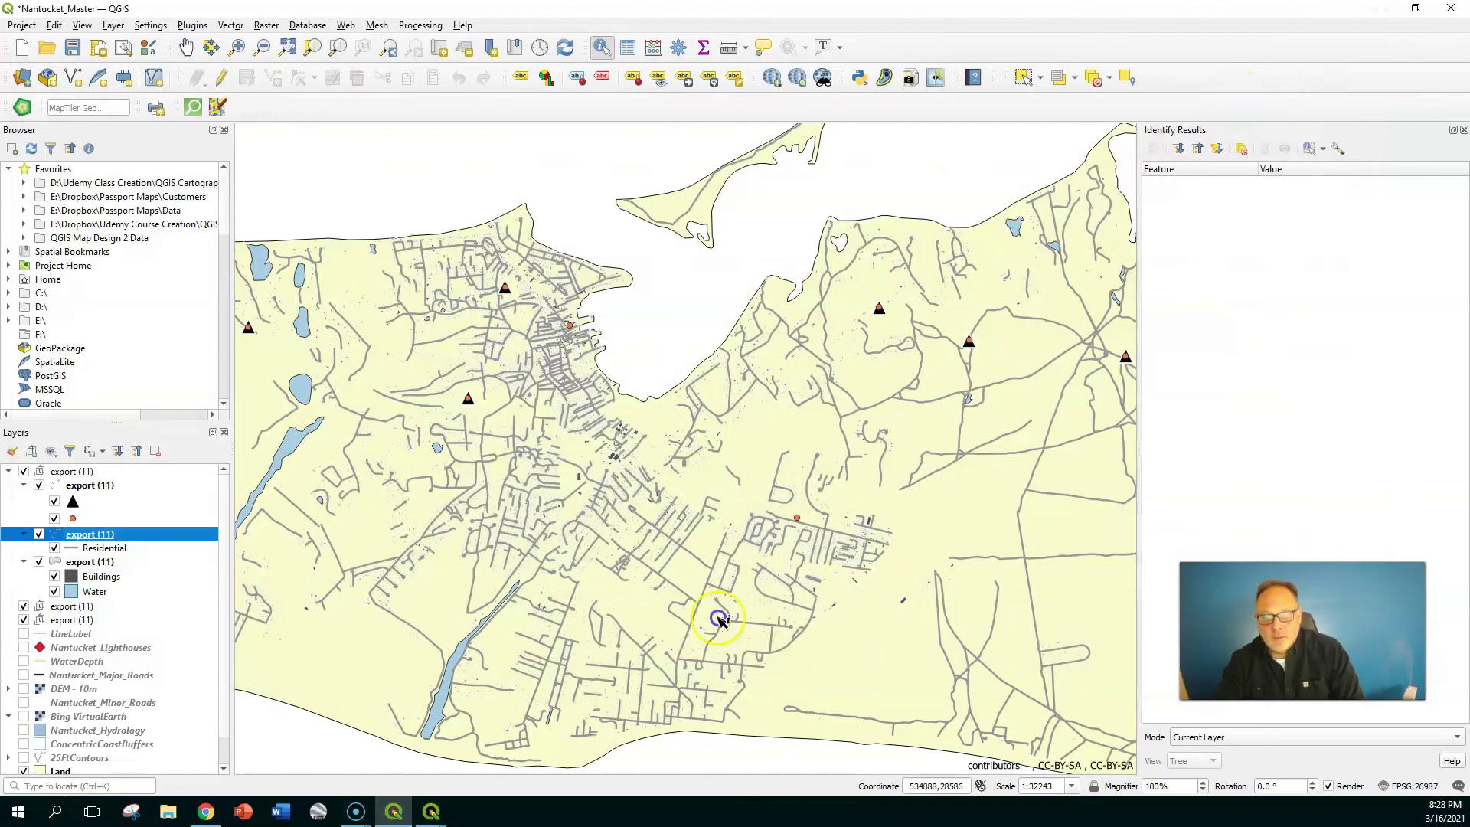